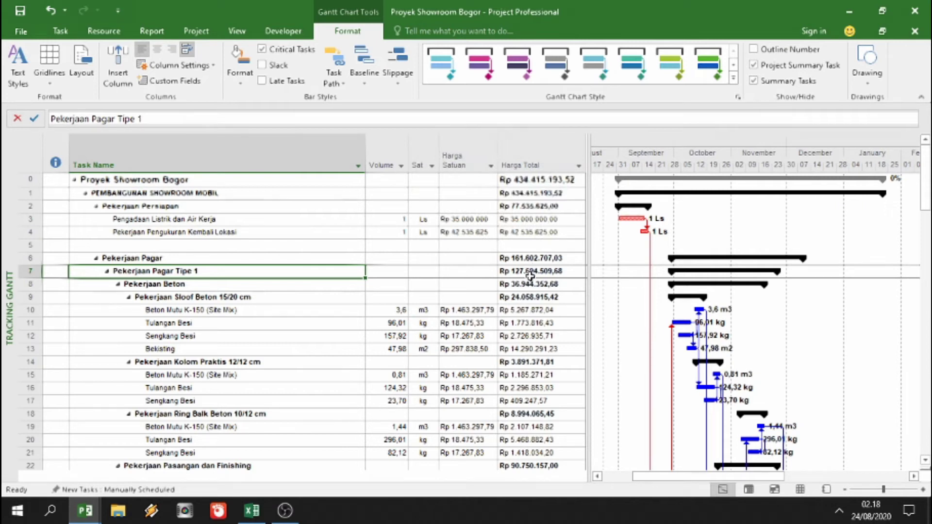
- Review the task hierarchy of the Proyek Showroom Bogor schedule, from the project summary down to the Sloof Beton subtasks
{"action": "left_click", "coordinate": [331, 222]}
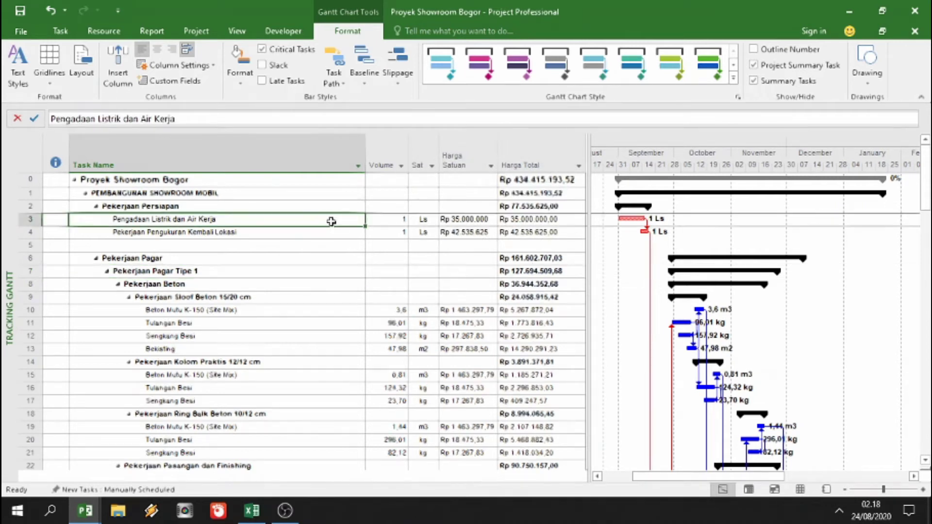
{"action": "left_click", "coordinate": [290, 185]}
{"action": "left_click", "coordinate": [287, 200]}
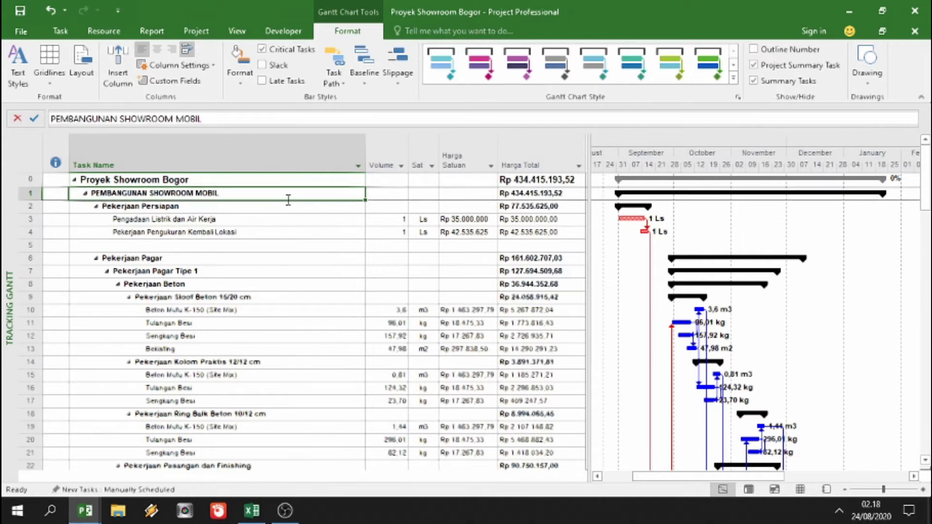
{"action": "left_click", "coordinate": [284, 233]}
{"action": "left_click", "coordinate": [281, 284]}
{"action": "left_click", "coordinate": [283, 335]}
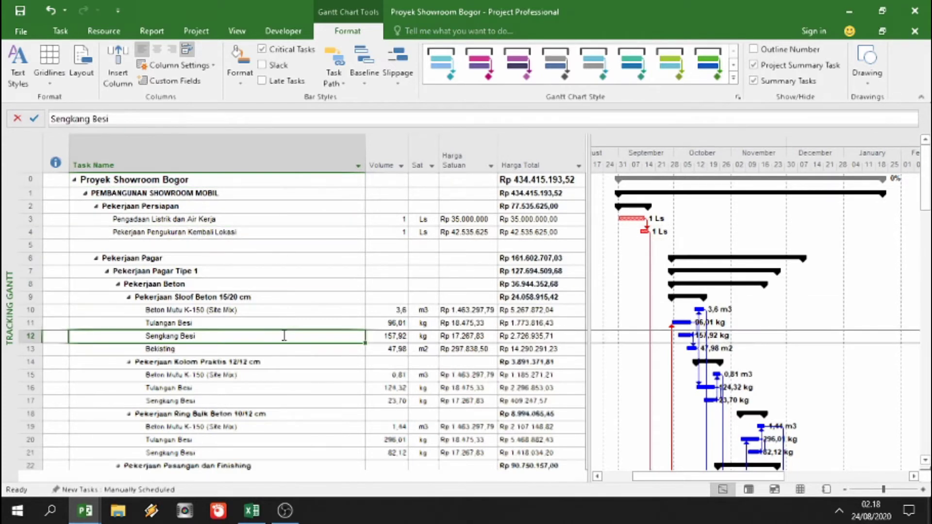
- Switch to the RAB workbook in Excel and examine the work description, unit, volume, price and total price columns
{"action": "left_click", "coordinate": [252, 510]}
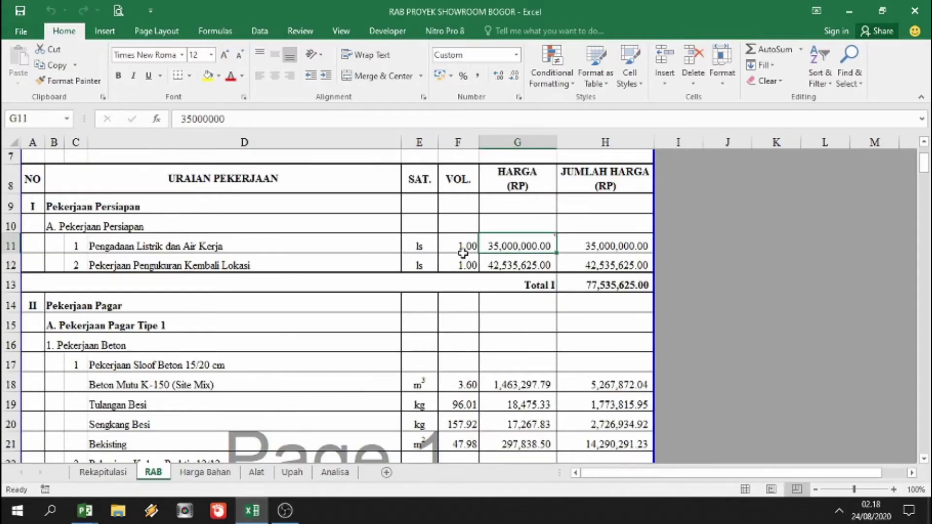
{"action": "scroll", "coordinate": [313, 229], "scroll_direction": "up", "scroll_amount": 2}
{"action": "scroll", "coordinate": [313, 229], "scroll_direction": "down", "scroll_amount": 2}
{"action": "scroll", "coordinate": [316, 223], "scroll_direction": "up", "scroll_amount": 2}
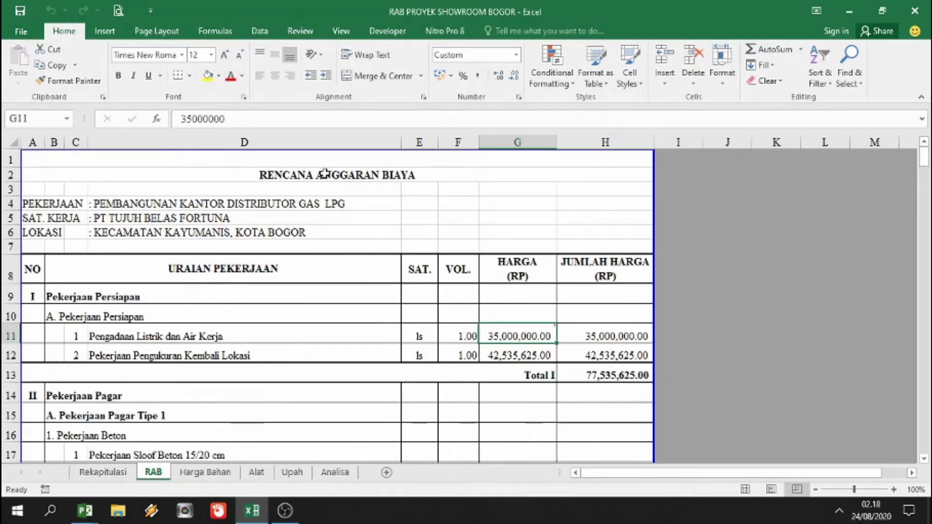
{"action": "scroll", "coordinate": [324, 174], "scroll_direction": "down", "scroll_amount": 2}
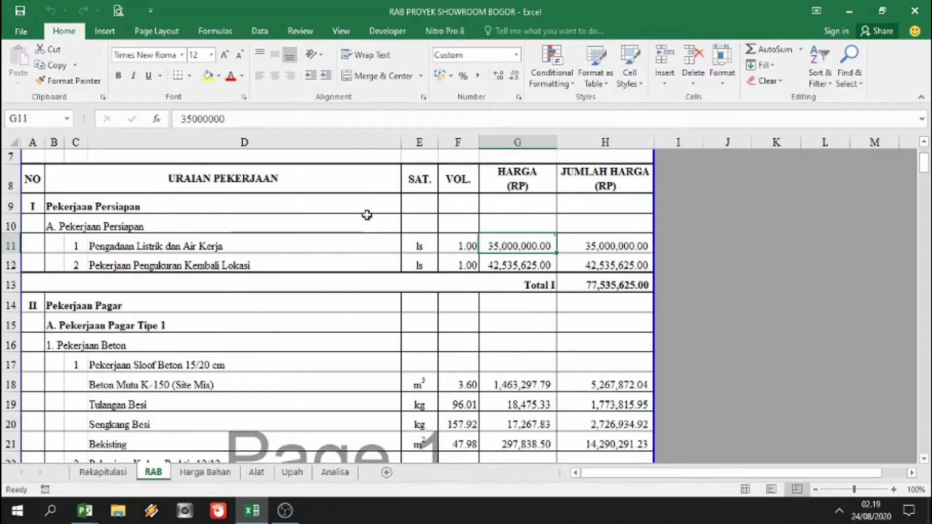
{"action": "left_click", "coordinate": [152, 144]}
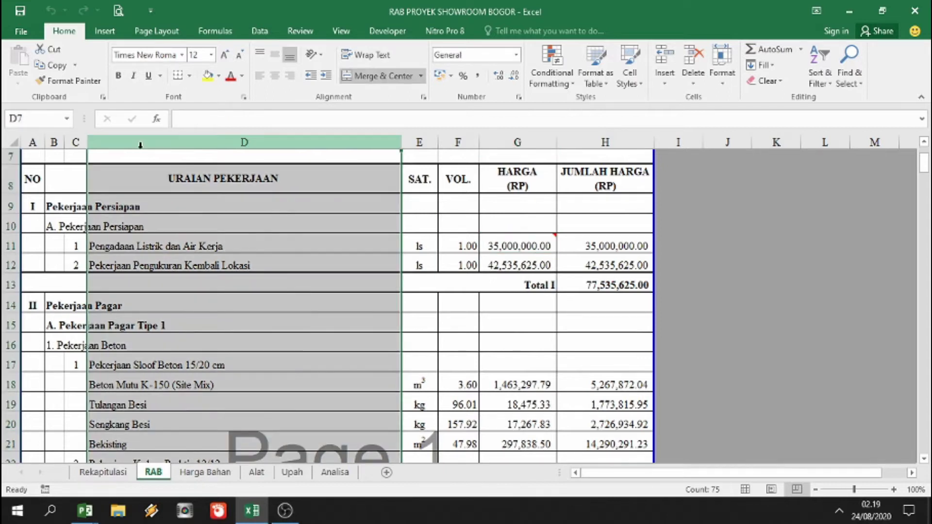
{"action": "left_click", "coordinate": [419, 141]}
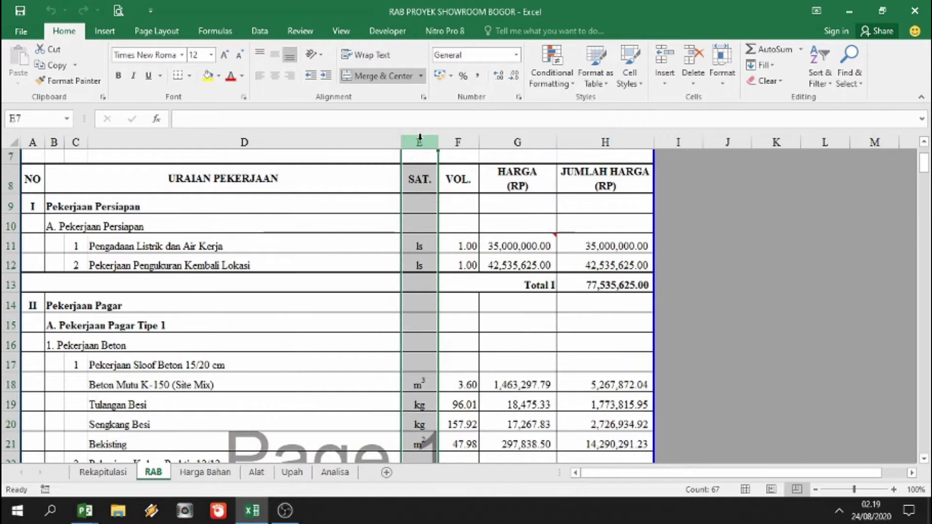
{"action": "left_click", "coordinate": [451, 137]}
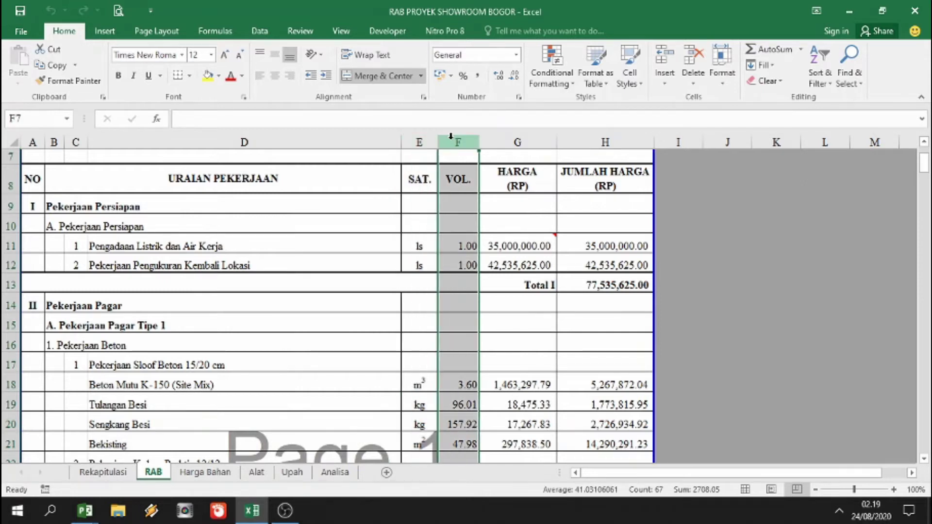
{"action": "left_click", "coordinate": [507, 137]}
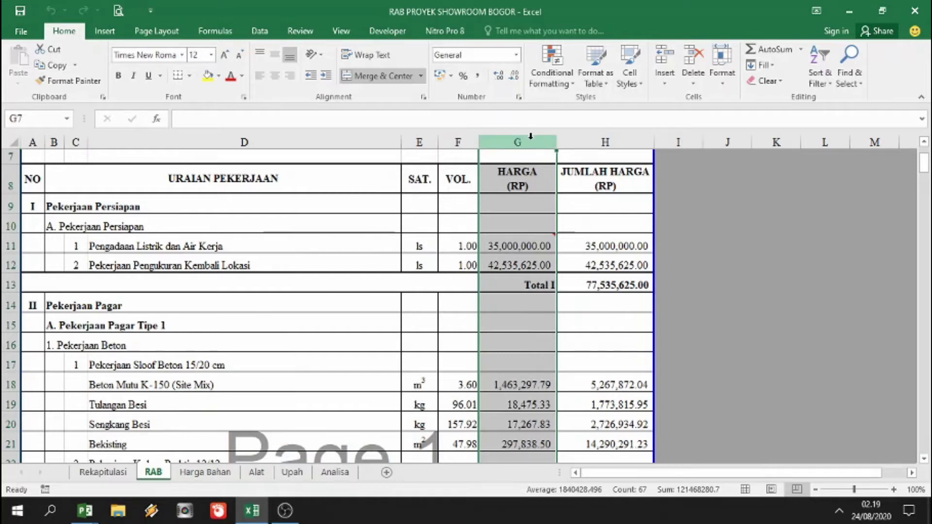
{"action": "left_click_drag", "start_coordinate": [530, 136], "coordinate": [604, 140]}
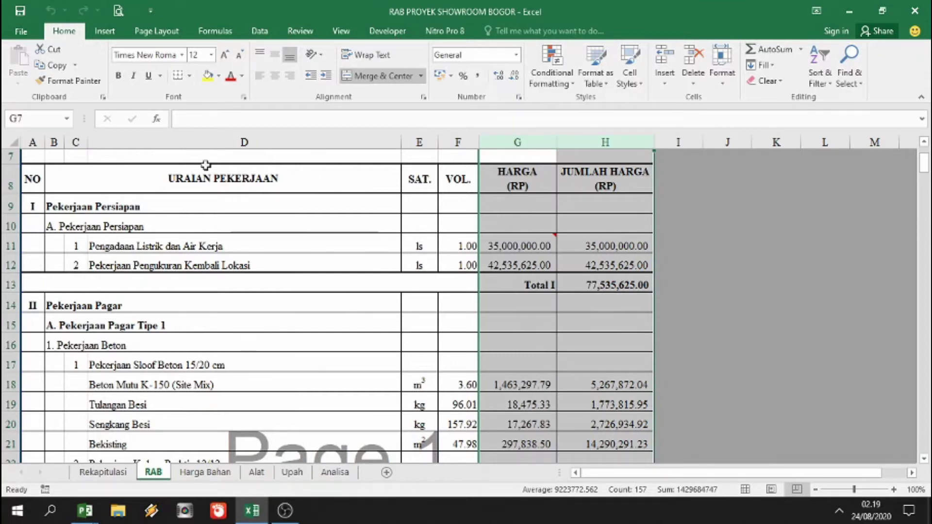
{"action": "scroll", "coordinate": [178, 270], "scroll_direction": "up", "scroll_amount": 2}
{"action": "scroll", "coordinate": [182, 258], "scroll_direction": "down", "scroll_amount": 2}
{"action": "left_click", "coordinate": [431, 224]}
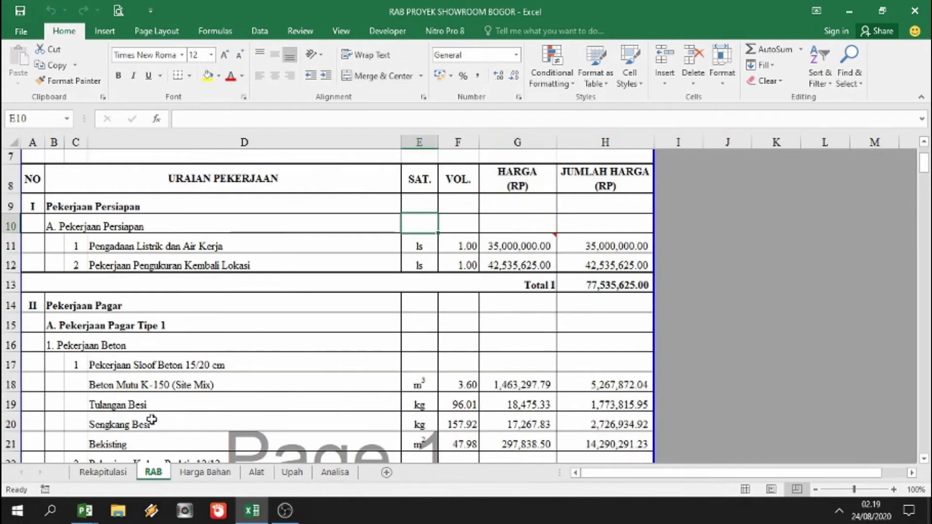
- Switch back to the Proyek Showroom Bogor schedule in Project and examine its Harga Satuan and Harga Total columns
{"action": "mouse_move", "coordinate": [80, 516]}
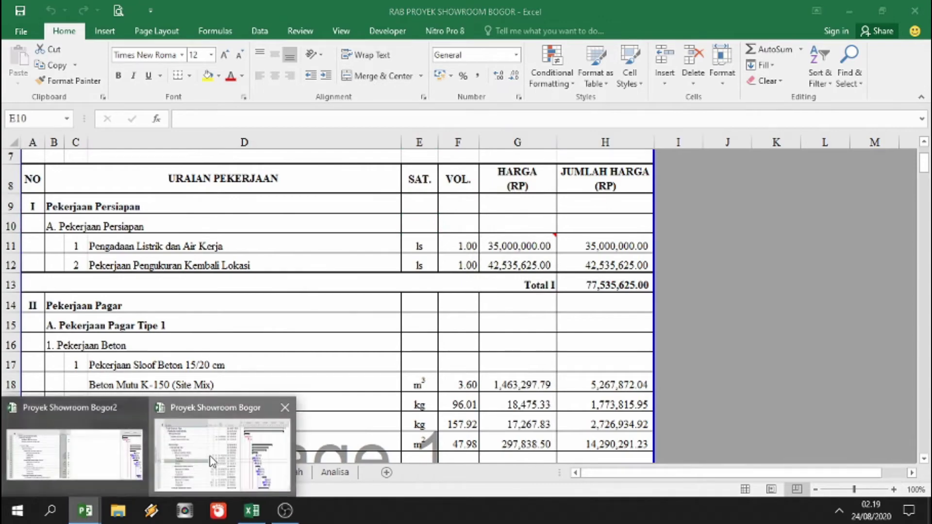
{"action": "left_click", "coordinate": [212, 460]}
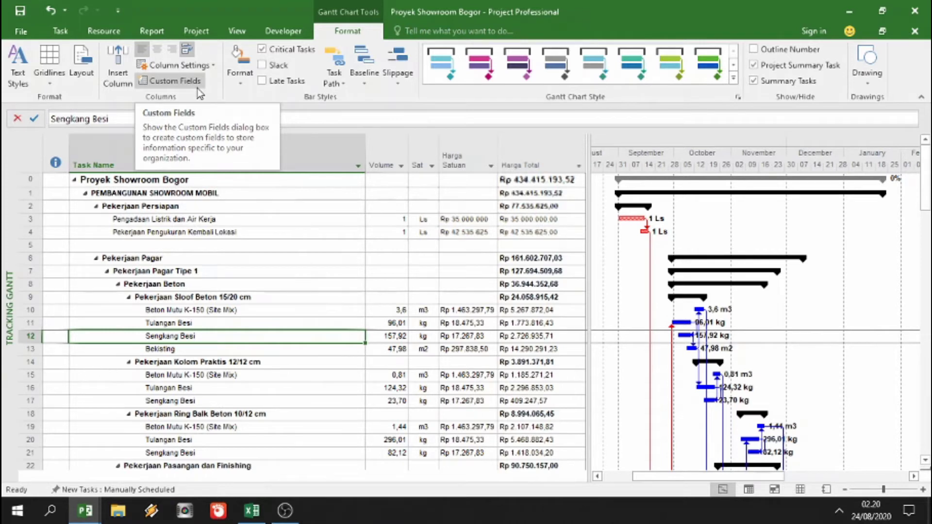
{"action": "left_click", "coordinate": [475, 257]}
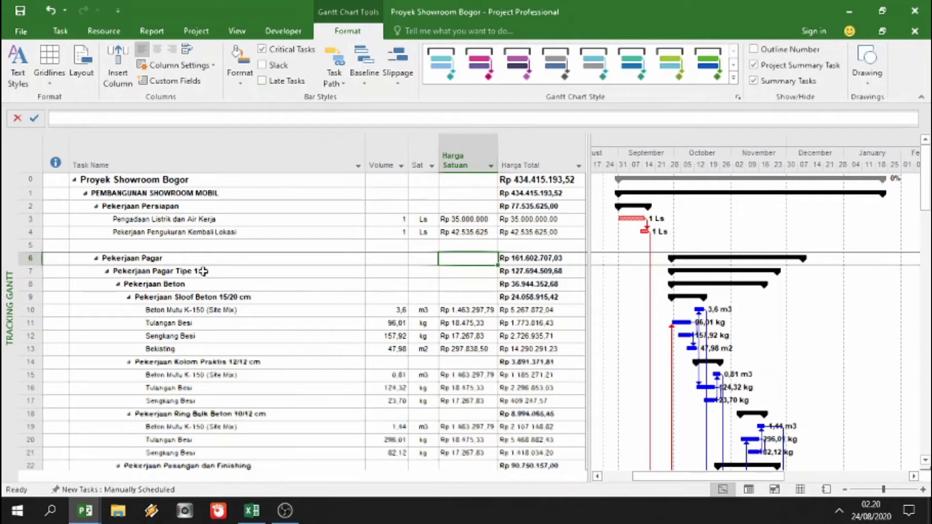
- Switch to the Proyek Showroom Bogor2 schedule and widen its Volume and Sat columns slightly
{"action": "mouse_move", "coordinate": [85, 510]}
{"action": "left_click", "coordinate": [228, 446]}
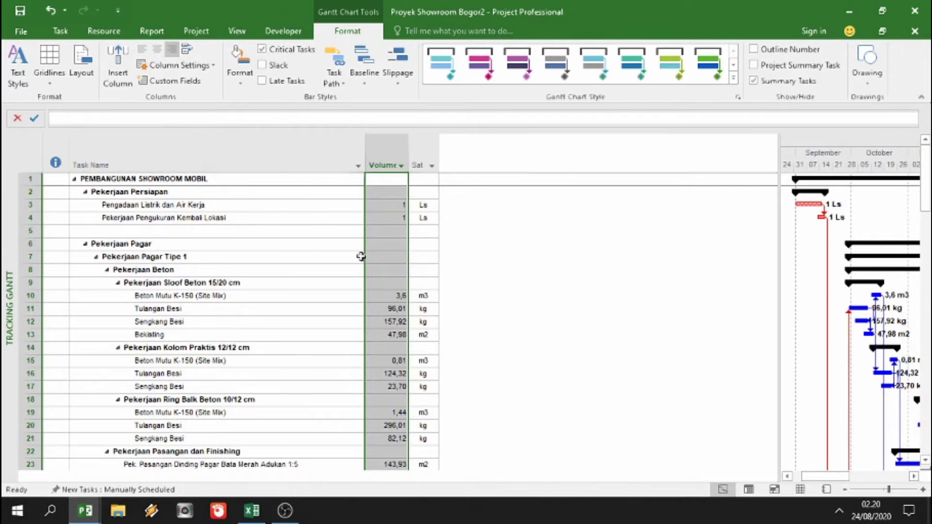
{"action": "left_click", "coordinate": [413, 150]}
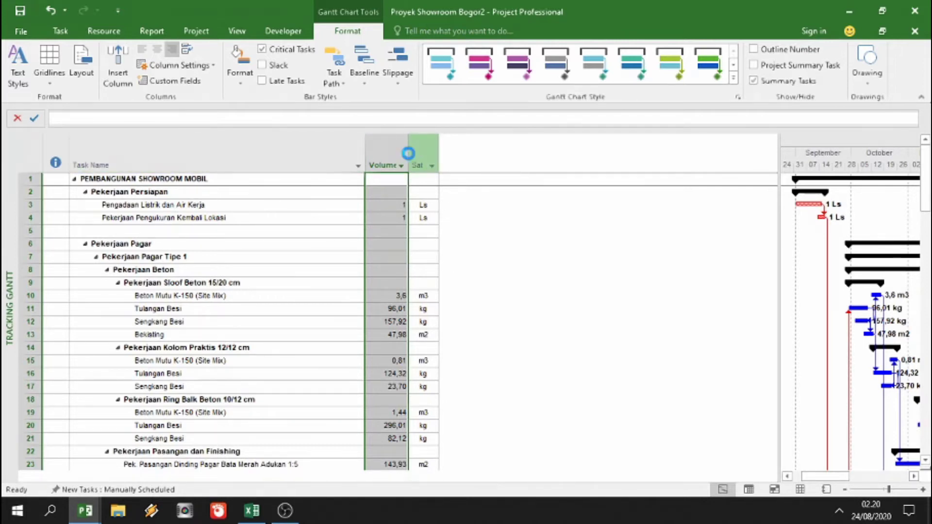
{"action": "left_click_drag", "start_coordinate": [409, 153], "coordinate": [451, 152]}
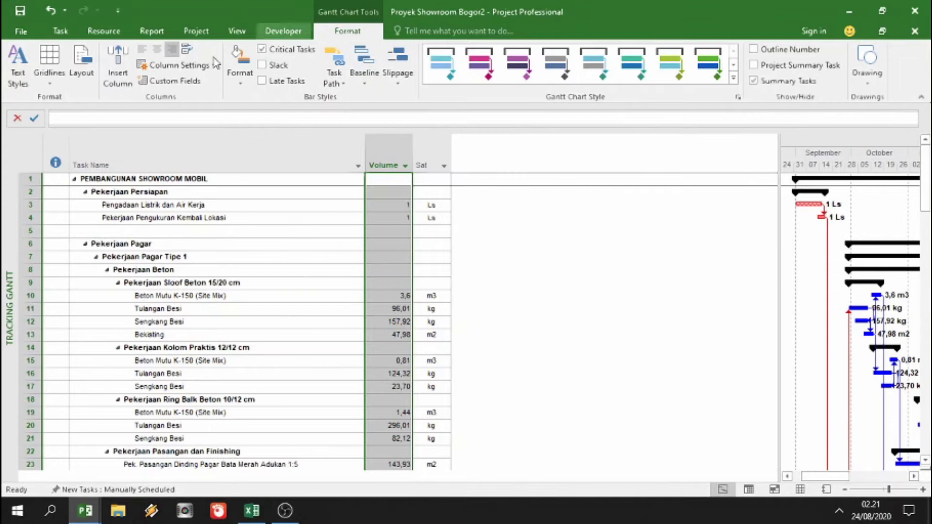
{"action": "left_click", "coordinate": [434, 143]}
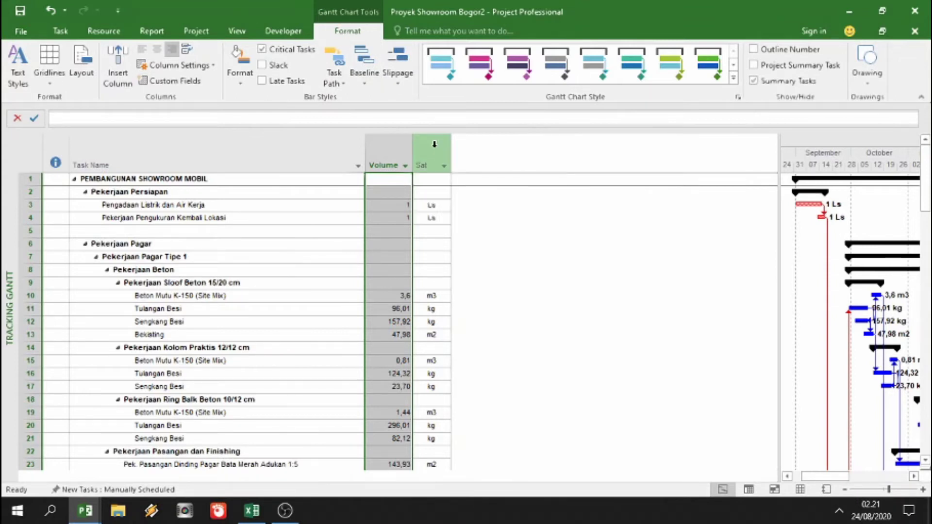
{"action": "right_click", "coordinate": [435, 143]}
{"action": "left_click", "coordinate": [476, 241]}
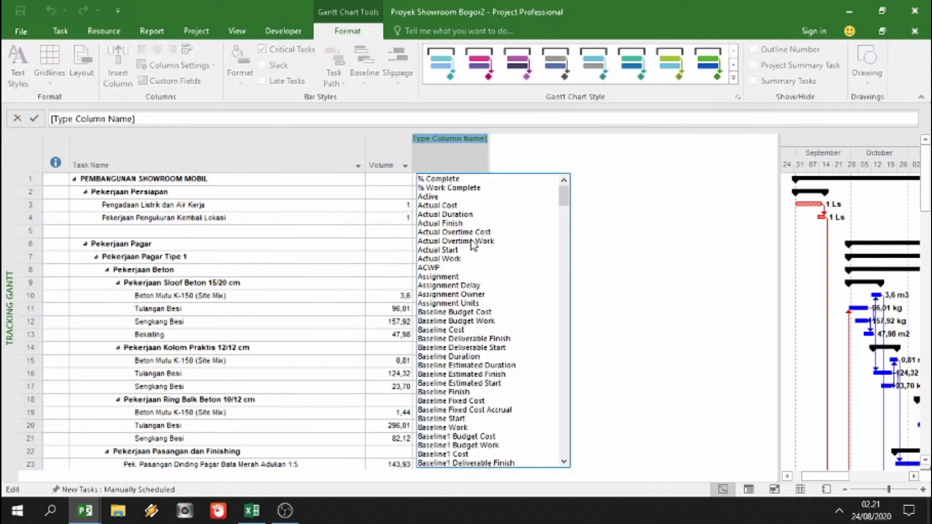
{"action": "mouse_move", "coordinate": [564, 194]}
{"action": "left_mouse_down"}
{"action": "mouse_move", "coordinate": [564, 224]}
{"action": "mouse_move", "coordinate": [564, 197]}
{"action": "left_mouse_up"}
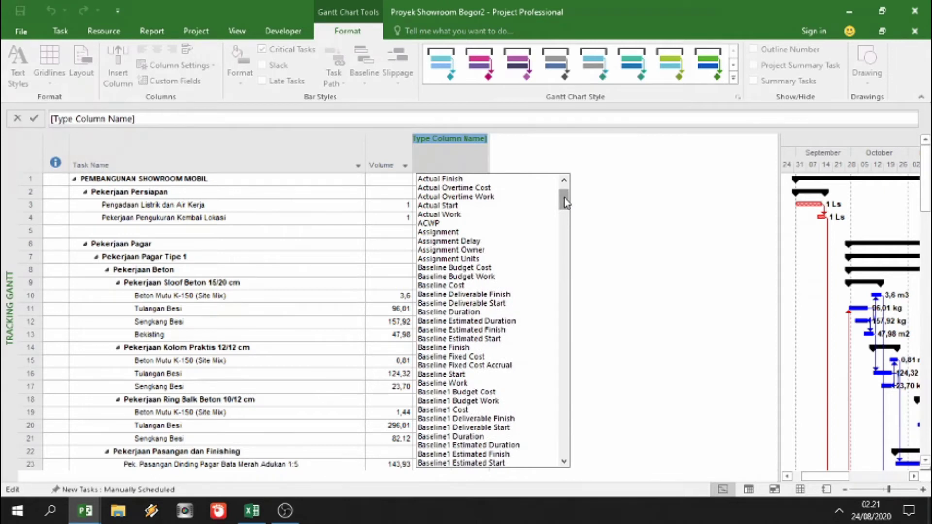
{"action": "mouse_move", "coordinate": [565, 202]}
{"action": "left_mouse_down"}
{"action": "mouse_move", "coordinate": [577, 318]}
{"action": "mouse_move", "coordinate": [568, 326]}
{"action": "mouse_move", "coordinate": [566, 208]}
{"action": "left_mouse_up"}
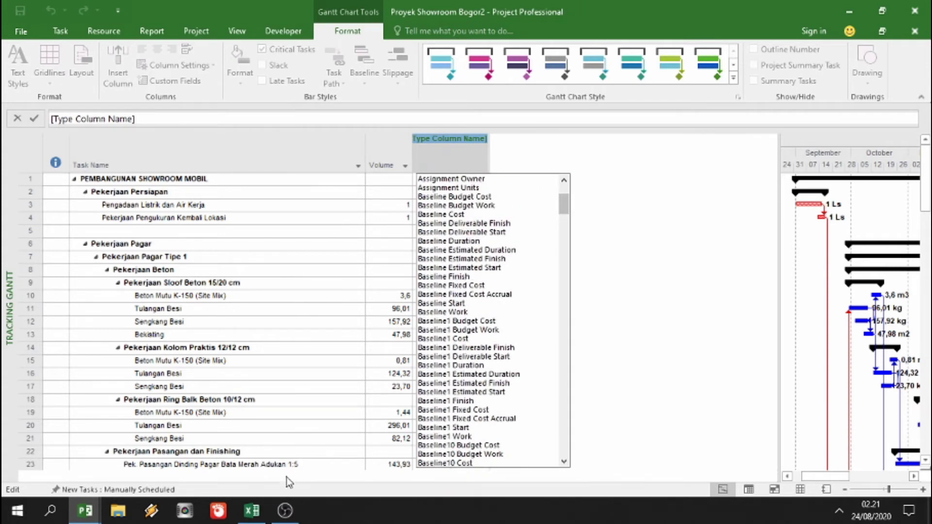
{"action": "left_click", "coordinate": [252, 511]}
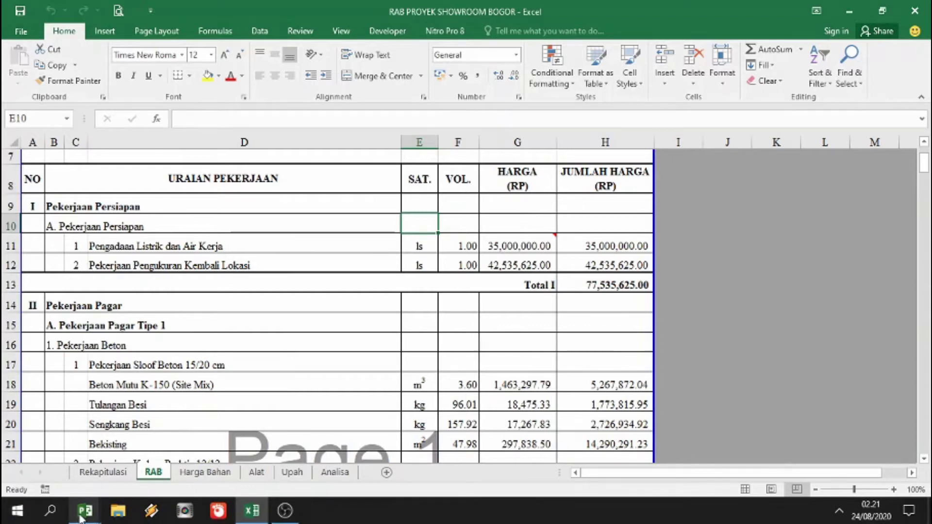
{"action": "mouse_move", "coordinate": [85, 511]}
{"action": "left_click", "coordinate": [131, 453]}
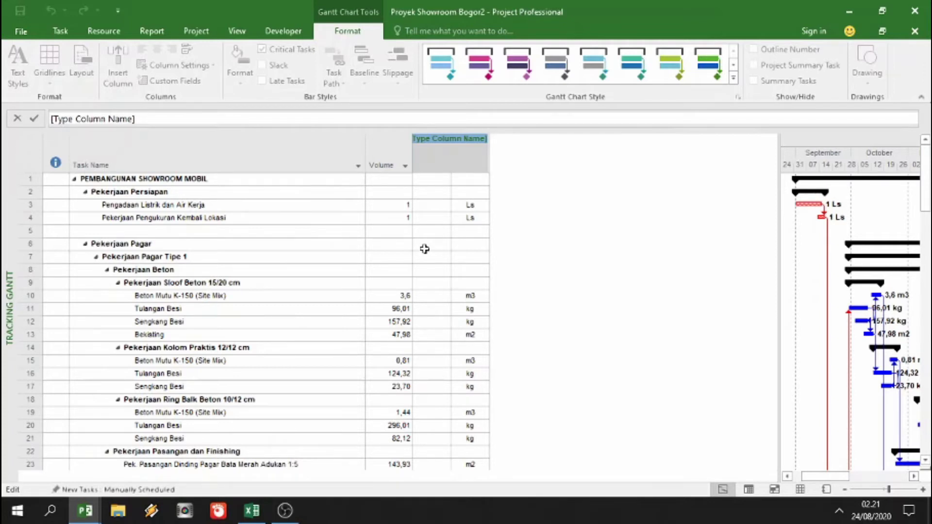
{"action": "left_click", "coordinate": [401, 240]}
- Insert a Cost1 column between the Volume and Sat columns
{"action": "right_click", "coordinate": [423, 154]}
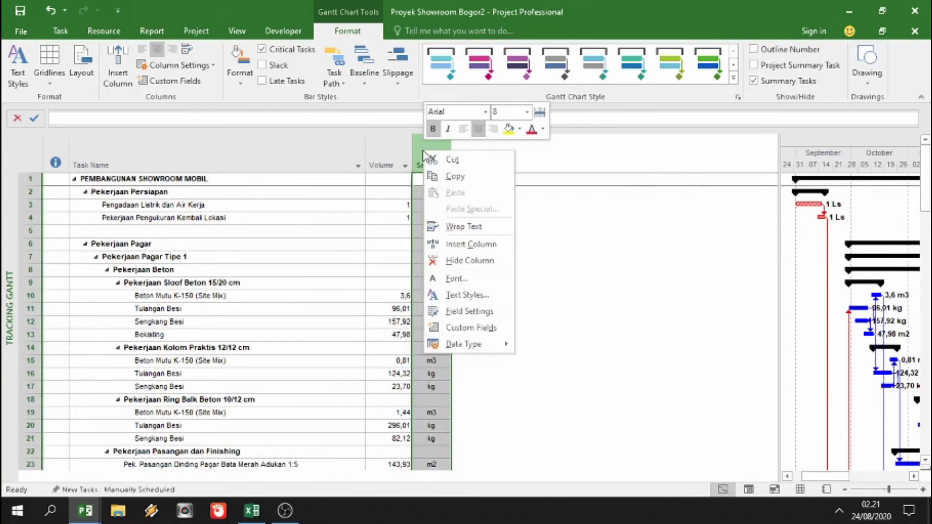
{"action": "left_click", "coordinate": [437, 245]}
{"action": "type", "text": "cost"}
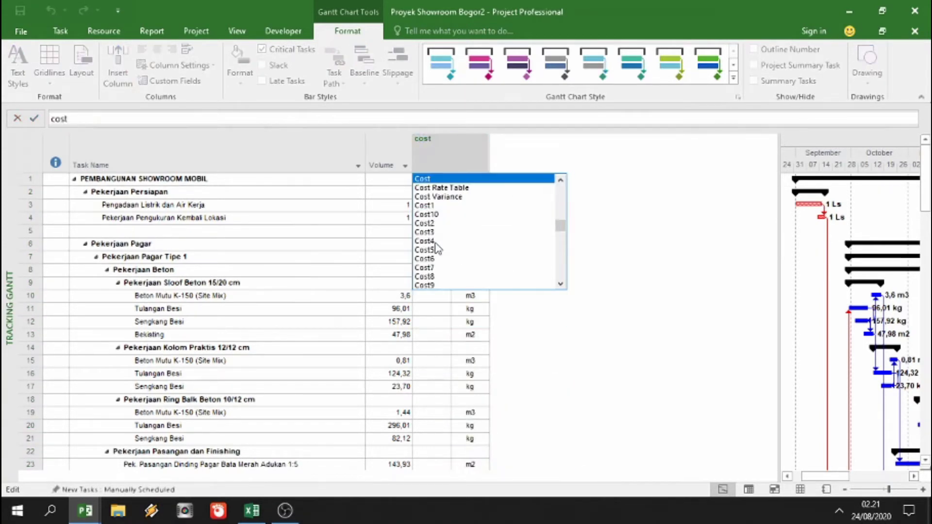
{"action": "left_click", "coordinate": [430, 207]}
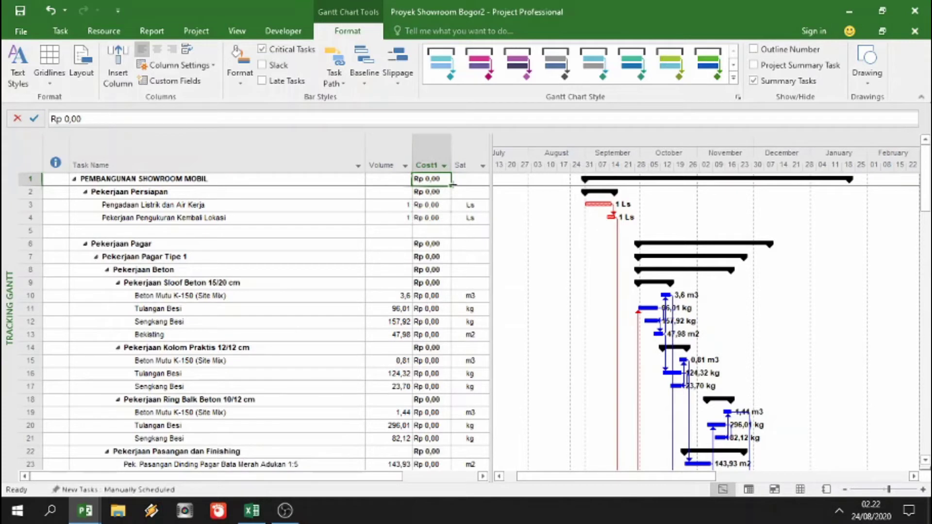
- Examine the Cost1 cells of the summary tasks and the subtasks grouped under Pekerjaan Persiapan
{"action": "left_click", "coordinate": [427, 190]}
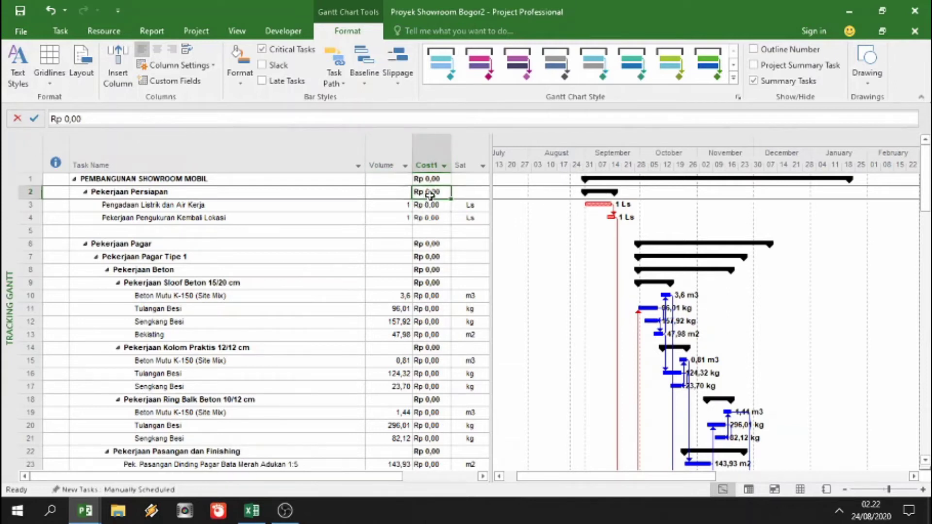
{"action": "left_click", "coordinate": [432, 179]}
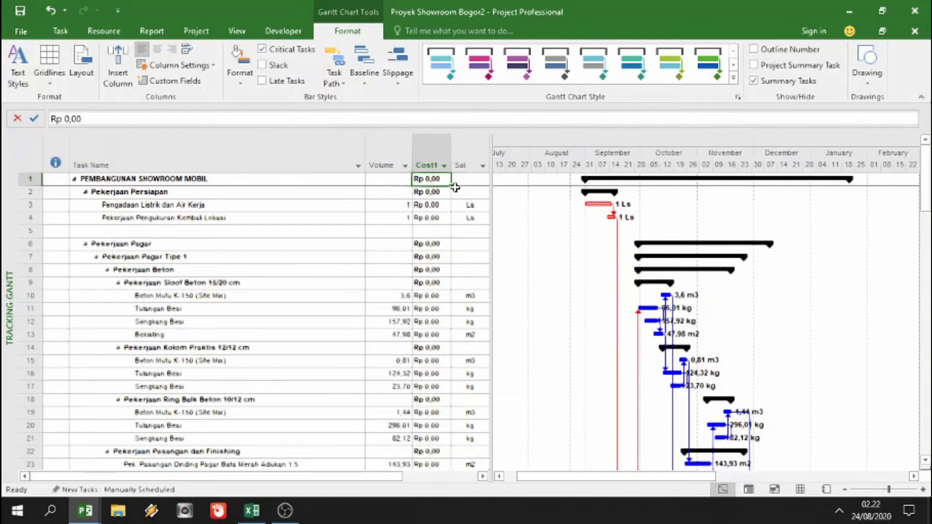
{"action": "left_click", "coordinate": [434, 206]}
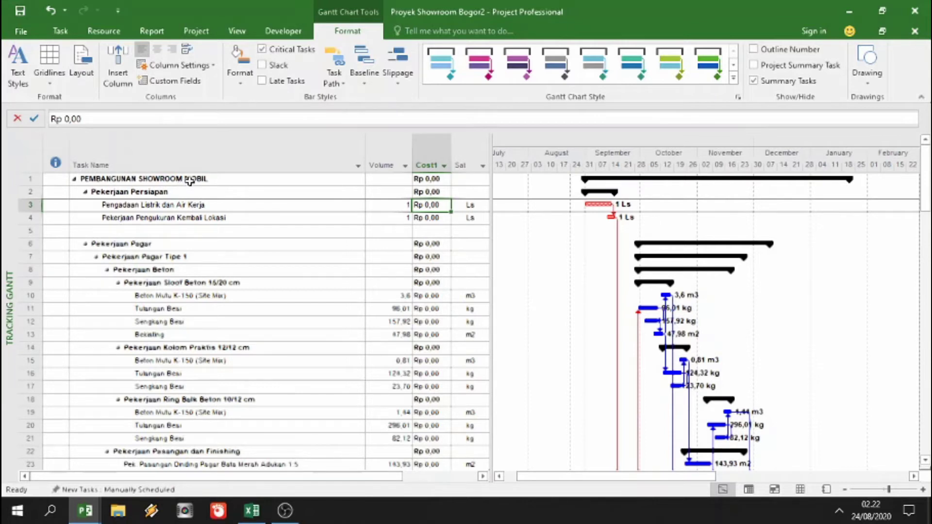
{"action": "left_click", "coordinate": [437, 180]}
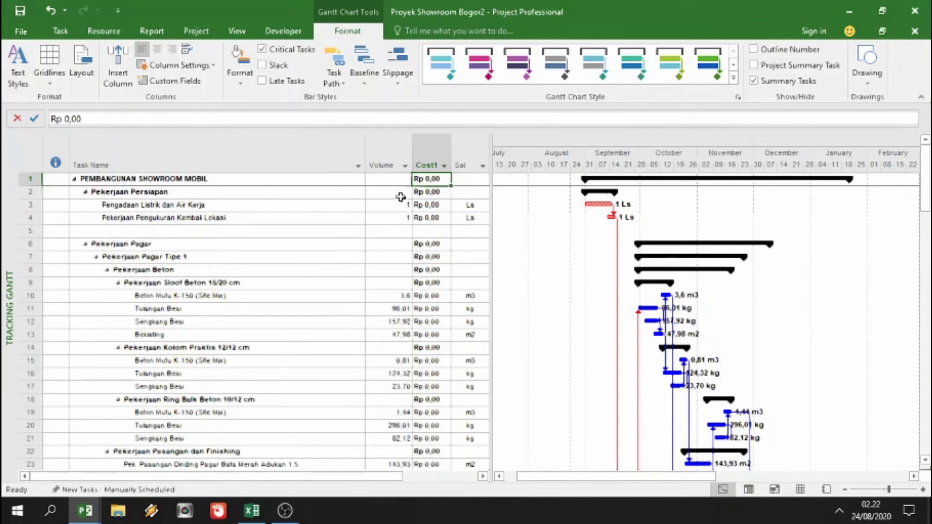
{"action": "left_click", "coordinate": [137, 194]}
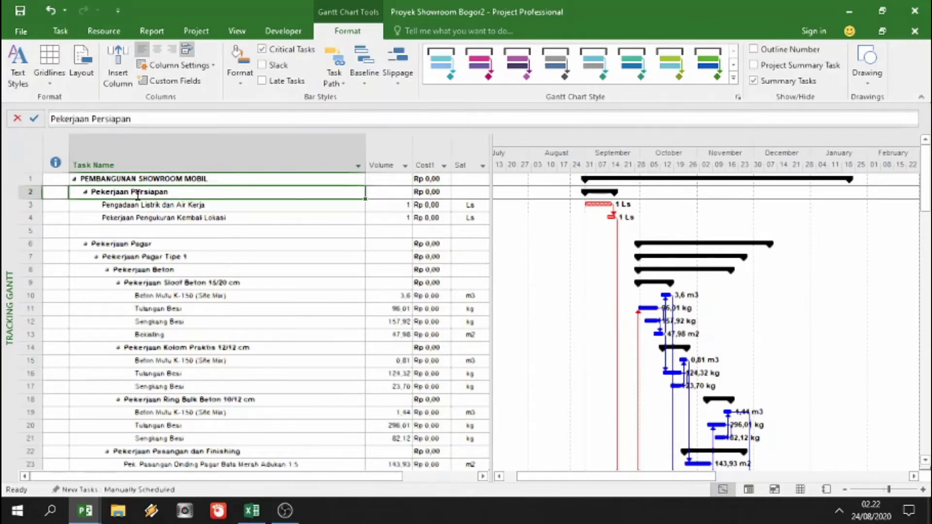
{"action": "left_click", "coordinate": [179, 208]}
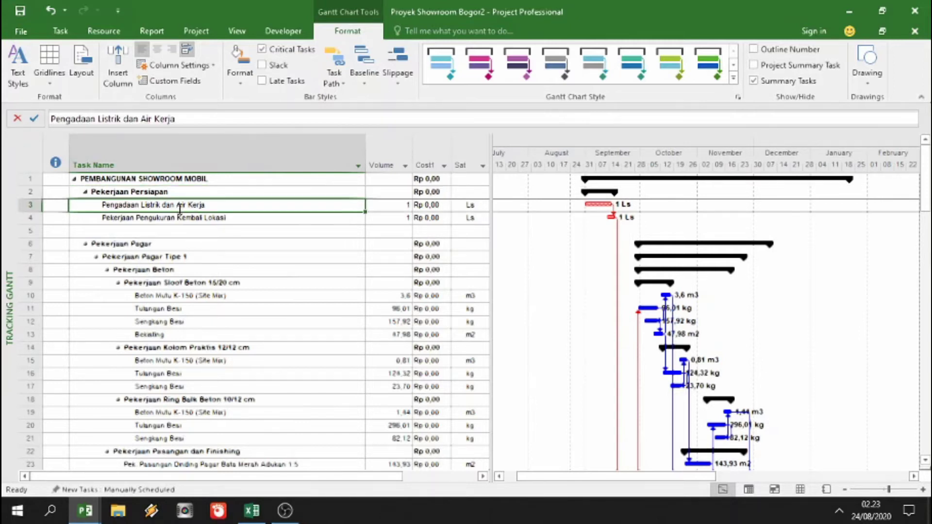
{"action": "left_click", "coordinate": [178, 217]}
- Switch to the RAB sheet in Excel and examine the unit prices, total prices and subtotal formula for Pekerjaan Persiapan
{"action": "left_click", "coordinate": [247, 512]}
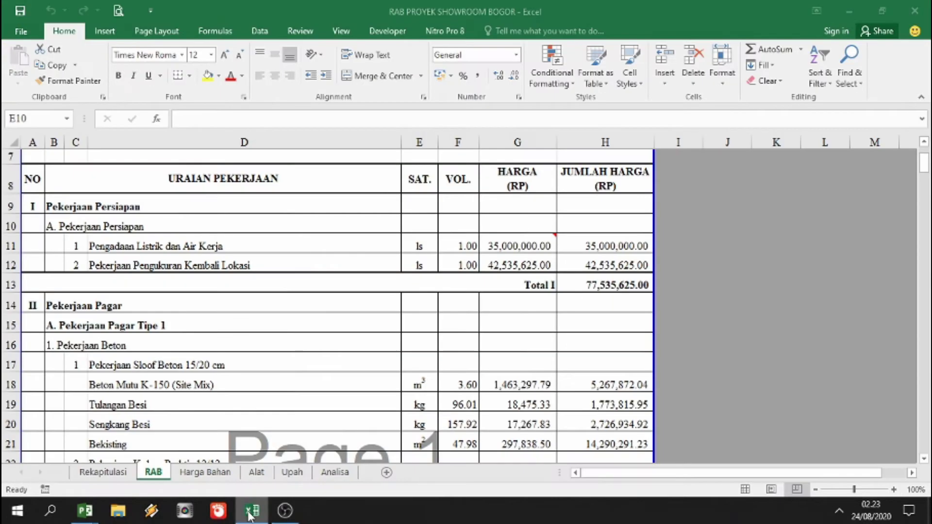
{"action": "scroll", "coordinate": [473, 314], "scroll_direction": "up", "scroll_amount": 2}
{"action": "scroll", "coordinate": [473, 314], "scroll_direction": "down", "scroll_amount": 1}
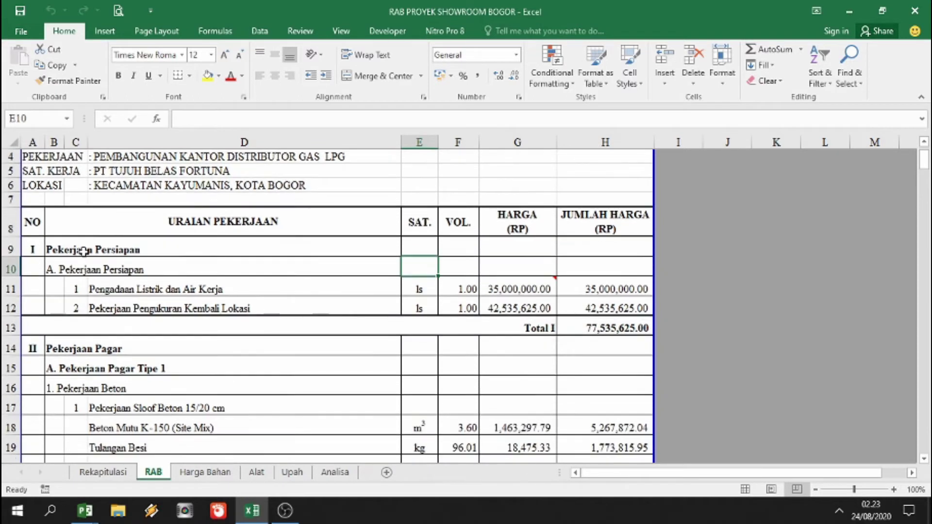
{"action": "left_click", "coordinate": [507, 247]}
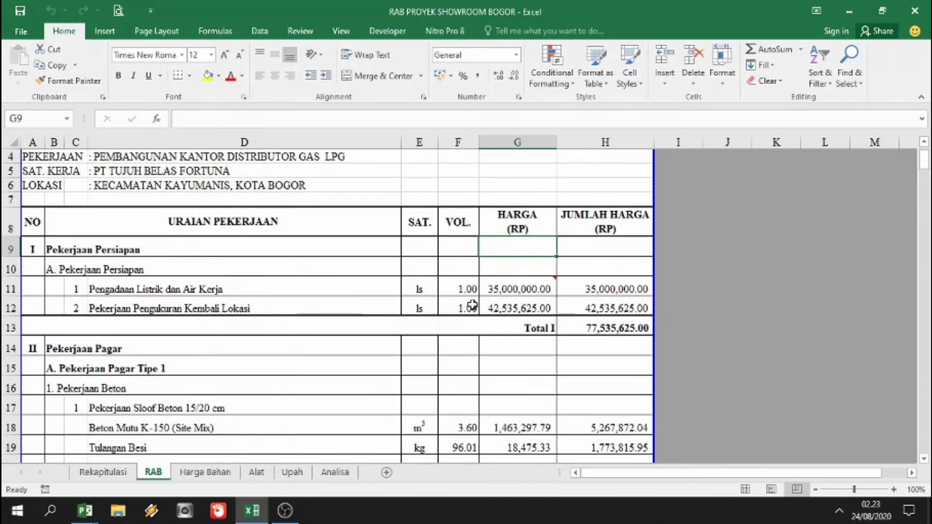
{"action": "left_click", "coordinate": [92, 289]}
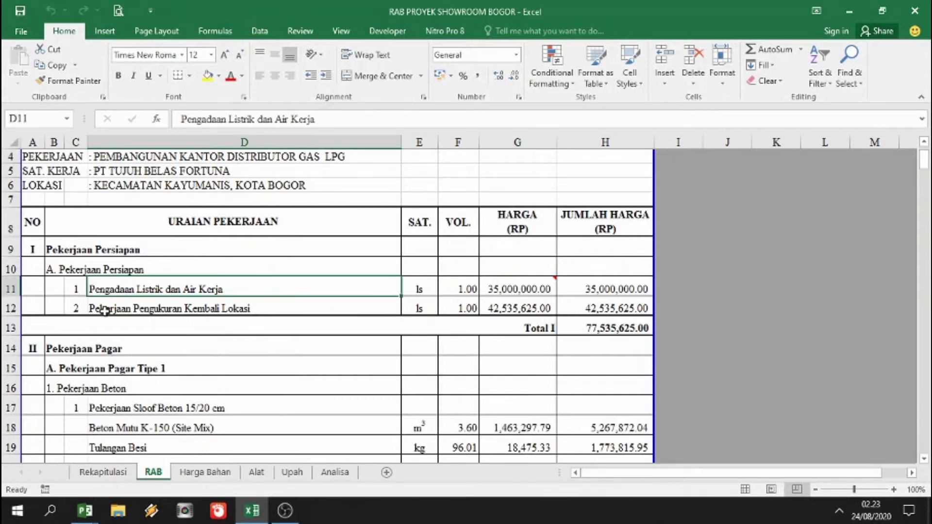
{"action": "left_click", "coordinate": [105, 306]}
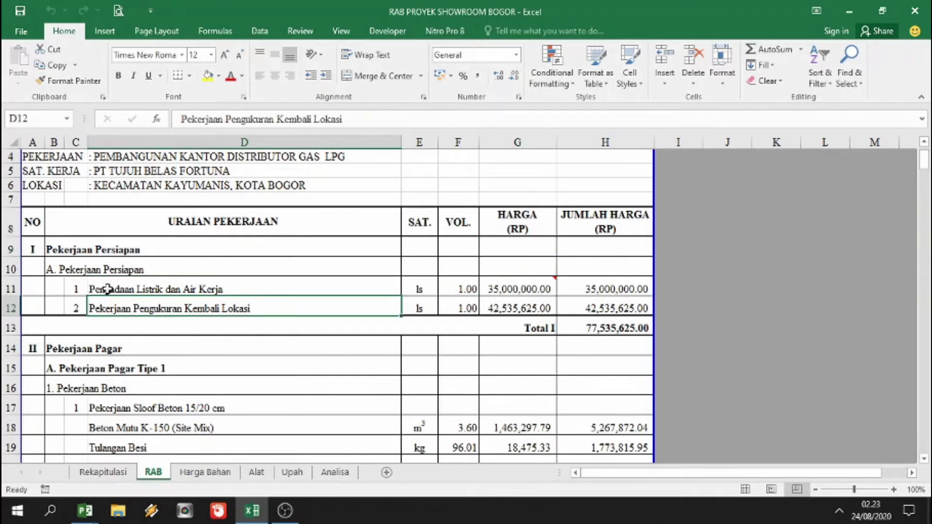
{"action": "left_click", "coordinate": [107, 289]}
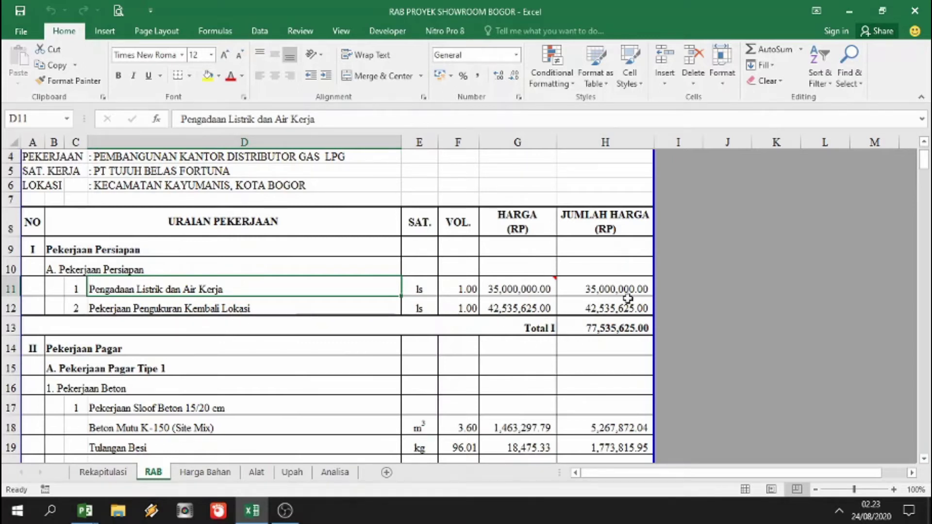
{"action": "left_click", "coordinate": [72, 250]}
{"action": "left_click", "coordinate": [49, 255]}
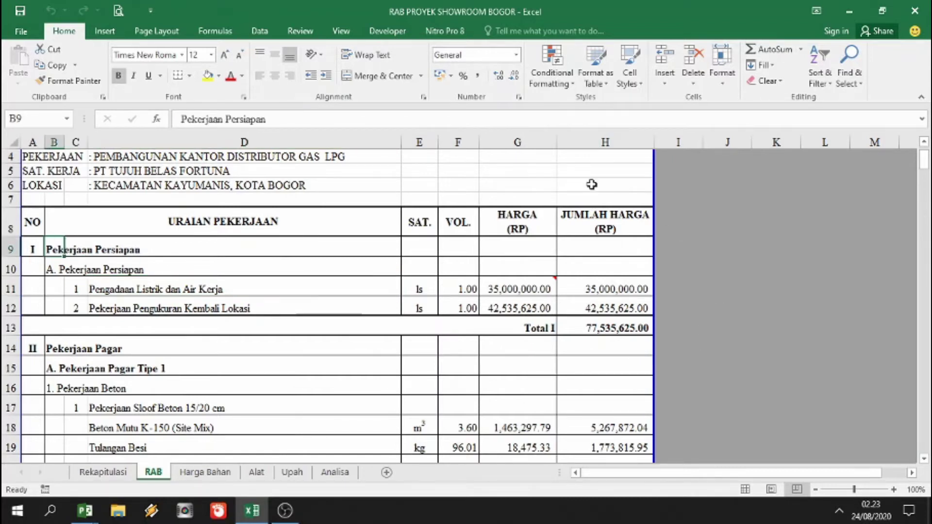
{"action": "left_click", "coordinate": [605, 325]}
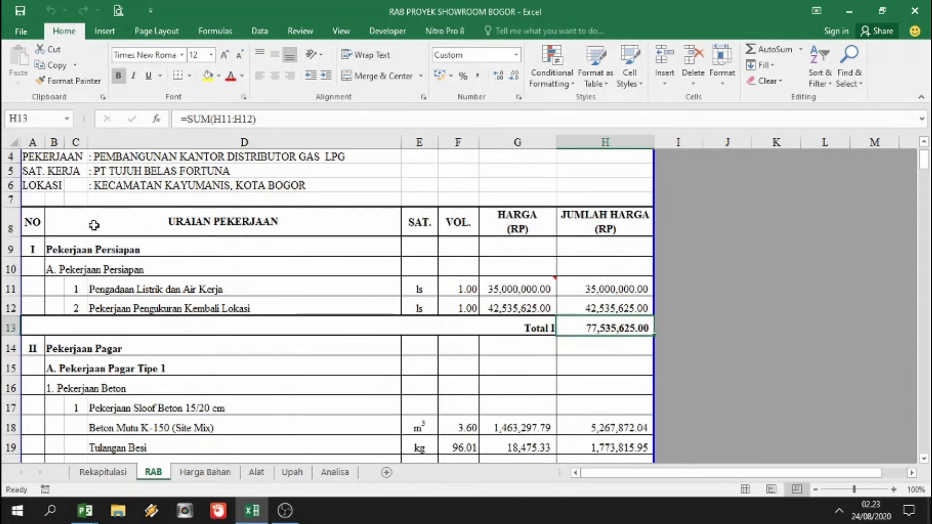
- Switch back to the Proyek Showroom Bogor2 schedule in Project and widen the Cost1 column slightly
{"action": "left_click", "coordinate": [82, 518]}
{"action": "left_click", "coordinate": [97, 454]}
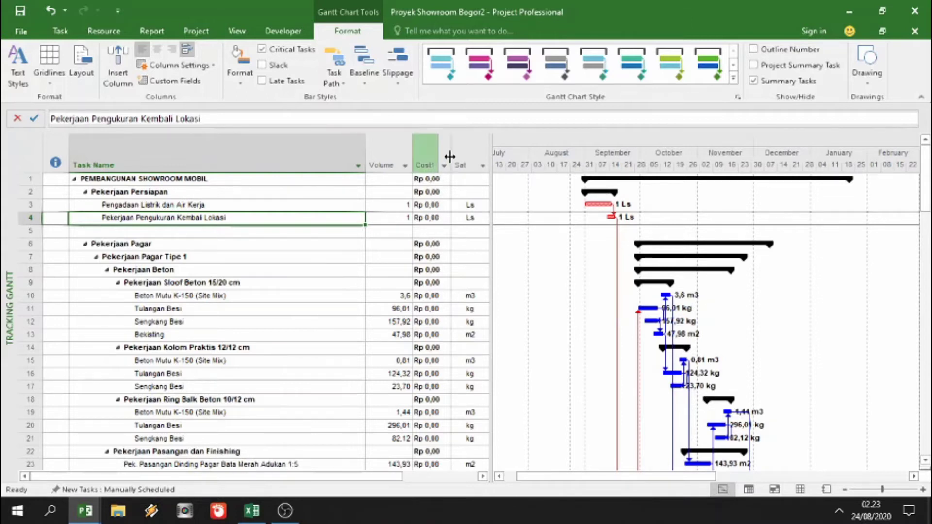
{"action": "left_click_drag", "start_coordinate": [458, 155], "coordinate": [462, 157]}
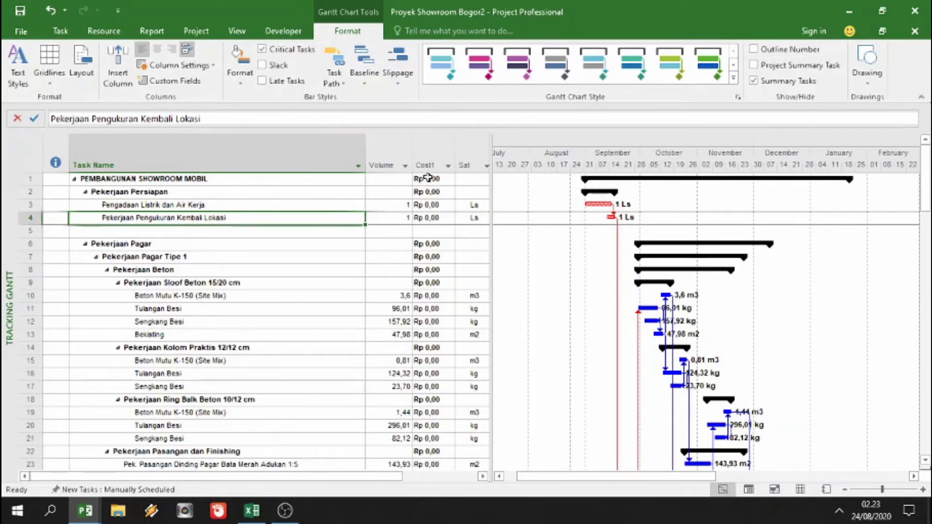
- Try to clear the Cost1 cells of PEMBANGUNAN SHOWROOM MOBIL and Pekerjaan Persiapan with Clear All
{"action": "left_click_drag", "start_coordinate": [427, 178], "coordinate": [436, 195]}
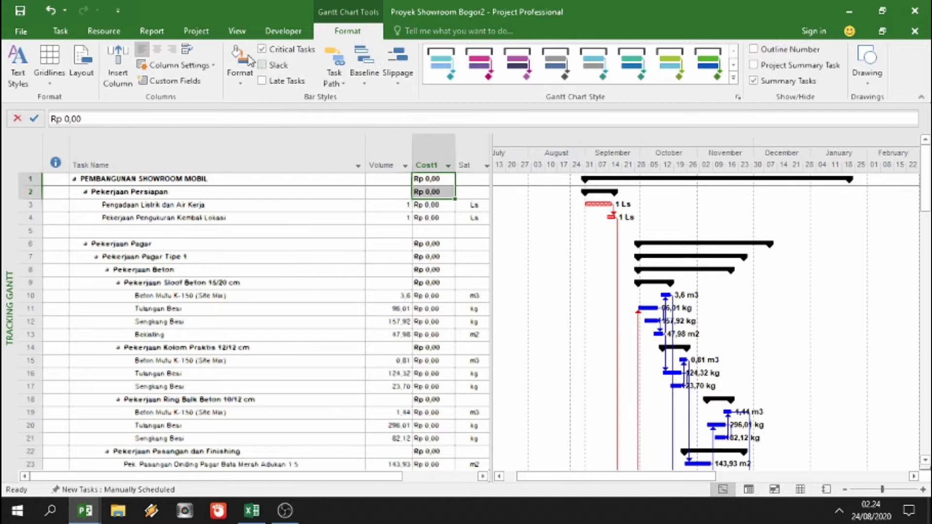
{"action": "left_click", "coordinate": [61, 34]}
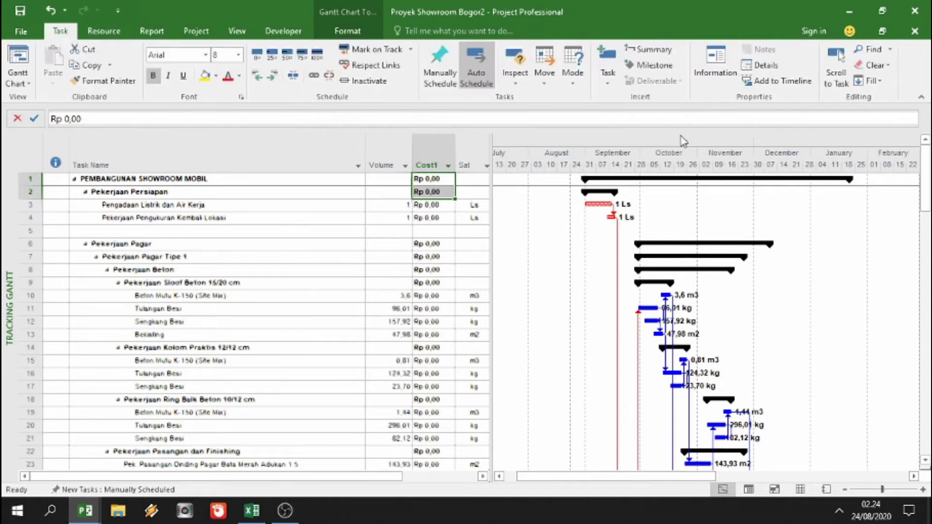
{"action": "left_click", "coordinate": [888, 66]}
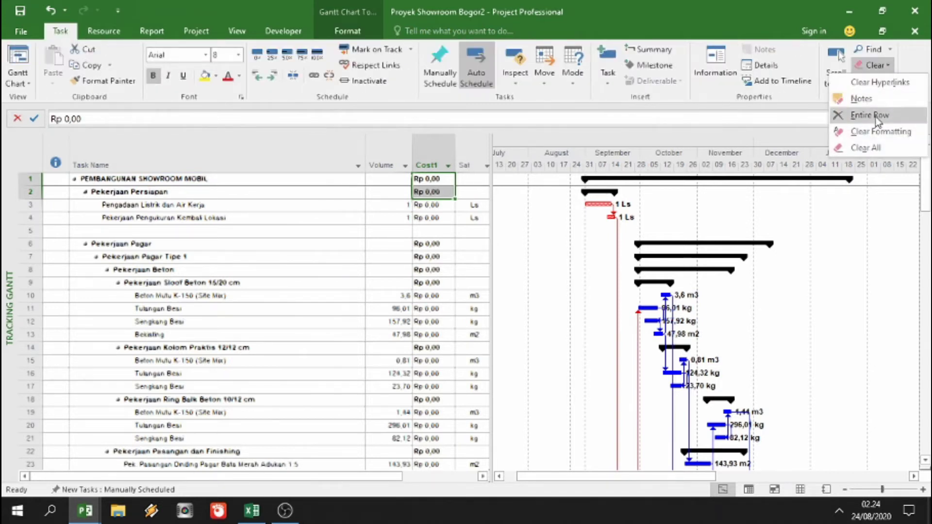
{"action": "left_click", "coordinate": [872, 148]}
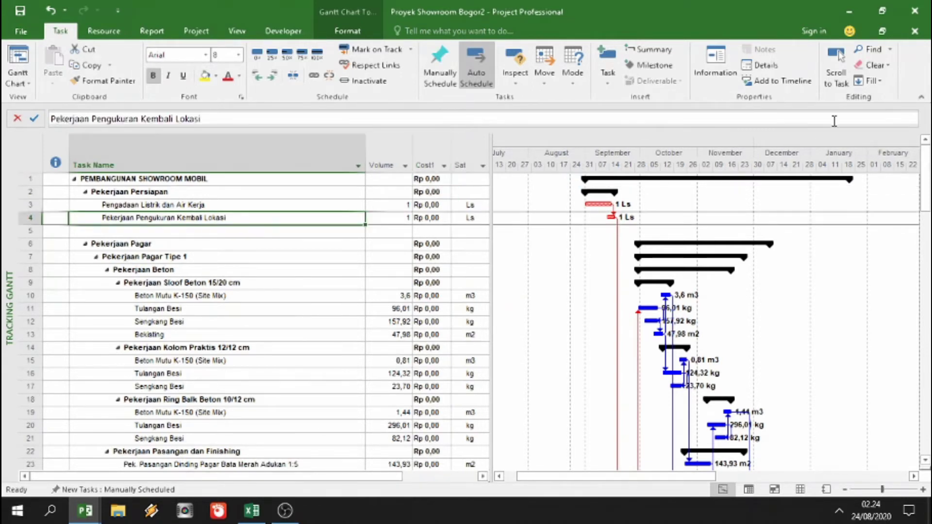
- Try Clear Entire Row on the Cost1 cells of the first two summary tasks, and undo it
{"action": "left_click_drag", "start_coordinate": [427, 180], "coordinate": [434, 193]}
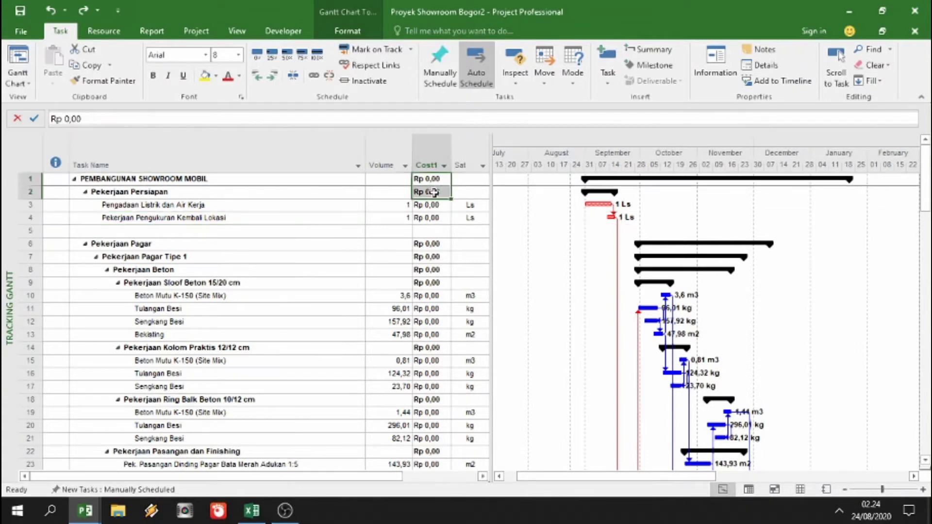
{"action": "left_click", "coordinate": [873, 65]}
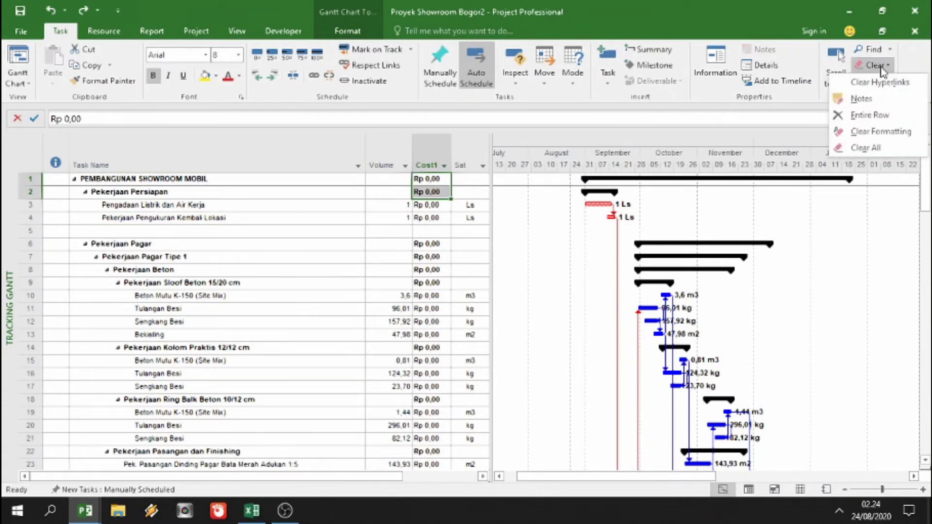
{"action": "left_click", "coordinate": [869, 115]}
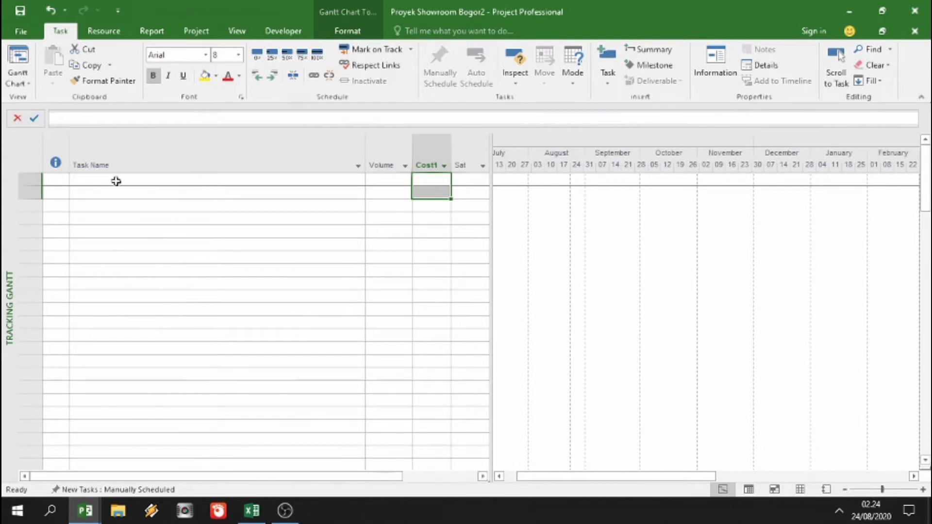
{"action": "key", "text": "ctrl+z"}
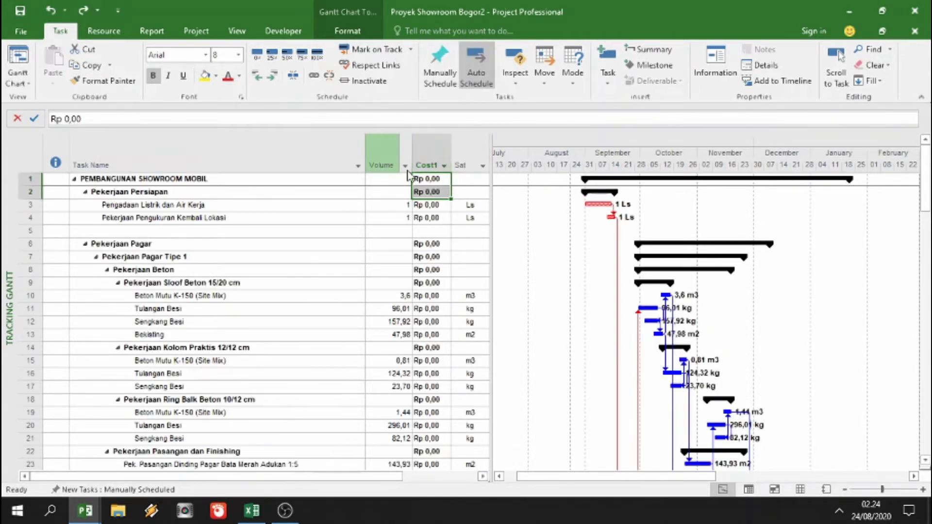
- Hide the Cost1 column and insert a Number1 column in its place between Volume and Sat
{"action": "right_click", "coordinate": [431, 158]}
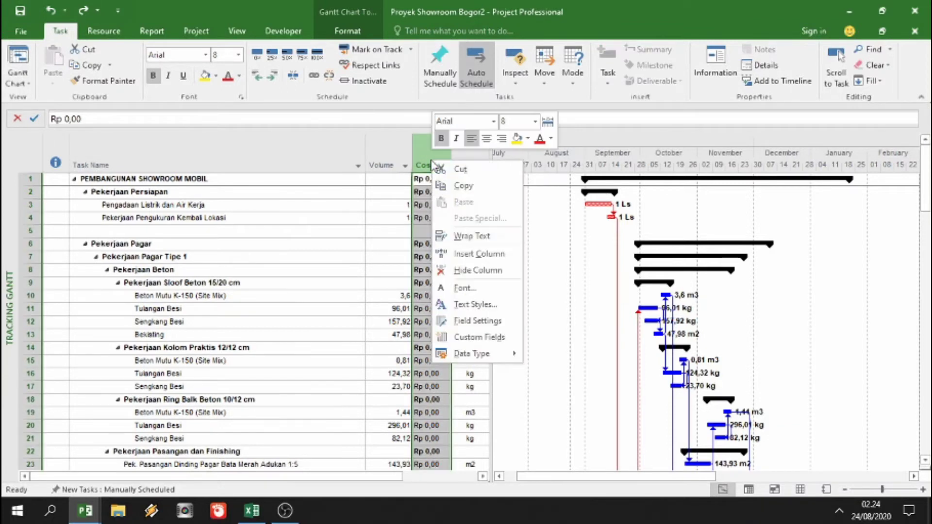
{"action": "left_click", "coordinate": [464, 270]}
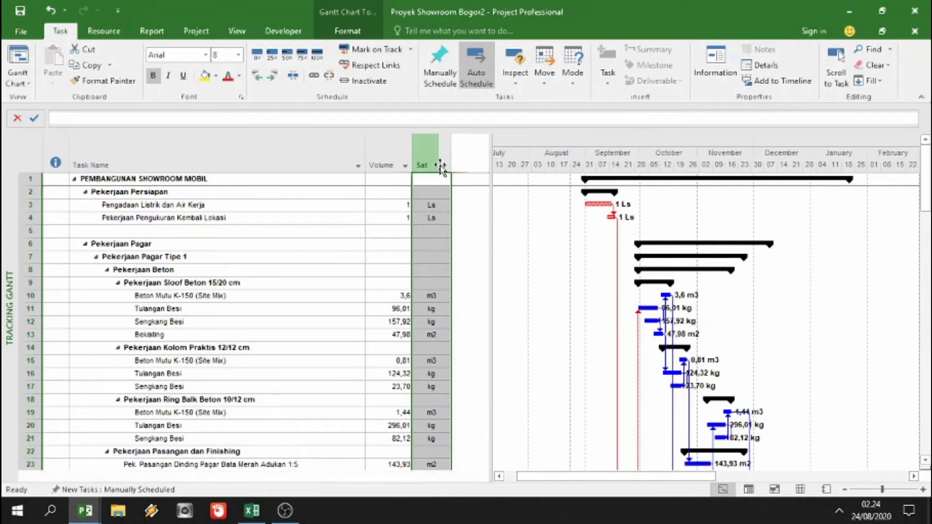
{"action": "right_click", "coordinate": [429, 158]}
{"action": "left_click", "coordinate": [459, 246]}
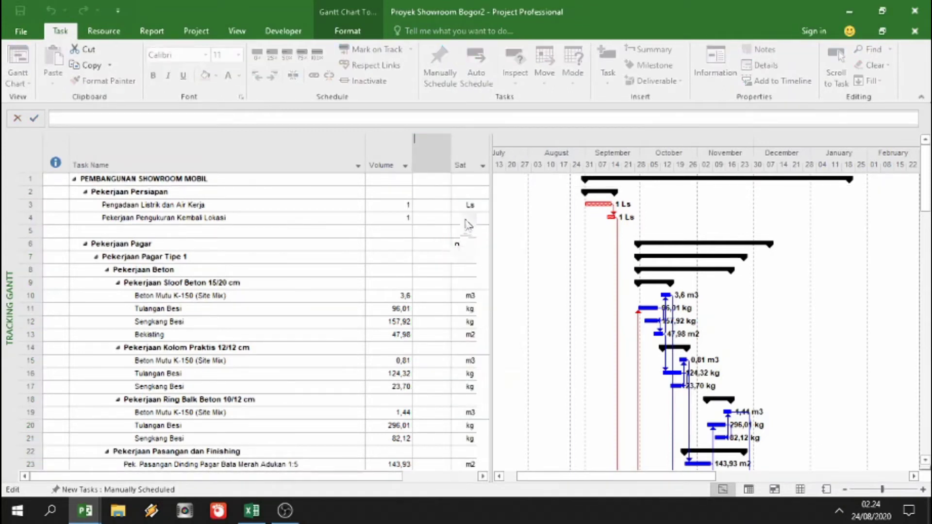
{"action": "type", "text": "number1"}
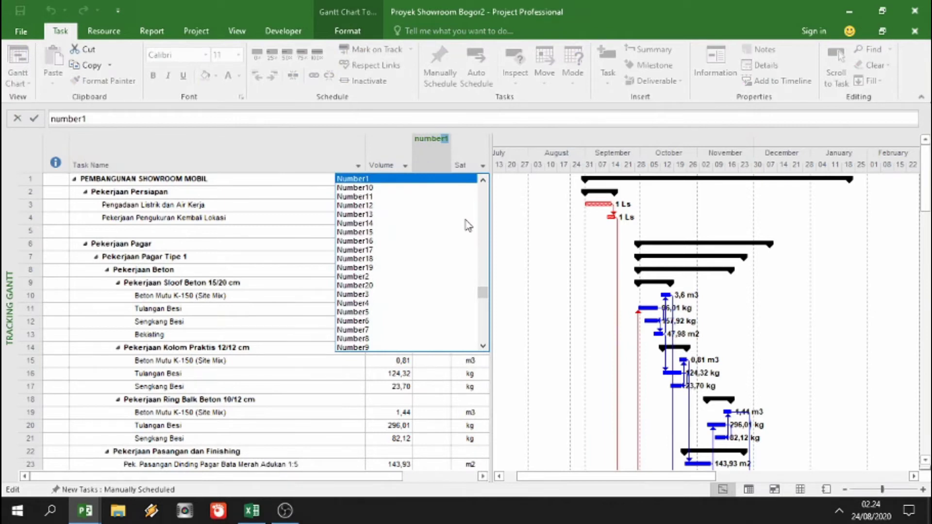
{"action": "left_click", "coordinate": [379, 180]}
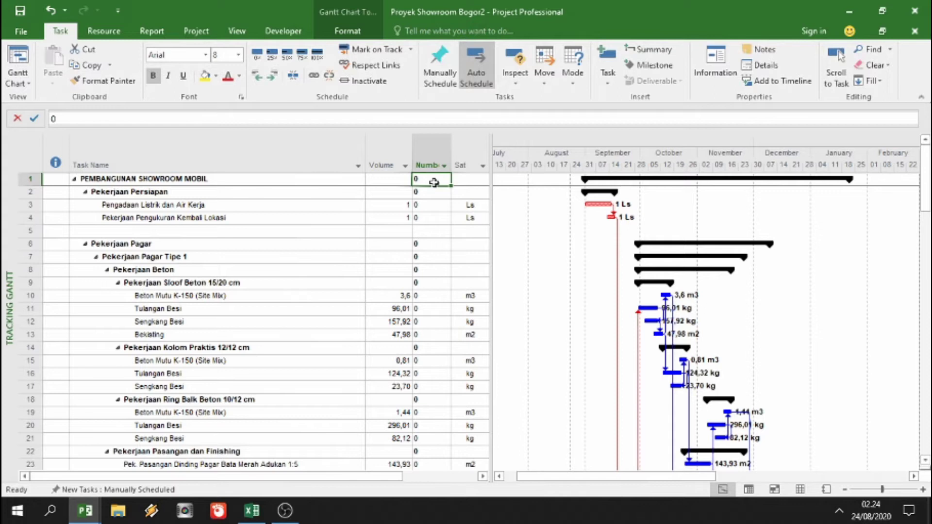
- Select the Number1 cells of the first two summary tasks and look through the Clear options without applying any
{"action": "left_click", "coordinate": [426, 195]}
{"action": "left_click", "coordinate": [430, 183]}
{"action": "left_click", "coordinate": [431, 192]}
{"action": "left_click_drag", "start_coordinate": [434, 182], "coordinate": [433, 191]}
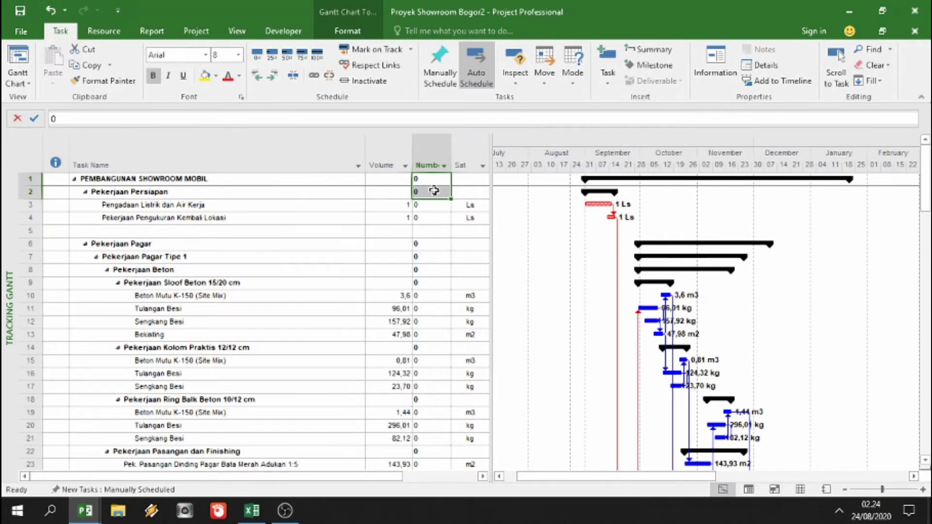
{"action": "left_click", "coordinate": [874, 65]}
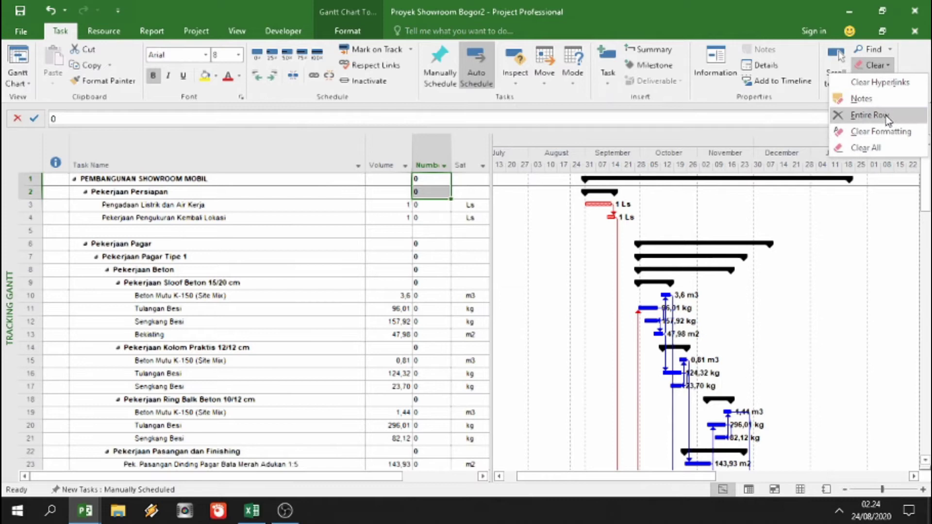
{"action": "left_click", "coordinate": [439, 241]}
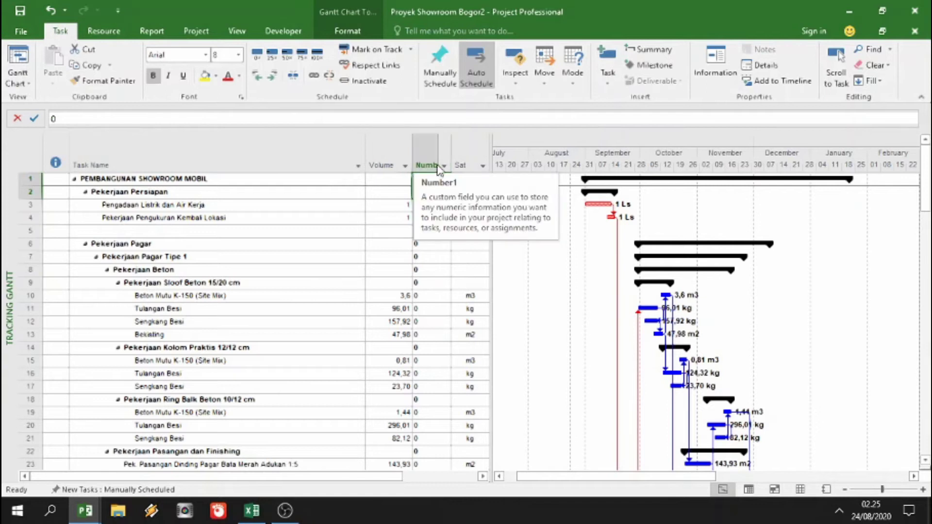
- Check the price columns of the RAB sheet in Excel again and return to the Proyek Showroom Bogor2 schedule
{"action": "left_click", "coordinate": [252, 510]}
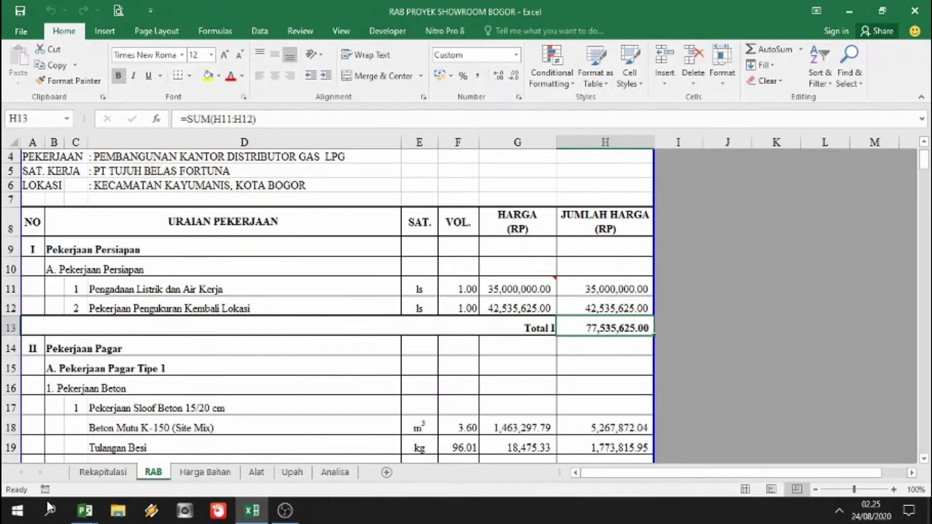
{"action": "left_click", "coordinate": [78, 513]}
{"action": "left_click", "coordinate": [73, 491]}
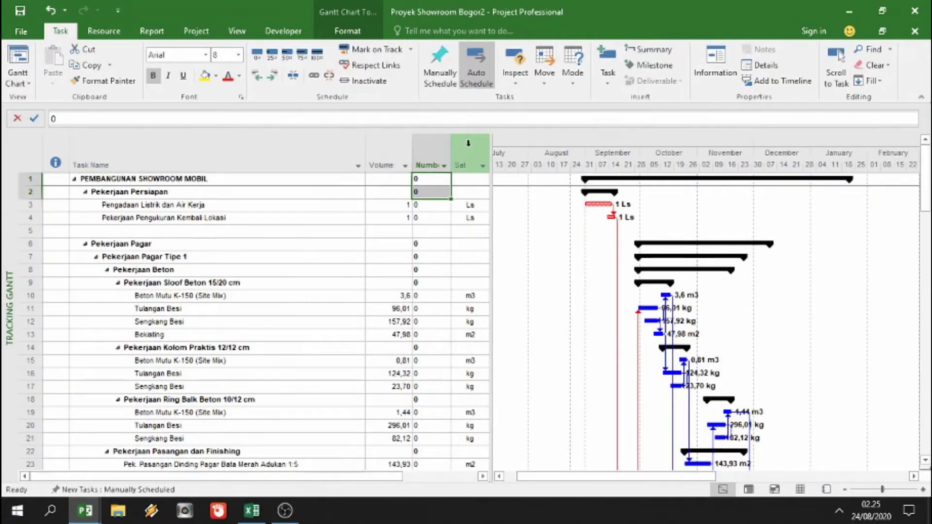
- Hide the Number1 column and insert a Text4 column in its place between Volume and Sat
{"action": "right_click", "coordinate": [430, 140]}
{"action": "left_click", "coordinate": [448, 256]}
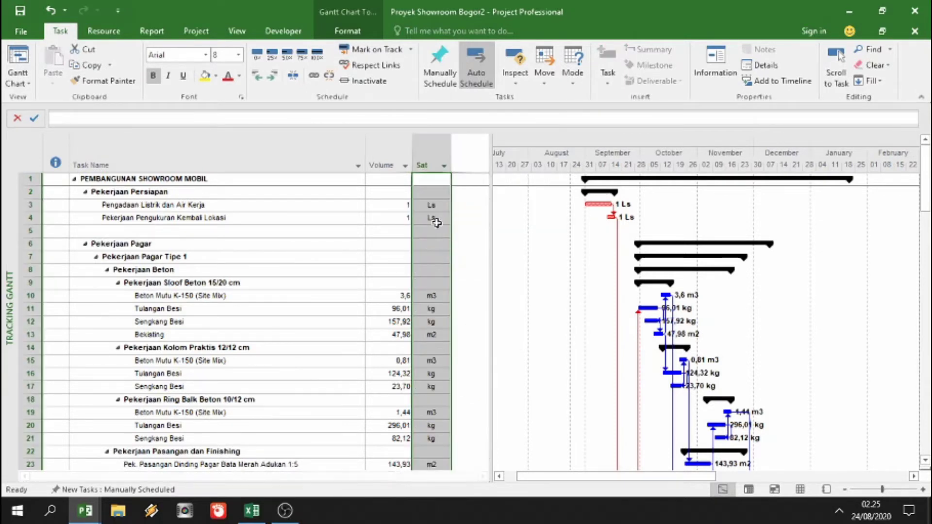
{"action": "right_click", "coordinate": [430, 160]}
{"action": "left_click", "coordinate": [462, 250]}
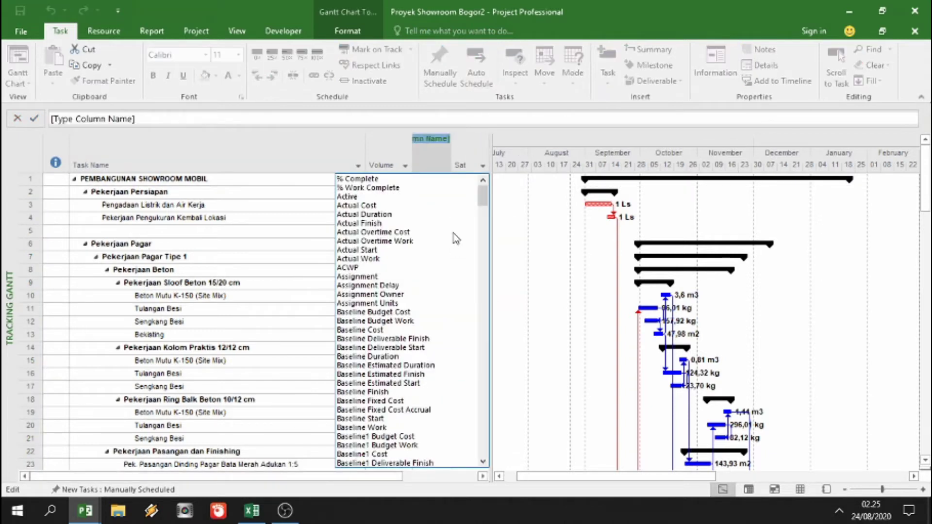
{"action": "type", "text": "text1 ( Volume"}
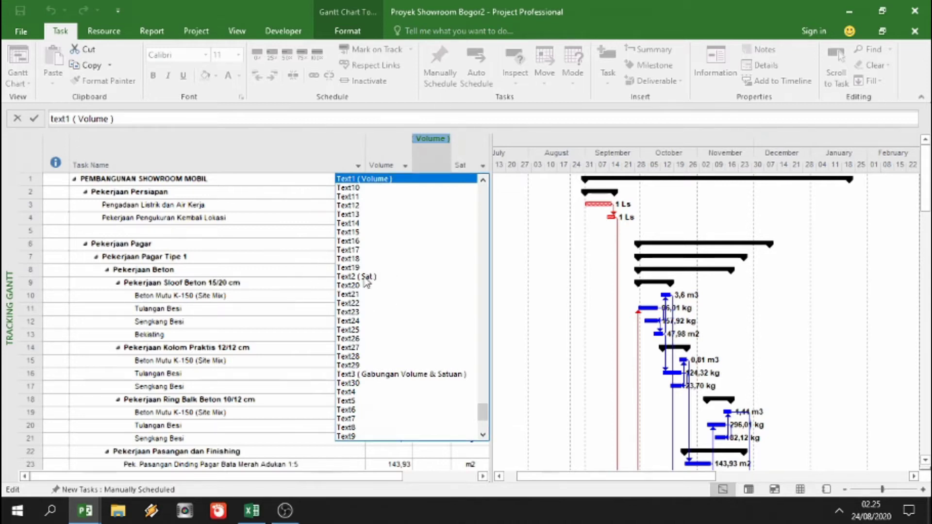
{"action": "left_click", "coordinate": [354, 393]}
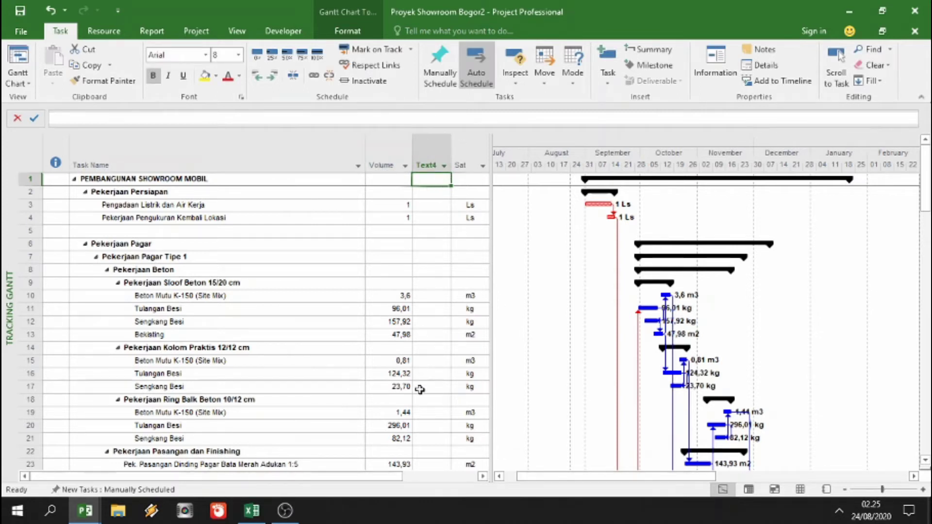
- Examine the Text4 cells of the summary tasks and of Pengadaan Listrik dan Air Kerja
{"action": "left_click_drag", "start_coordinate": [425, 198], "coordinate": [422, 322]}
{"action": "left_click", "coordinate": [427, 181]}
{"action": "left_click", "coordinate": [430, 194]}
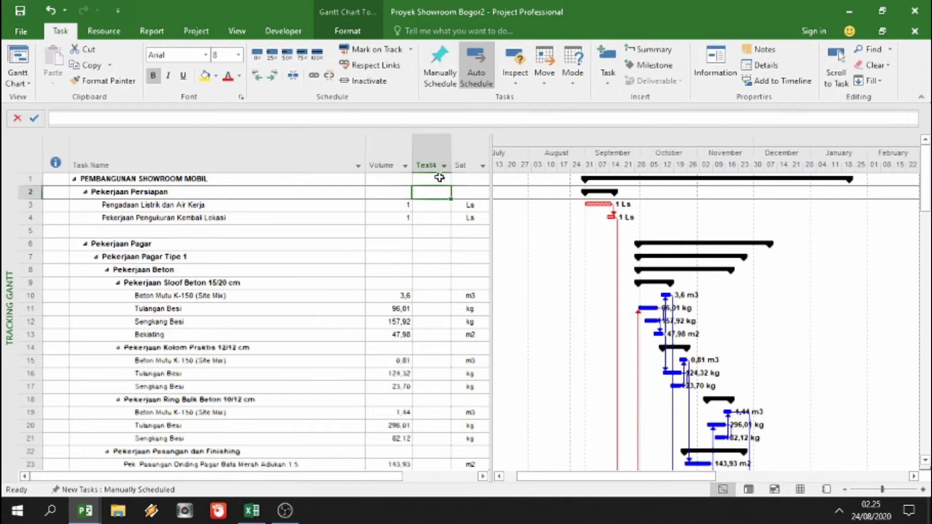
{"action": "left_click", "coordinate": [440, 179]}
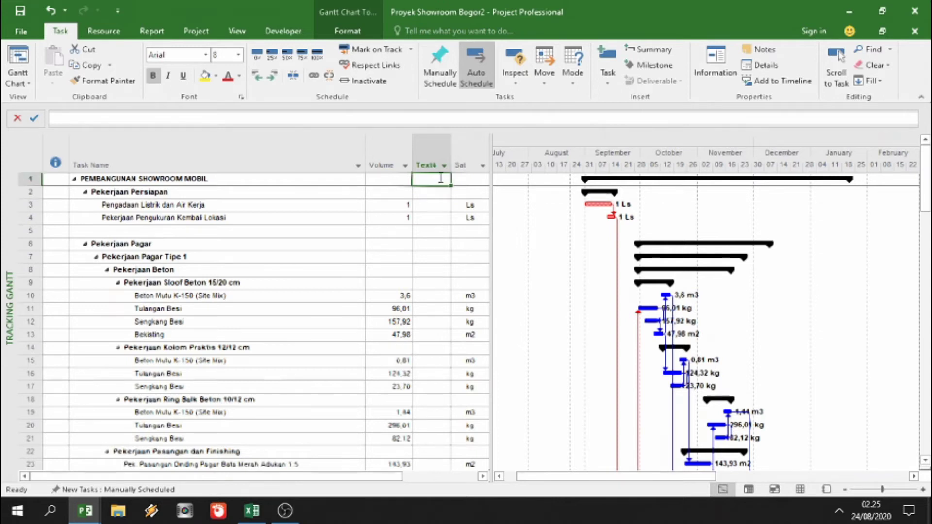
{"action": "left_click", "coordinate": [438, 205]}
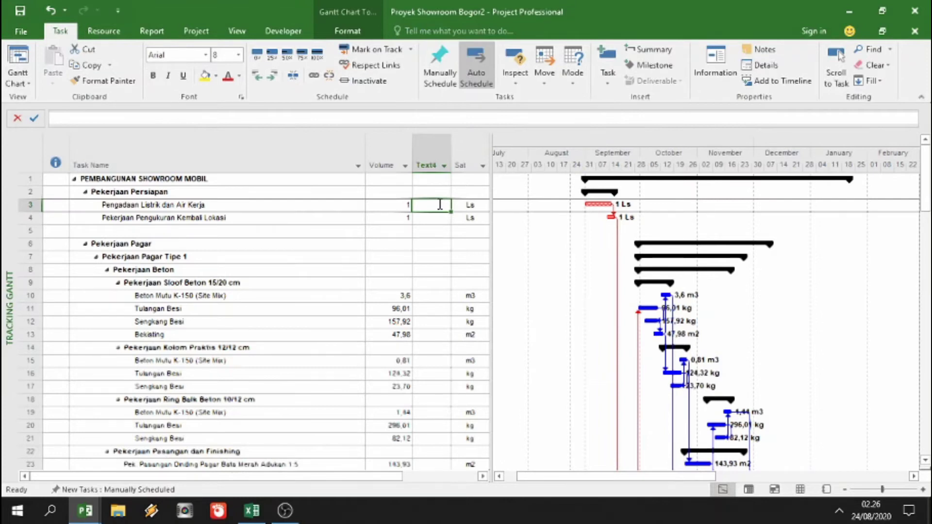
- Check the unit prices in the Excel RAB sheet, return to Proyek Showroom Bogor2, and widen the table area and the Text4 column
{"action": "left_click", "coordinate": [252, 510]}
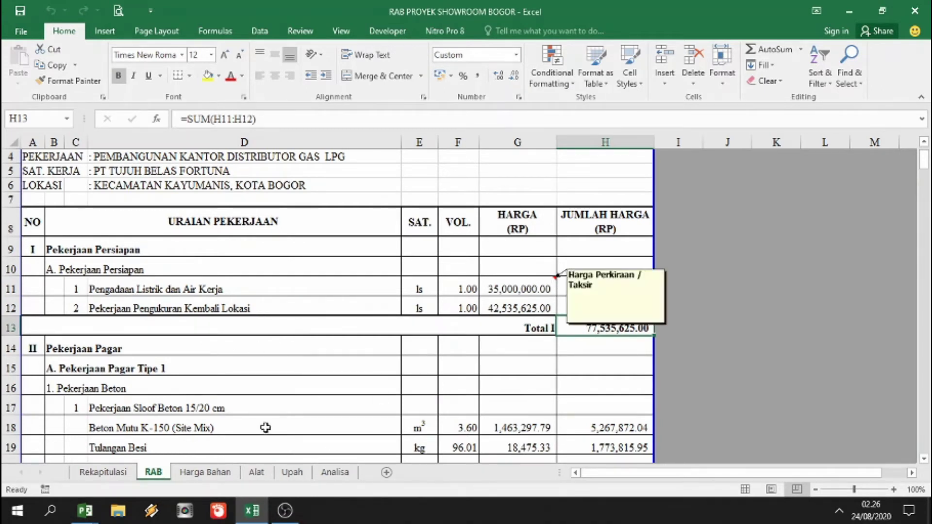
{"action": "left_click", "coordinate": [85, 510]}
{"action": "left_click", "coordinate": [69, 461]}
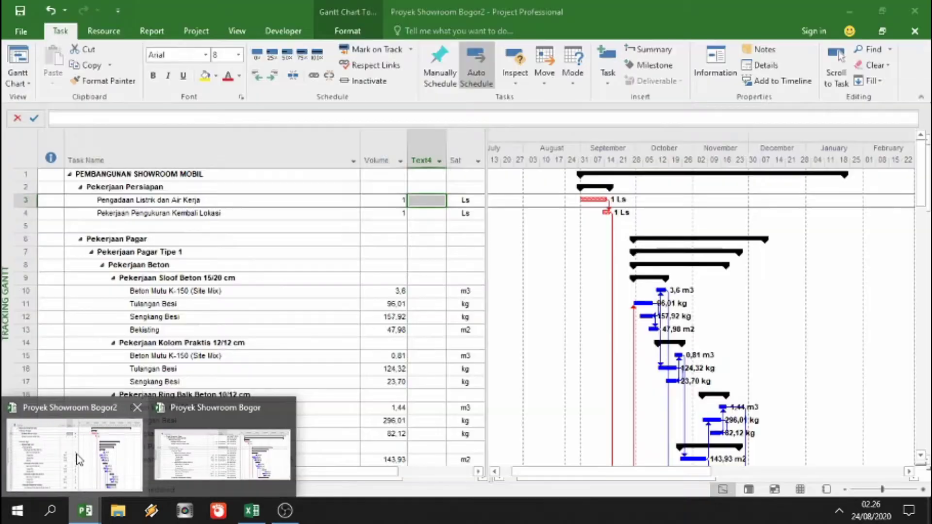
{"action": "left_click_drag", "start_coordinate": [492, 245], "coordinate": [661, 235]}
{"action": "mouse_move", "coordinate": [455, 166]}
{"action": "left_mouse_down"}
{"action": "mouse_move", "coordinate": [449, 151]}
{"action": "mouse_move", "coordinate": [492, 152]}
{"action": "mouse_move", "coordinate": [454, 157]}
{"action": "left_mouse_up"}
{"action": "left_click", "coordinate": [454, 152]}
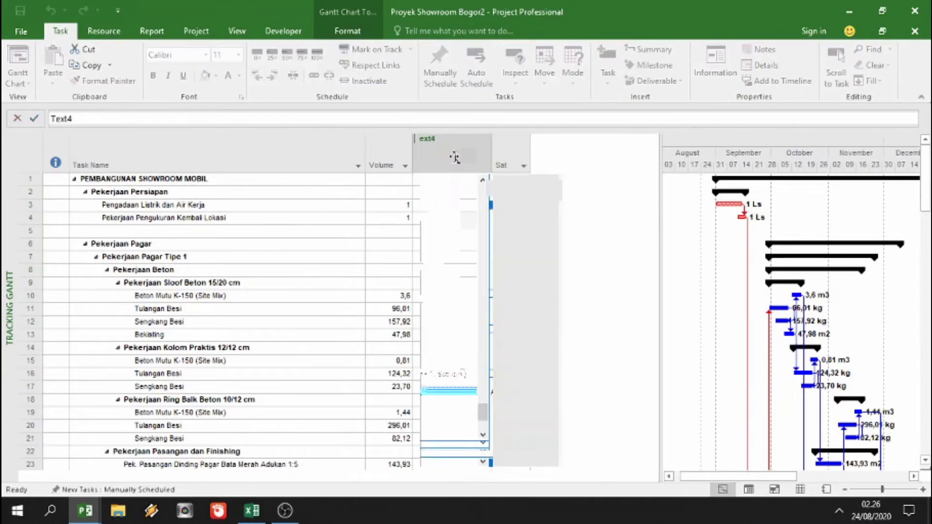
{"action": "left_click", "coordinate": [454, 156]}
{"action": "type", "text": "H"}
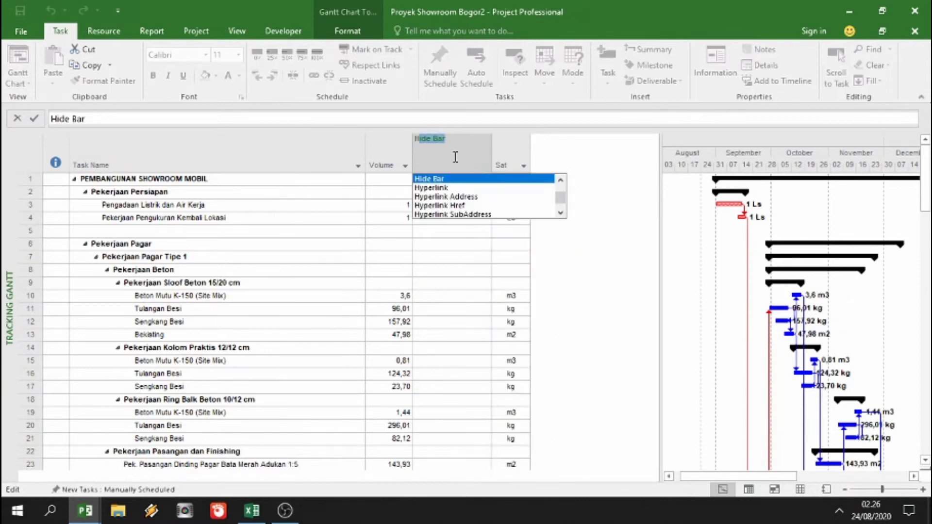
{"action": "key", "text": "Escape"}
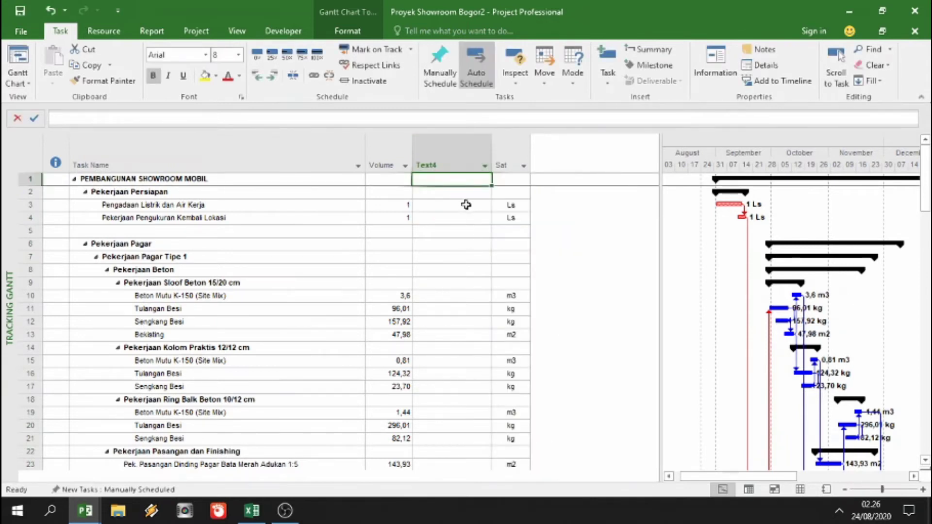
- Enter 35.000.000 in the Text4 cell of Pengadaan Listrik dan Air Kerja
{"action": "left_click", "coordinate": [451, 204]}
{"action": "type", "text": "35.000"}
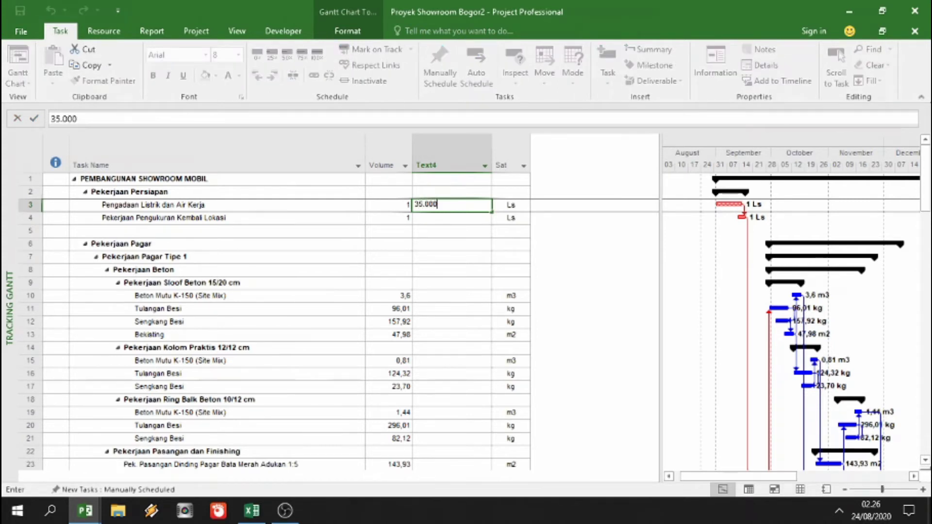
{"action": "type", "text": ".000"}
{"action": "key", "text": "Return"}
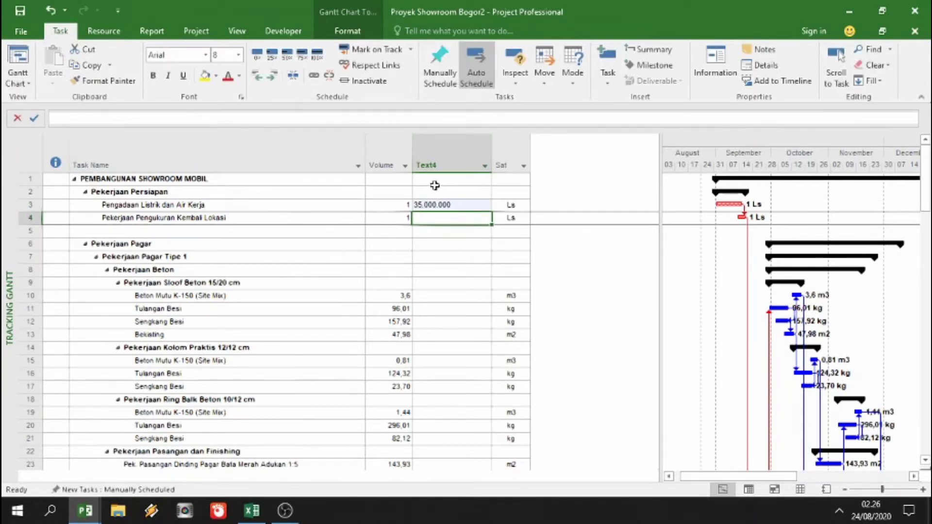
- Look up the price of Pekerjaan Pengukuran Kembali Lokasi in the Excel RAB and enter 42.535.625 in its Text4 cell in the project
{"action": "left_click", "coordinate": [253, 510]}
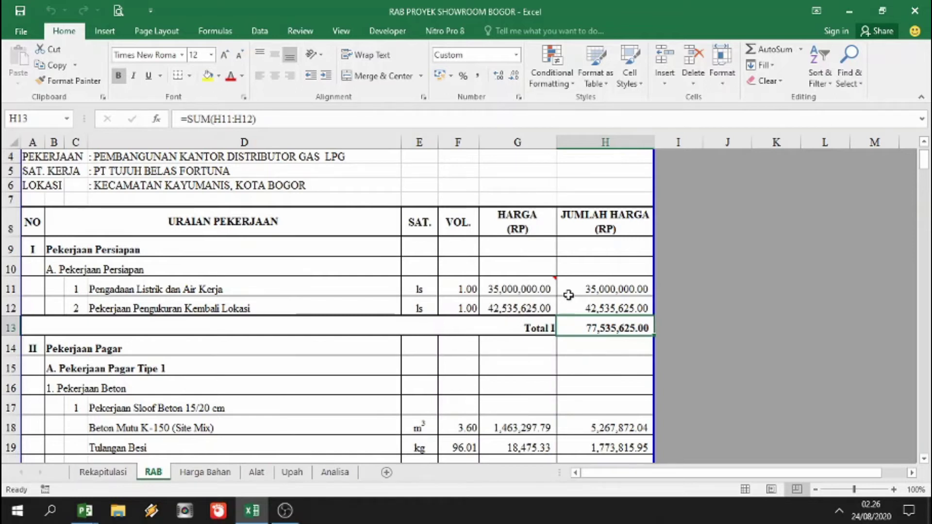
{"action": "left_click", "coordinate": [86, 514]}
{"action": "left_click", "coordinate": [107, 461]}
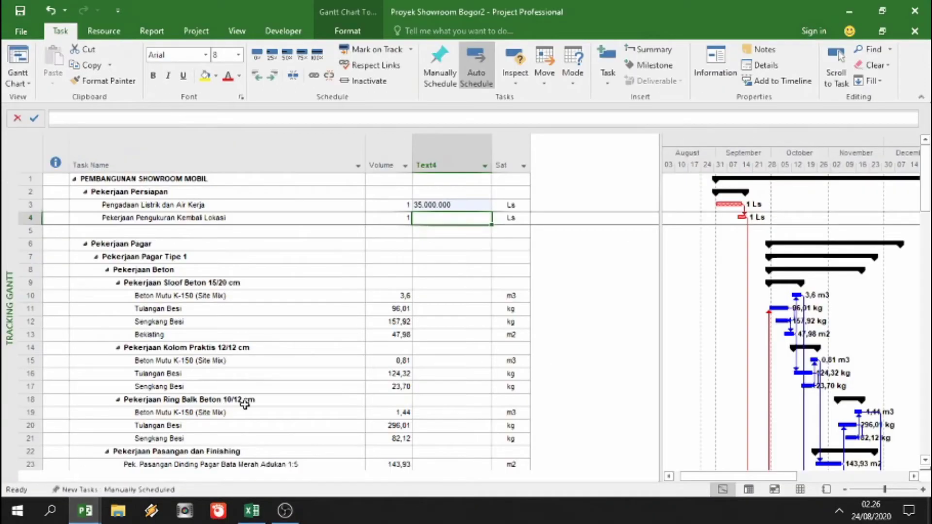
{"action": "type", "text": "42.535."}
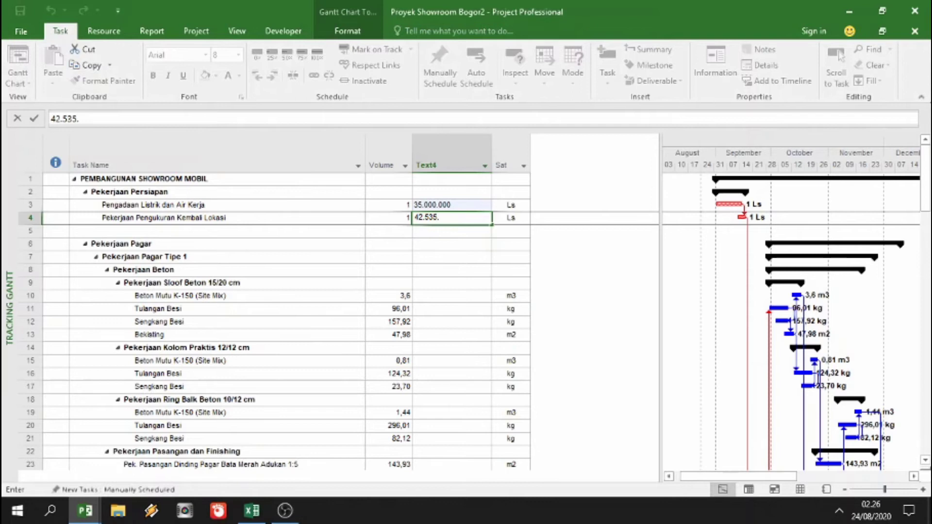
{"action": "left_click", "coordinate": [242, 520]}
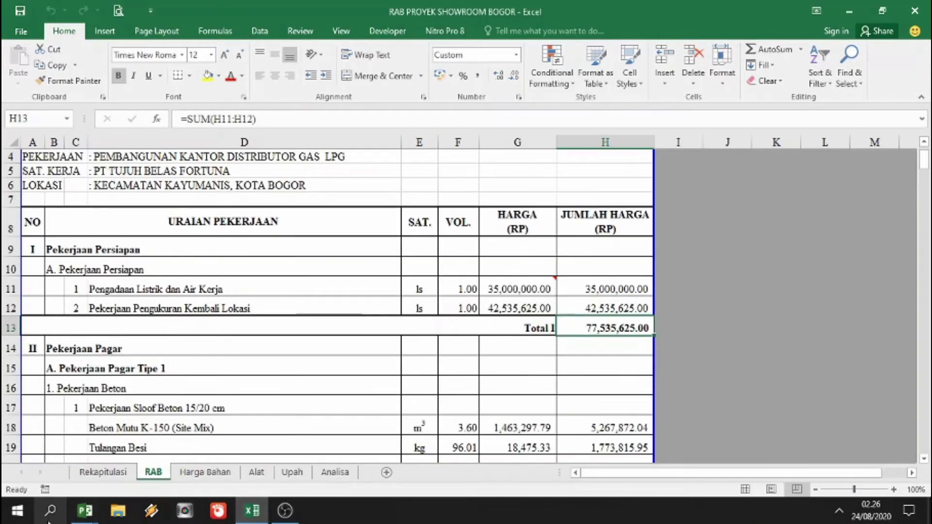
{"action": "mouse_move", "coordinate": [85, 511]}
{"action": "left_click", "coordinate": [58, 473]}
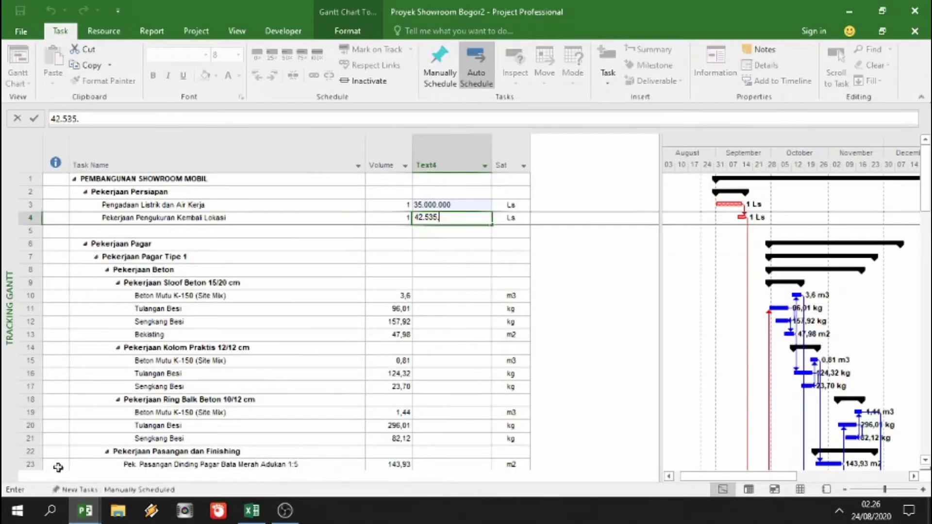
{"action": "type", "text": "625"}
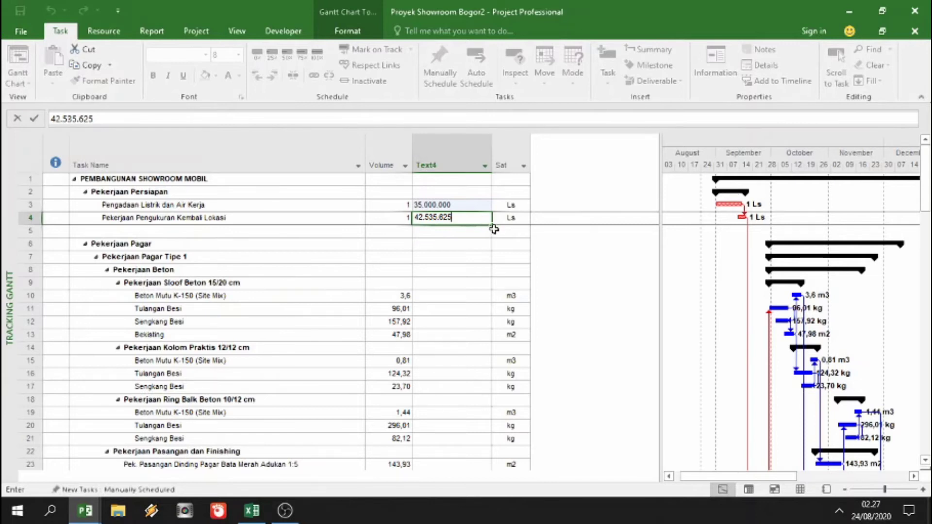
{"action": "key", "text": "Return"}
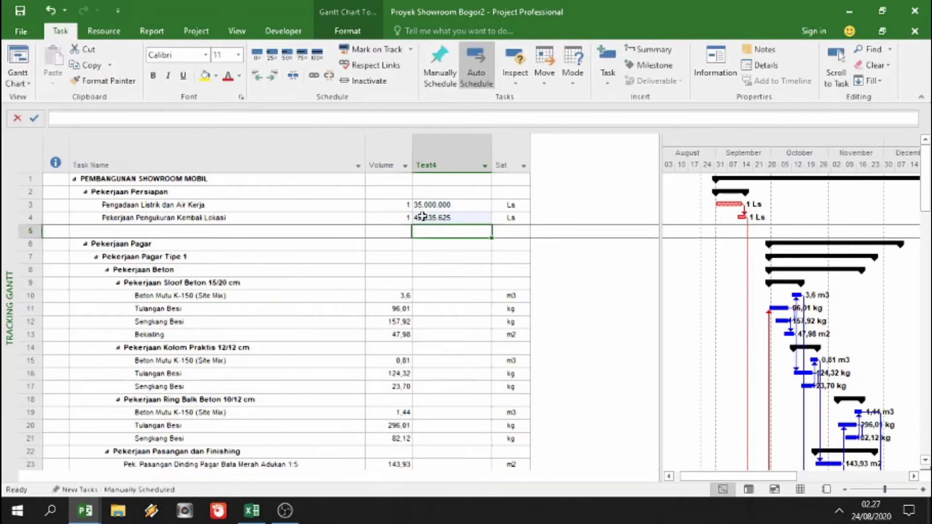
- Enter the RAB unit price 1.463.297,79 from Excel in the Text4 cell of Beton Mutu K-150 under Pekerjaan Sloof Beton 15/20 cm
{"action": "scroll", "coordinate": [440, 294], "scroll_direction": "down", "scroll_amount": 1}
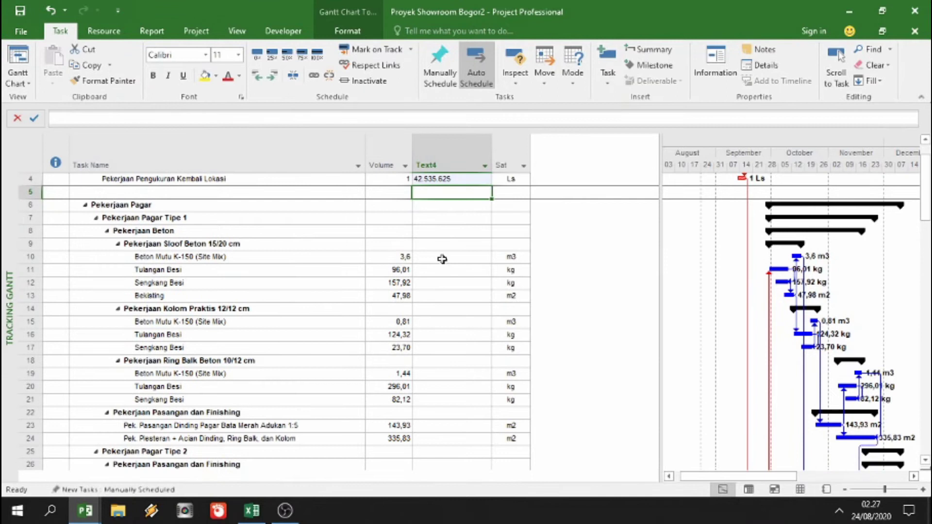
{"action": "left_click", "coordinate": [442, 260]}
{"action": "mouse_move", "coordinate": [253, 517]}
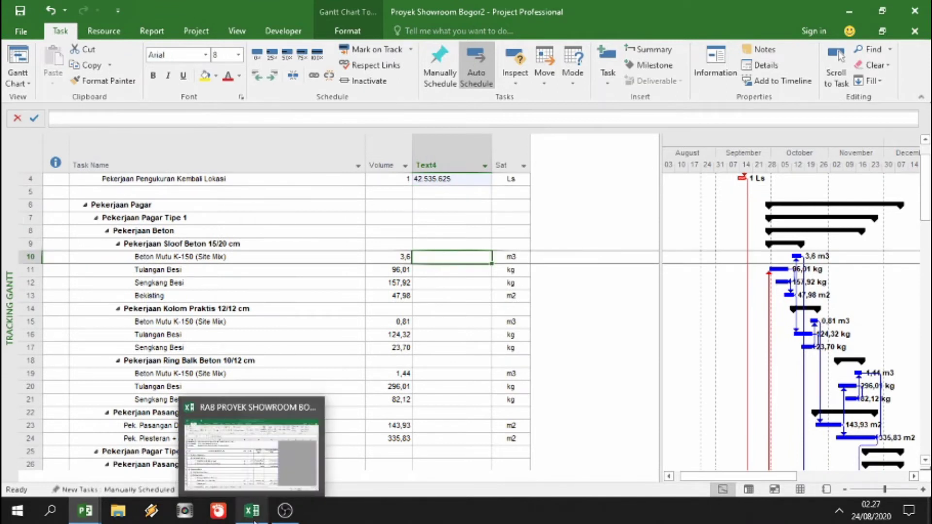
{"action": "left_click", "coordinate": [257, 436]}
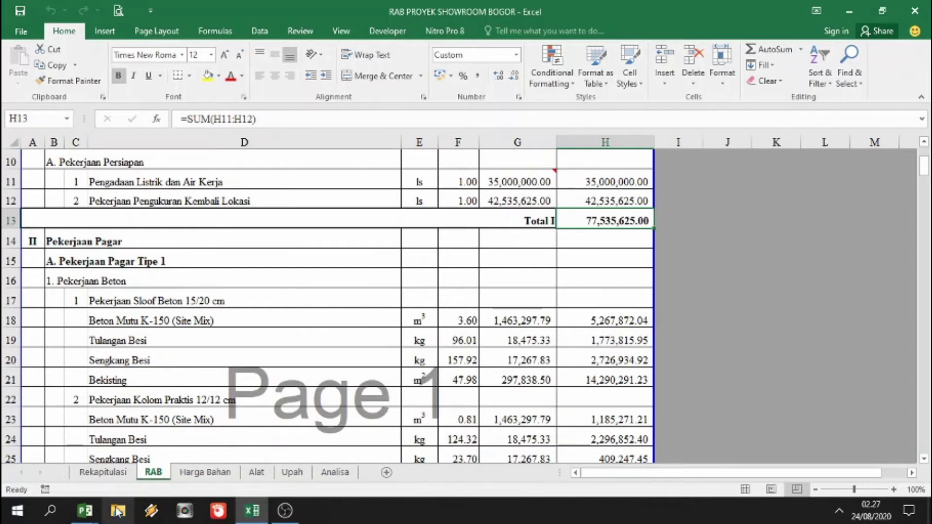
{"action": "mouse_move", "coordinate": [85, 510]}
{"action": "left_click", "coordinate": [68, 461]}
{"action": "type", "text": "1.463."}
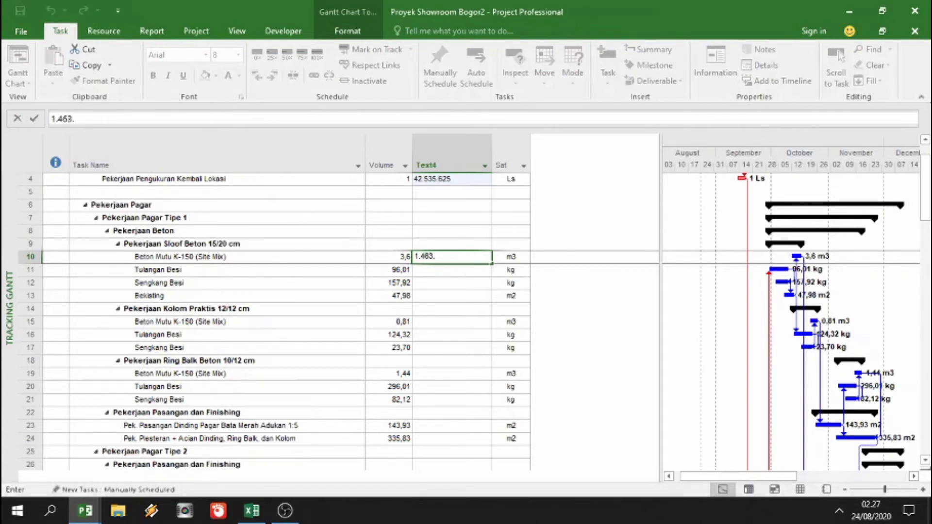
{"action": "left_click", "coordinate": [252, 511]}
{"action": "mouse_move", "coordinate": [277, 511]}
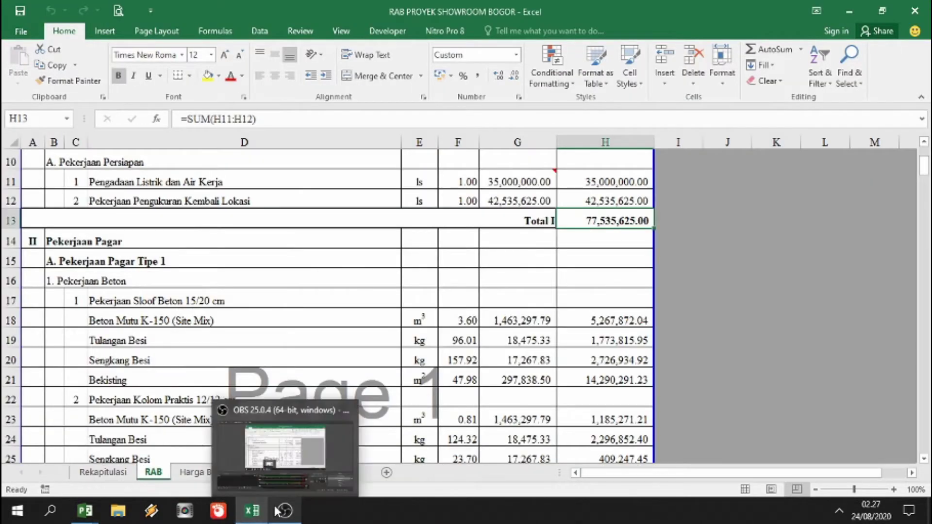
{"action": "mouse_move", "coordinate": [85, 511]}
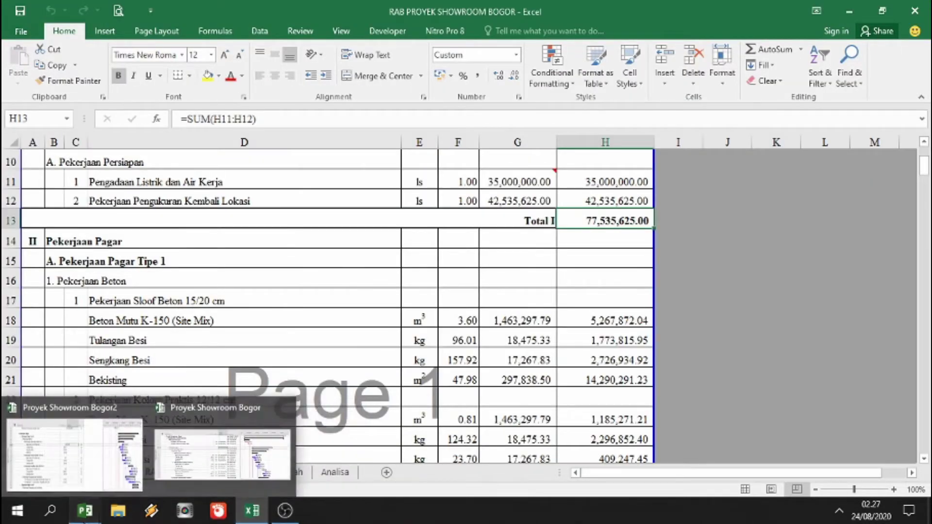
{"action": "left_click", "coordinate": [94, 469]}
{"action": "type", "text": "297"}
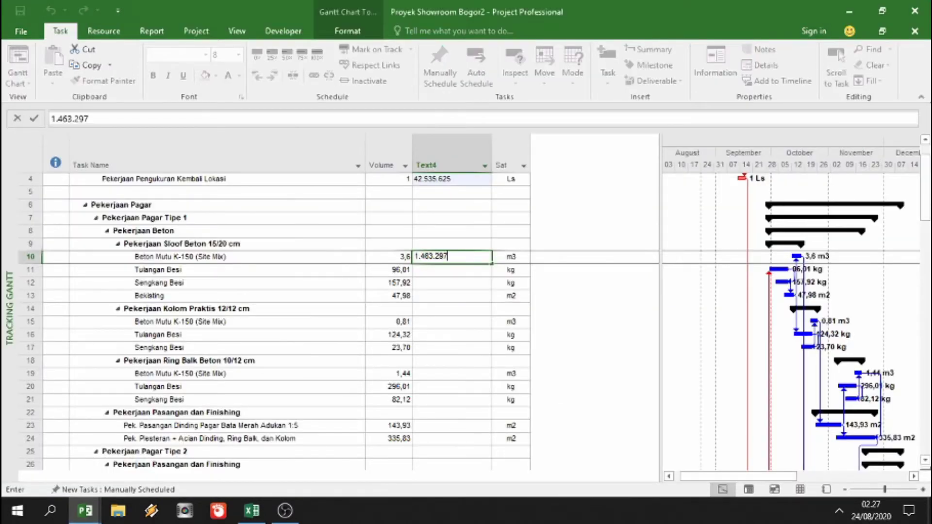
{"action": "left_click", "coordinate": [251, 511]}
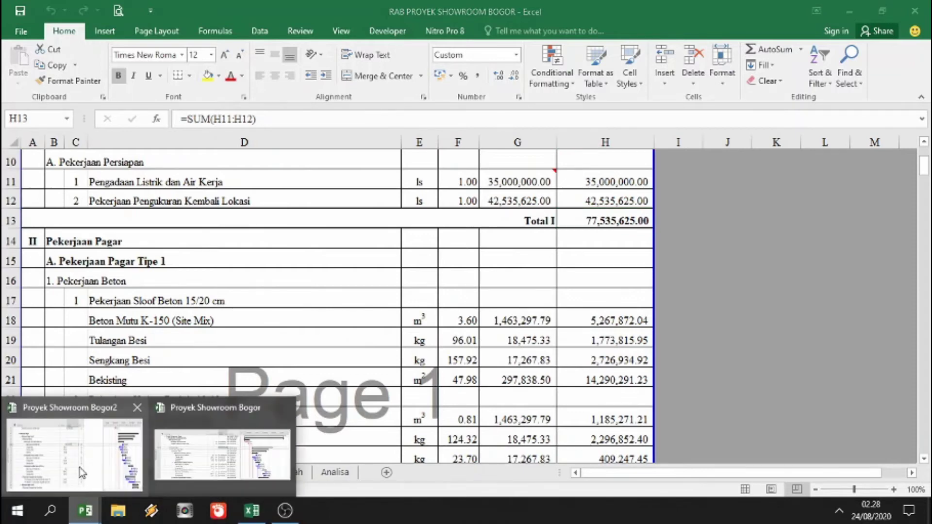
{"action": "left_click", "coordinate": [79, 466]}
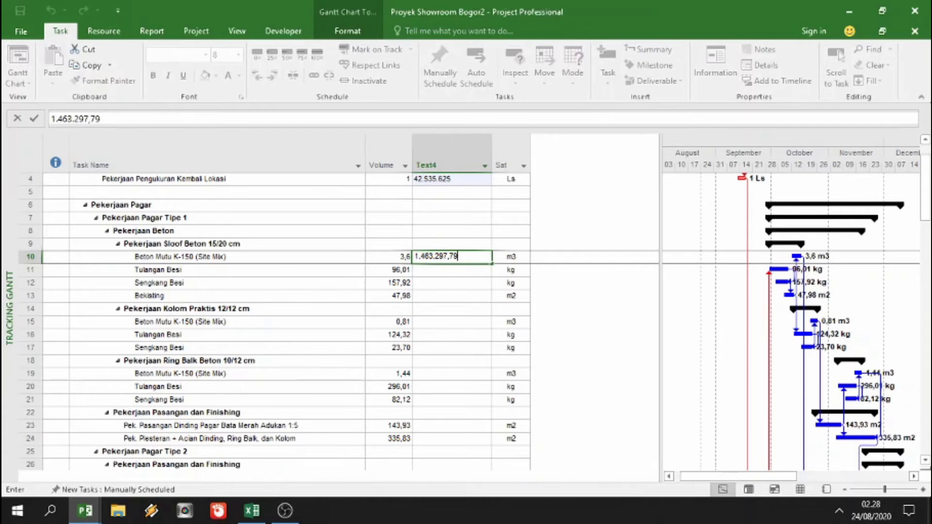
{"action": "key", "text": "Return"}
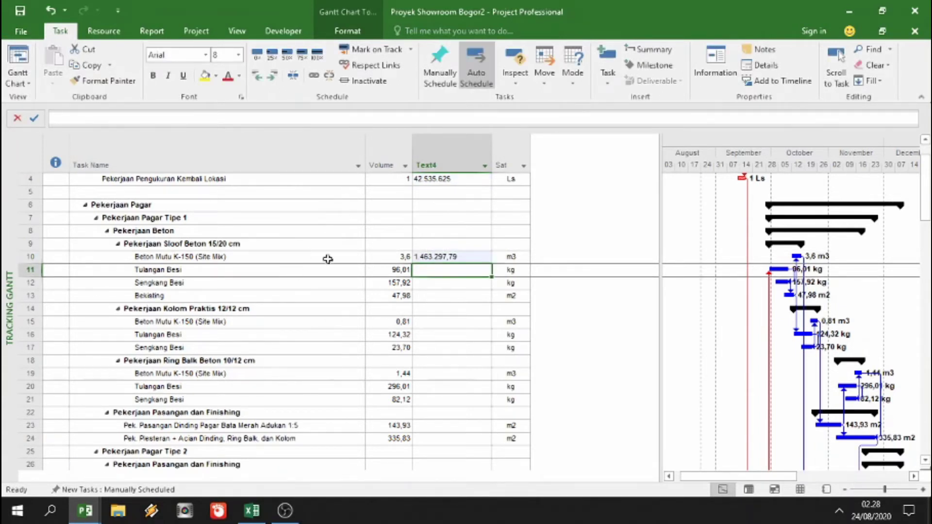
- Enter the RAB unit price 18.475,33 from Excel in the Text4 cell of Tulangan Besi under Pekerjaan Sloof Beton 15/20 cm
{"action": "left_click", "coordinate": [252, 511]}
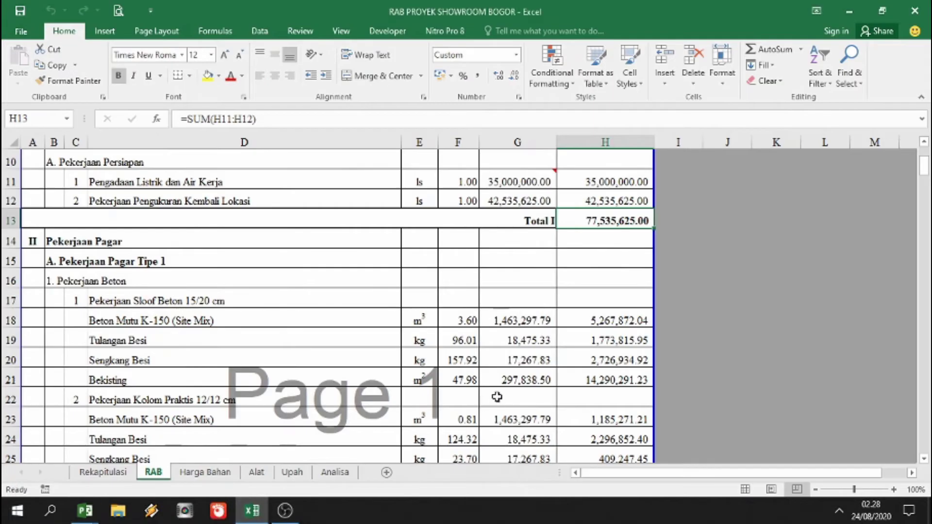
{"action": "mouse_move", "coordinate": [85, 510]}
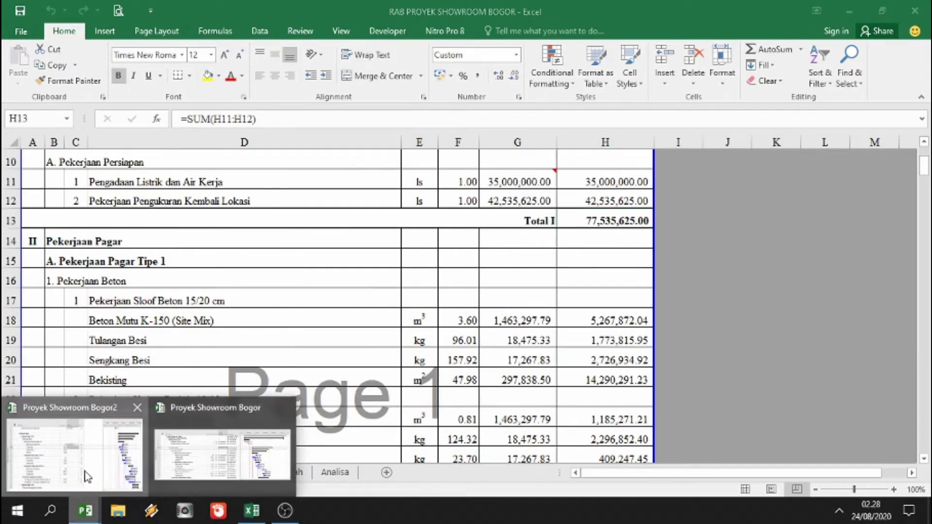
{"action": "left_click", "coordinate": [87, 476]}
{"action": "type", "text": "18.475,"}
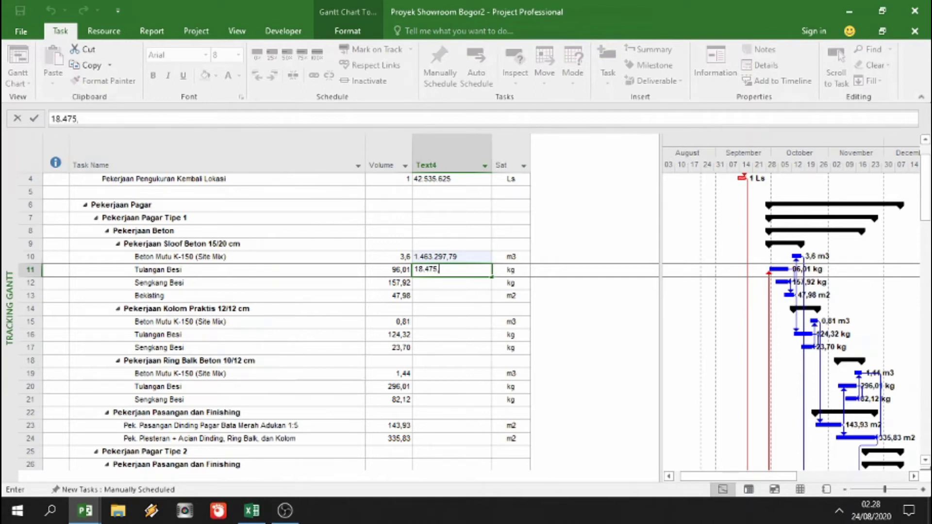
{"action": "left_click", "coordinate": [253, 512]}
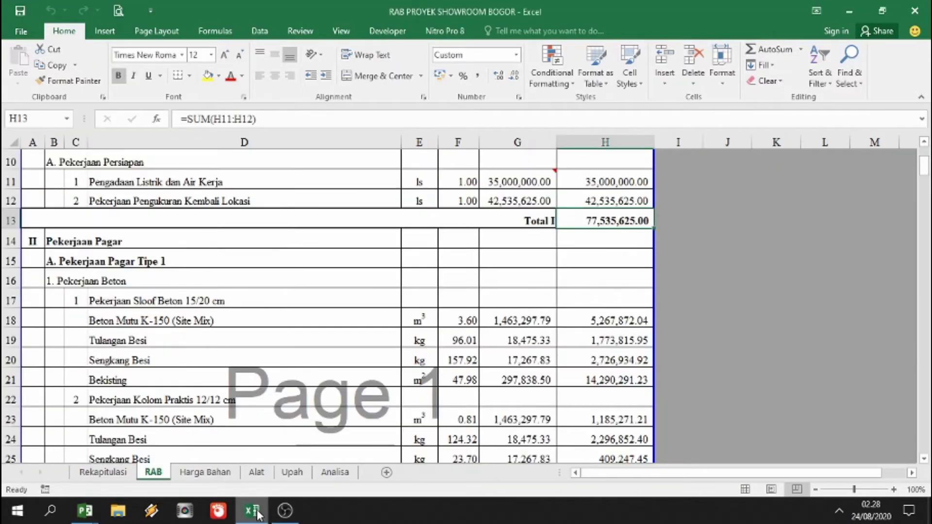
{"action": "mouse_move", "coordinate": [85, 510]}
{"action": "left_click", "coordinate": [81, 478]}
{"action": "type", "text": ".475,"}
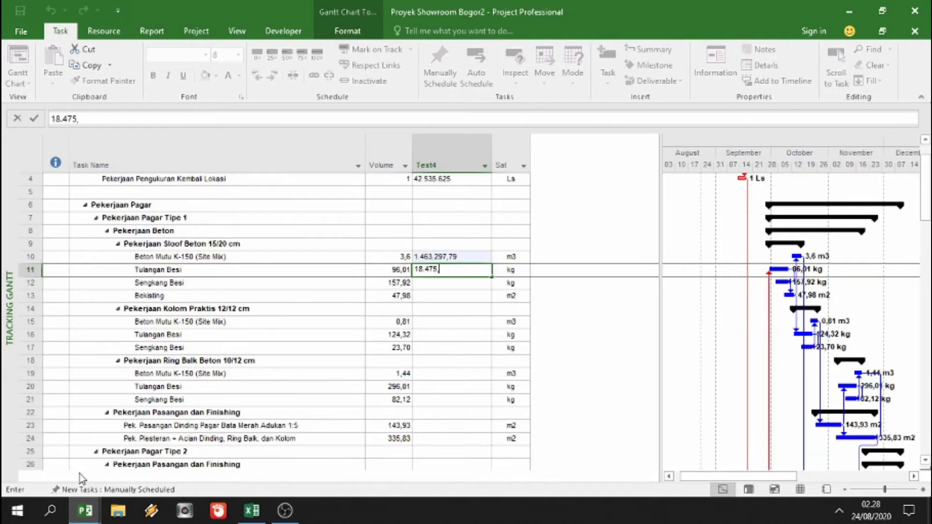
{"action": "type", "text": "33"}
{"action": "left_click", "coordinate": [369, 347]}
- Check the decimals of the Tulangan Besi price in the Excel RAB and complete its Text4 cell in Proyek Showroom Bogor2 as 18.475,33
{"action": "left_click", "coordinate": [252, 511]}
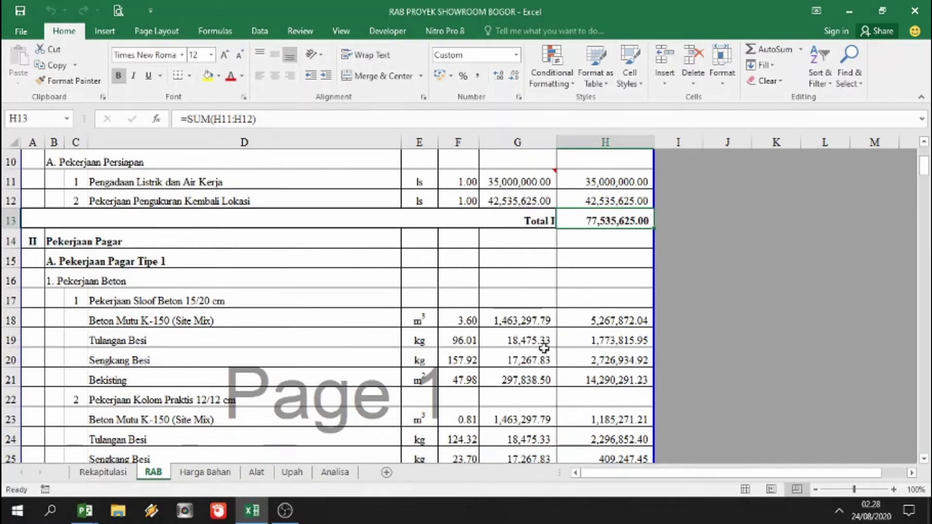
{"action": "mouse_move", "coordinate": [85, 509]}
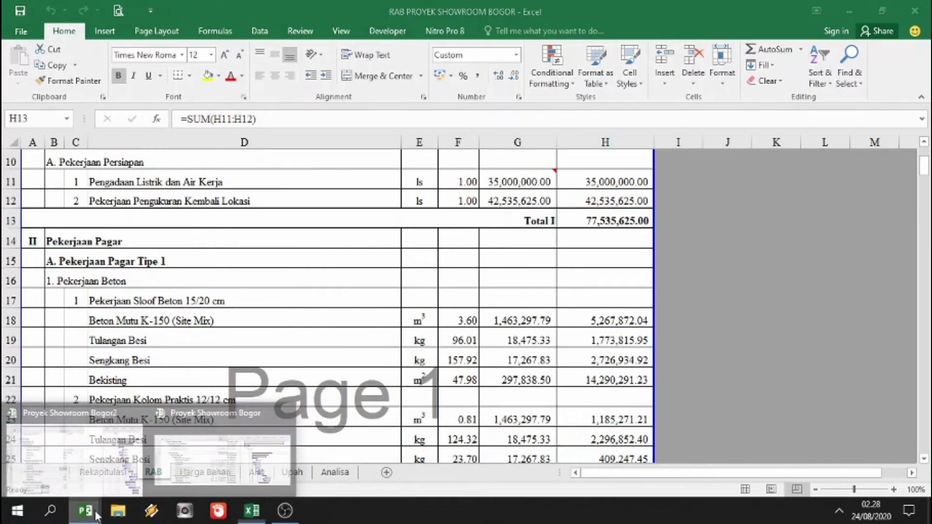
{"action": "left_click", "coordinate": [73, 475]}
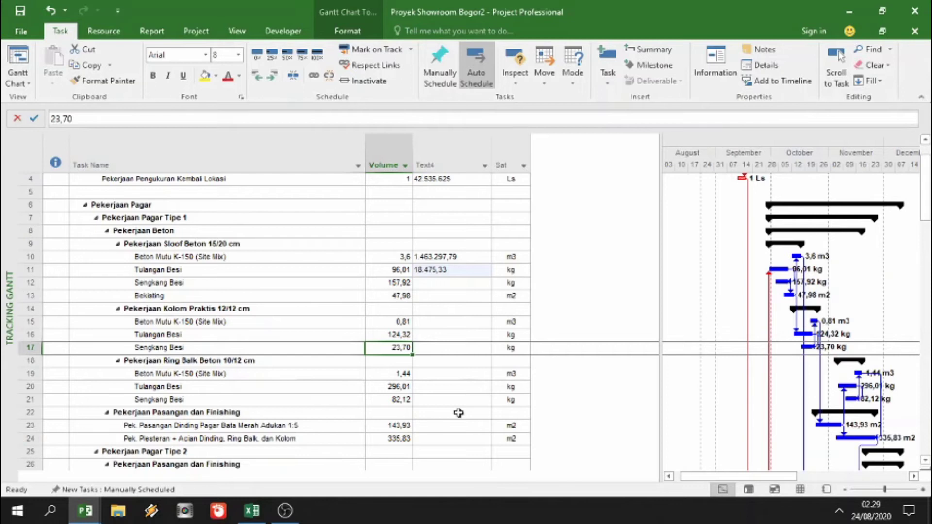
- Enter the RAB unit price 17.267,83 from Excel in the Text4 cell of Sengkang Besi under Pekerjaan Sloof Beton 15/20 cm
{"action": "left_click", "coordinate": [439, 285]}
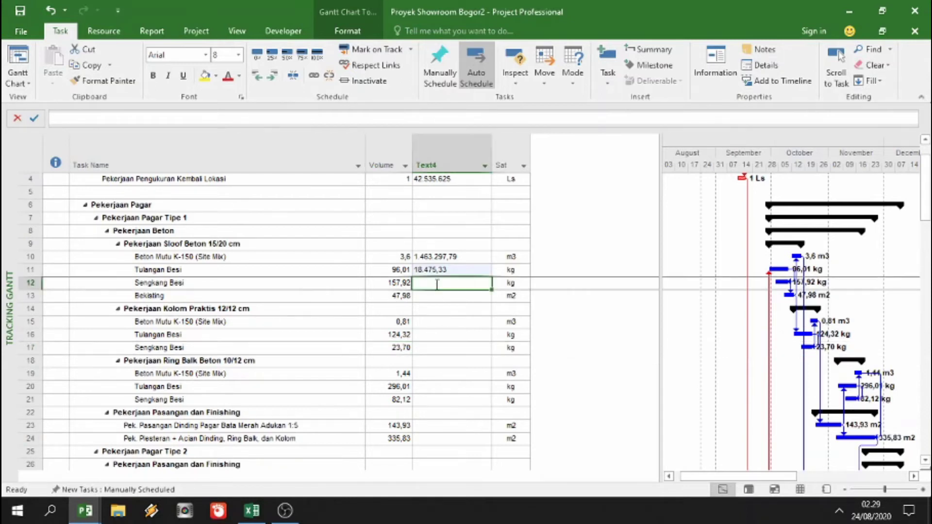
{"action": "left_click", "coordinate": [252, 510]}
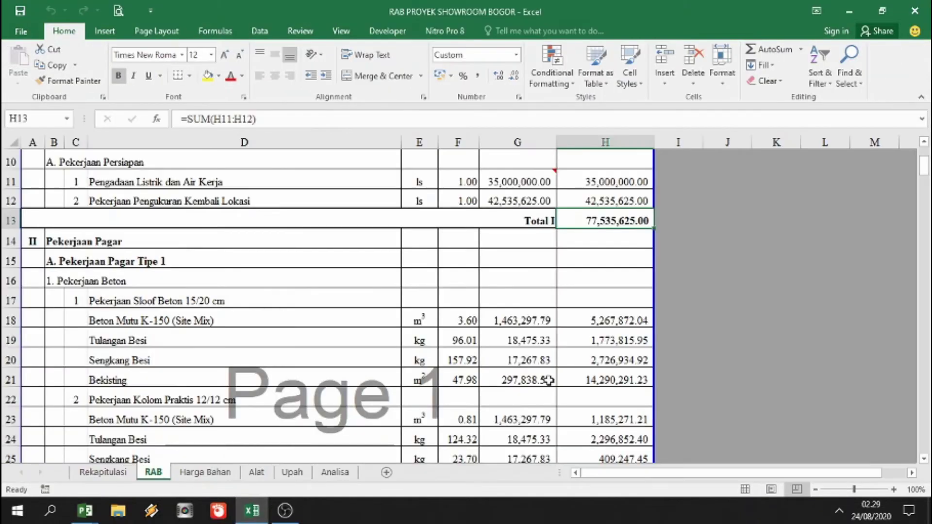
{"action": "mouse_move", "coordinate": [85, 511]}
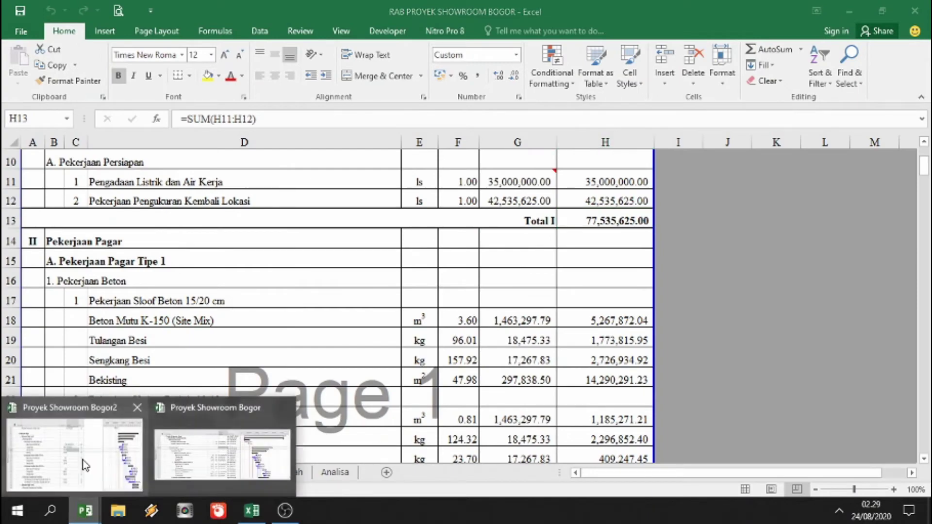
{"action": "left_click", "coordinate": [86, 458]}
{"action": "type", "text": "17.267,"}
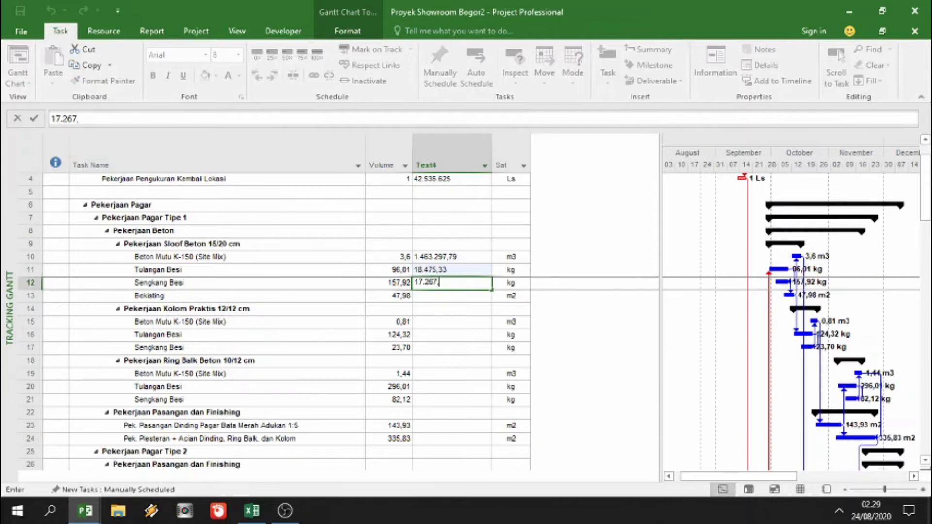
{"action": "left_click", "coordinate": [252, 516]}
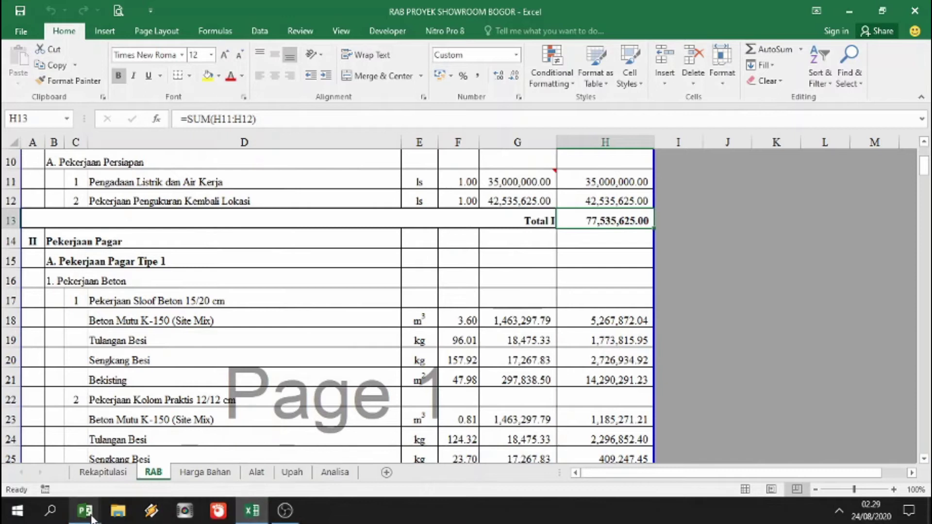
{"action": "mouse_move", "coordinate": [85, 511]}
{"action": "left_click", "coordinate": [84, 482]}
{"action": "type", "text": "83"}
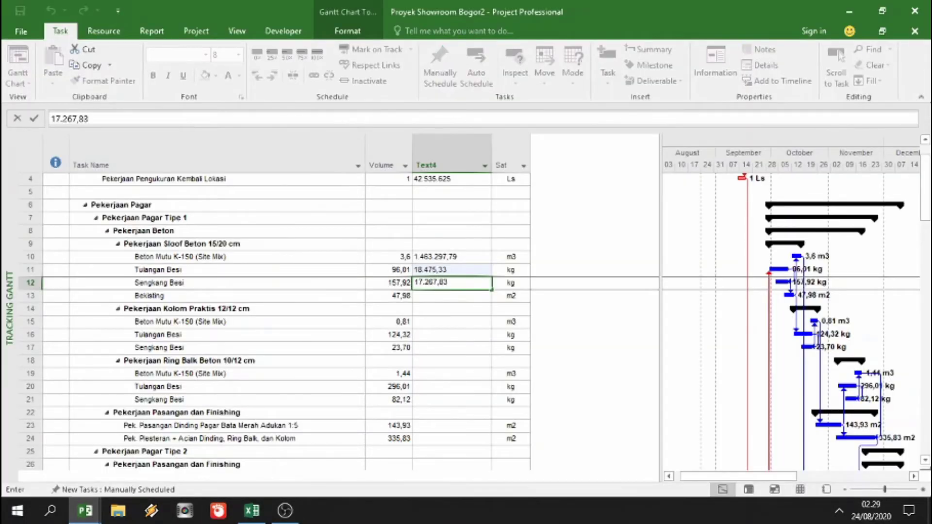
{"action": "key", "text": "Return"}
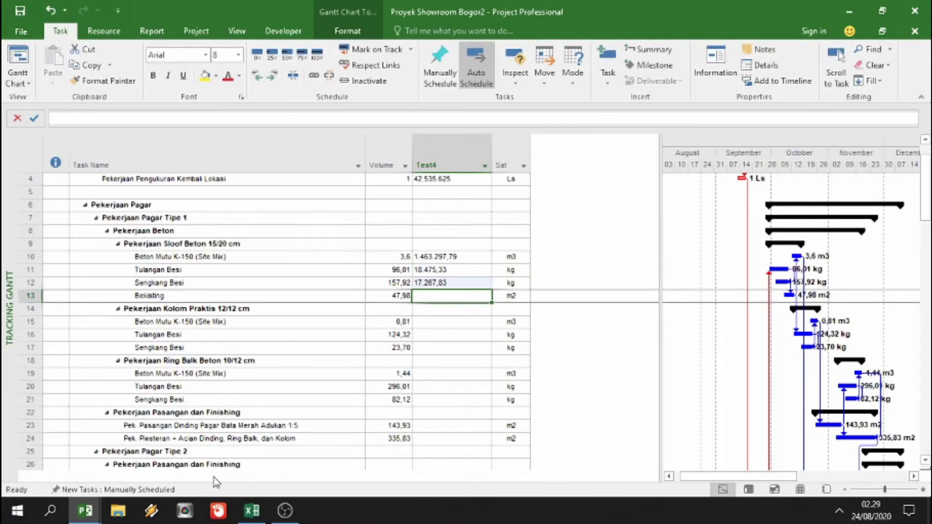
- Enter the RAB unit price 297.838,50 from Excel in the Text4 cell of Bekisting under Pekerjaan Sloof Beton 15/20 cm
{"action": "left_click", "coordinate": [257, 510]}
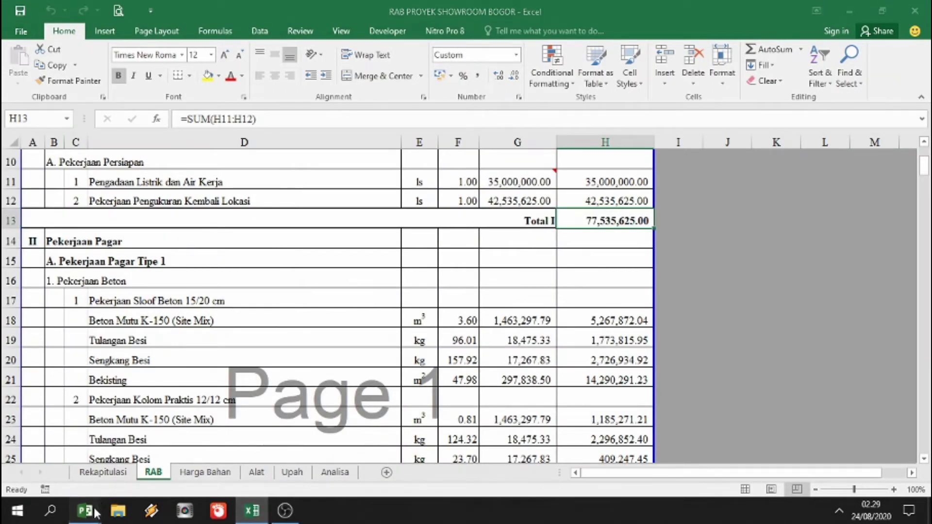
{"action": "left_click", "coordinate": [89, 477]}
{"action": "type", "text": "2"}
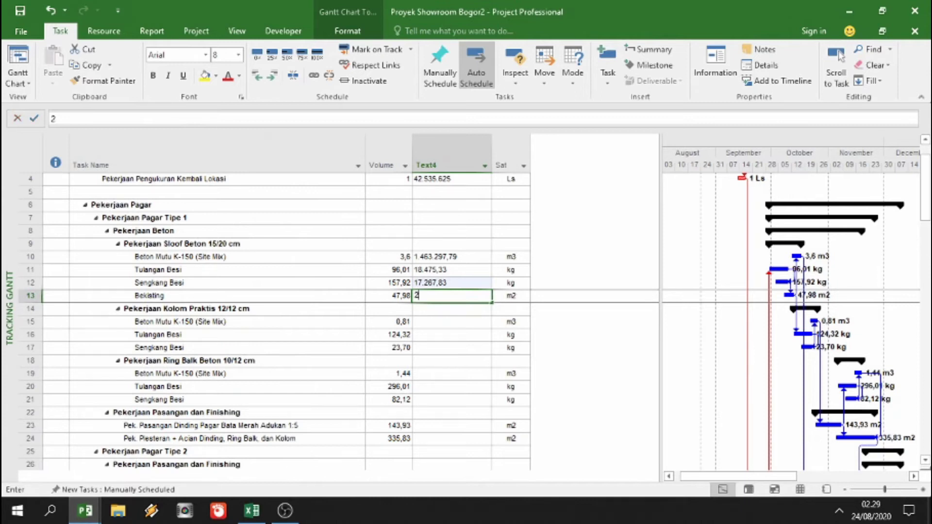
{"action": "type", "text": "97."}
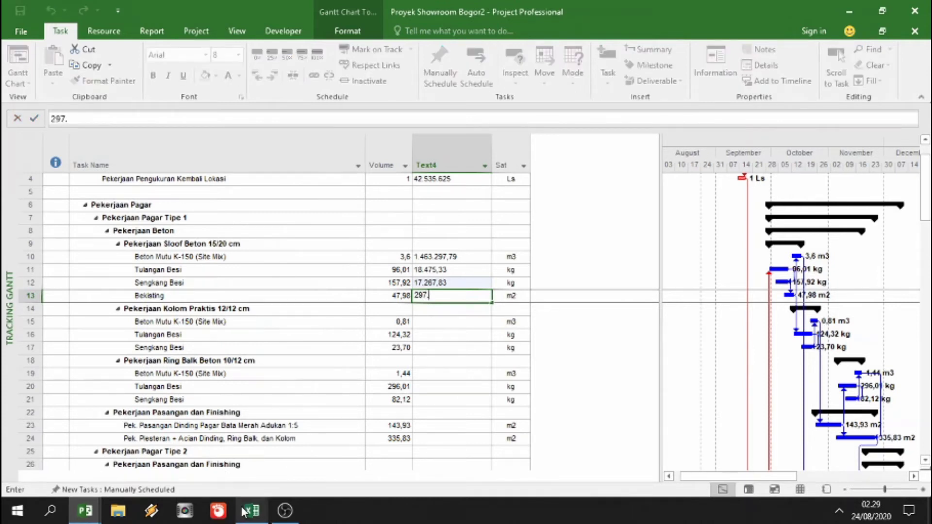
{"action": "left_click", "coordinate": [251, 511]}
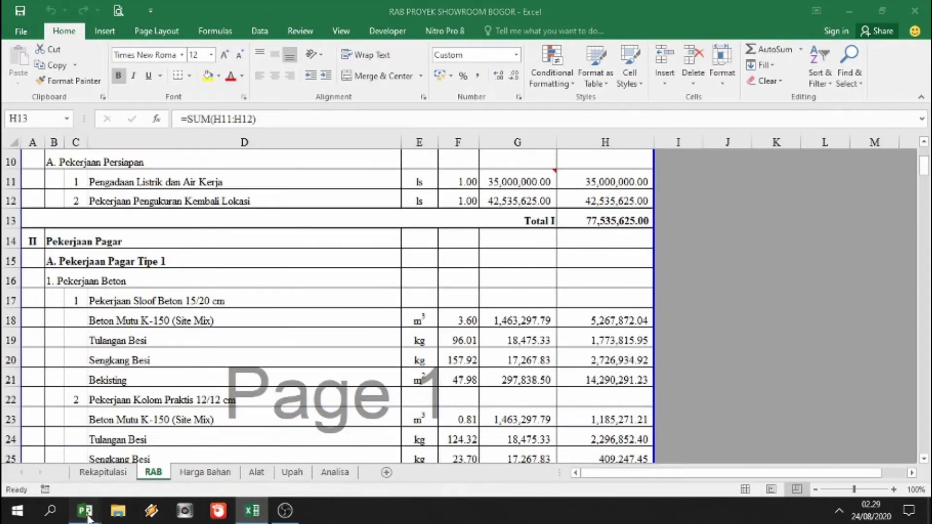
{"action": "mouse_move", "coordinate": [85, 509]}
{"action": "left_click", "coordinate": [87, 479]}
{"action": "type", "text": "838,"}
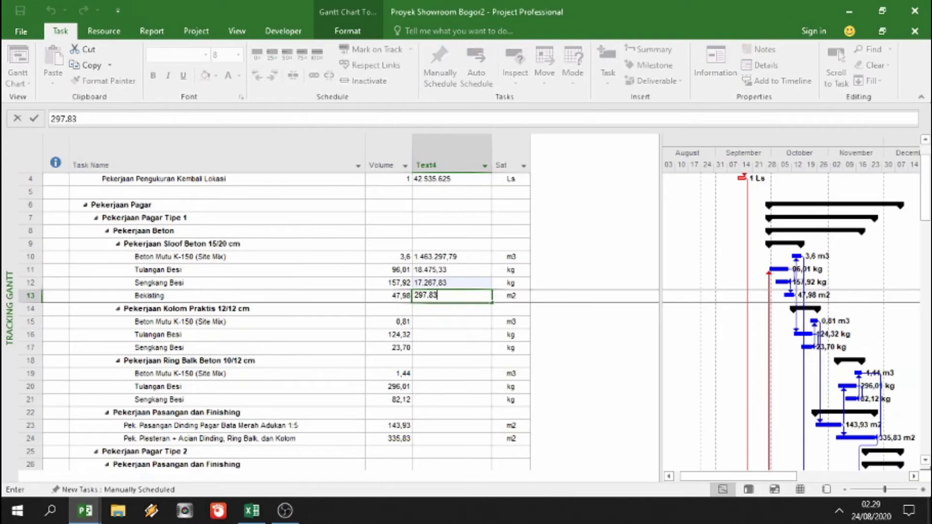
{"action": "left_click", "coordinate": [259, 519]}
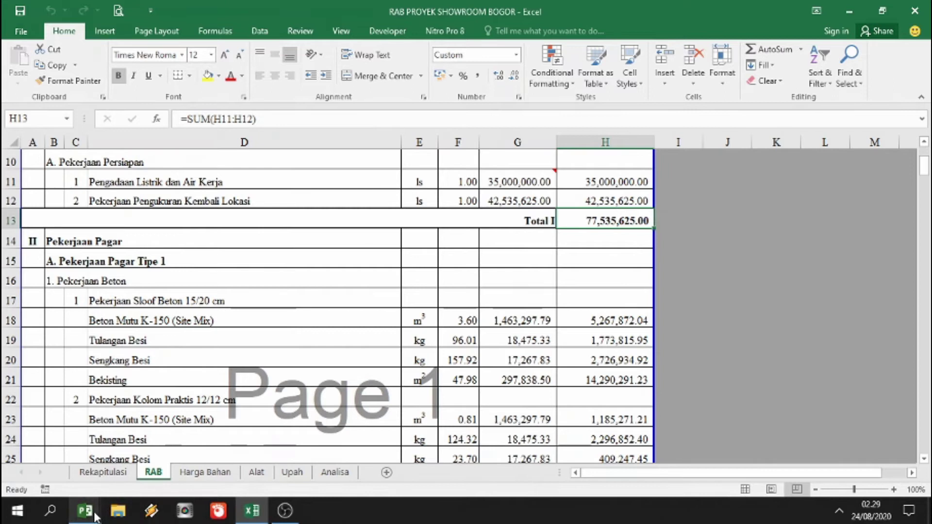
{"action": "mouse_move", "coordinate": [84, 510]}
{"action": "left_click", "coordinate": [85, 459]}
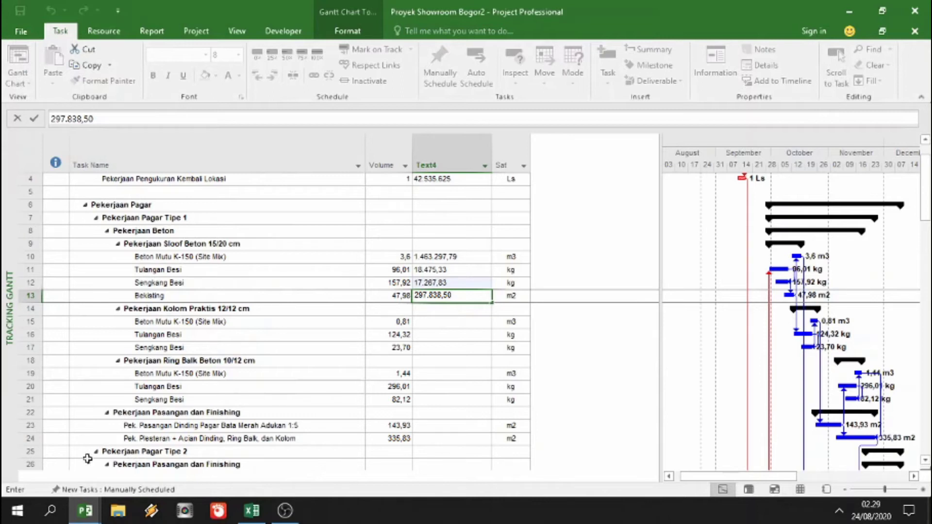
{"action": "left_click", "coordinate": [323, 267]}
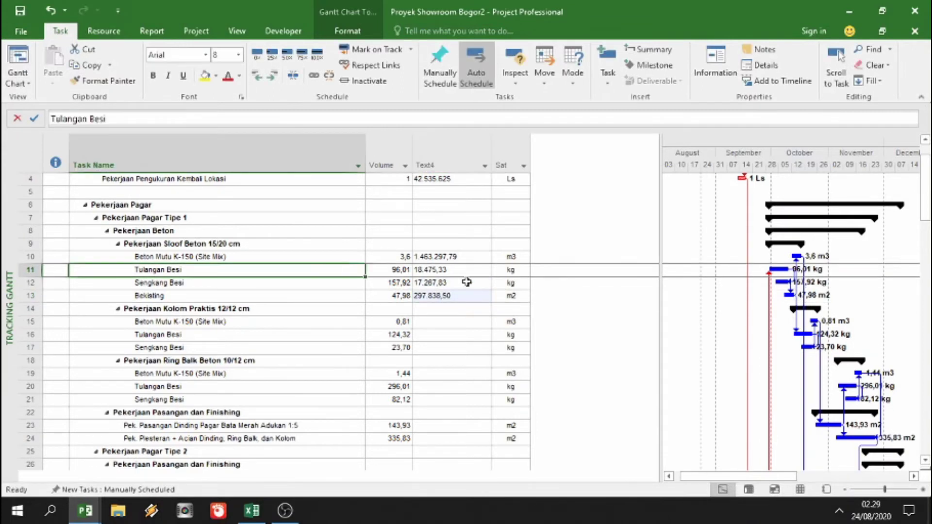
- Review the Text4 cells of the detail and summary tasks and compare them with the RAB sheet in Excel
{"action": "scroll", "coordinate": [466, 282], "scroll_direction": "up", "scroll_amount": 1}
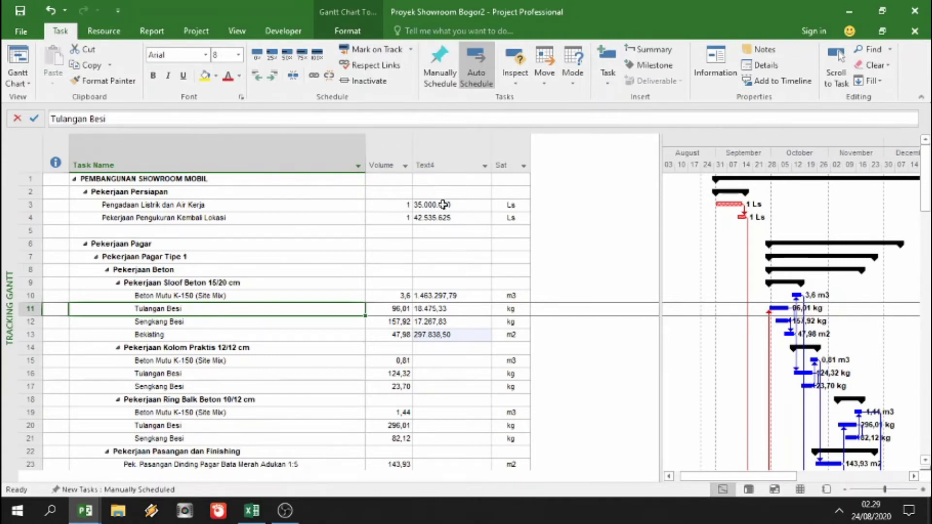
{"action": "left_click_drag", "start_coordinate": [443, 204], "coordinate": [427, 286]}
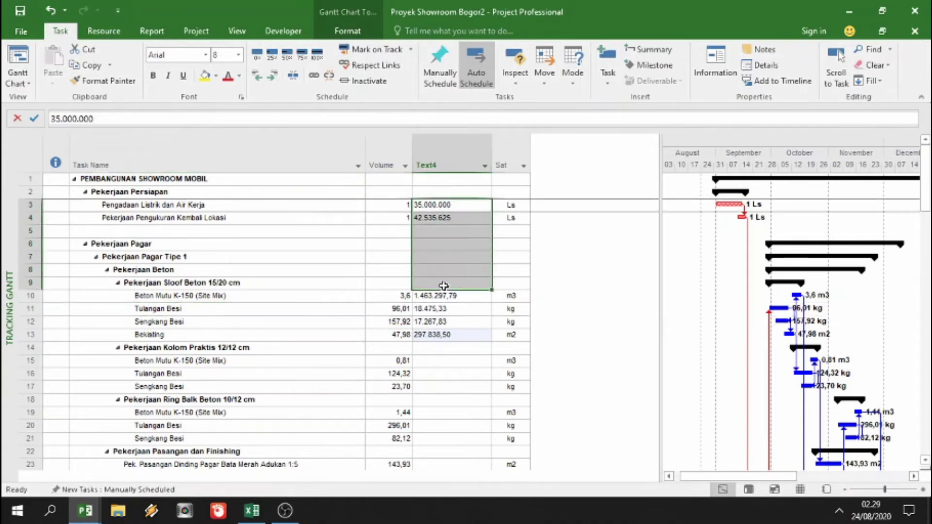
{"action": "scroll", "coordinate": [426, 402], "scroll_direction": "down", "scroll_amount": 12}
{"action": "scroll", "coordinate": [427, 398], "scroll_direction": "down", "scroll_amount": 7}
{"action": "scroll", "coordinate": [427, 396], "scroll_direction": "up", "scroll_amount": 19}
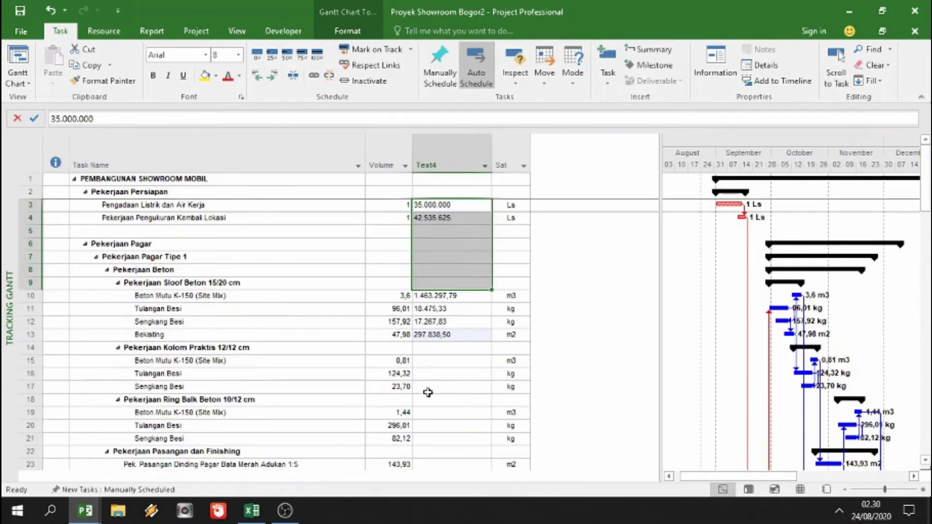
{"action": "left_click", "coordinate": [446, 306]}
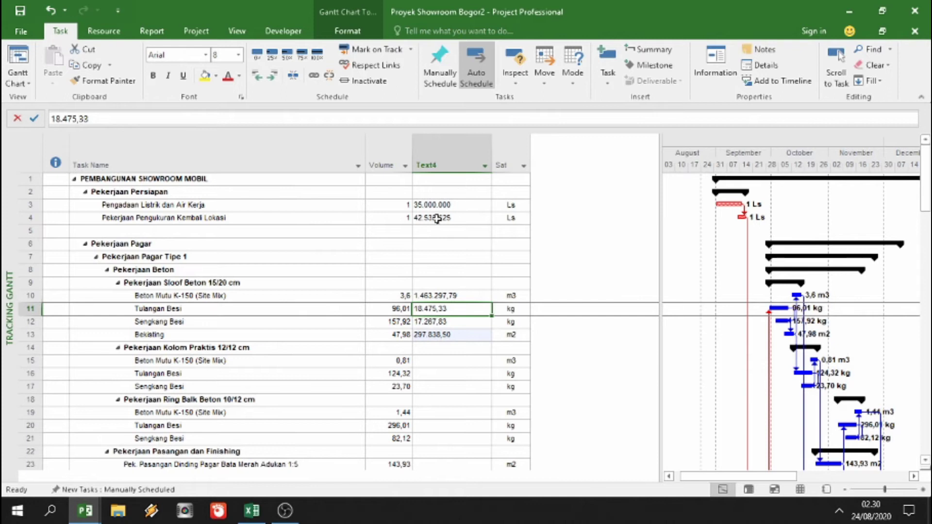
{"action": "left_click", "coordinate": [252, 511]}
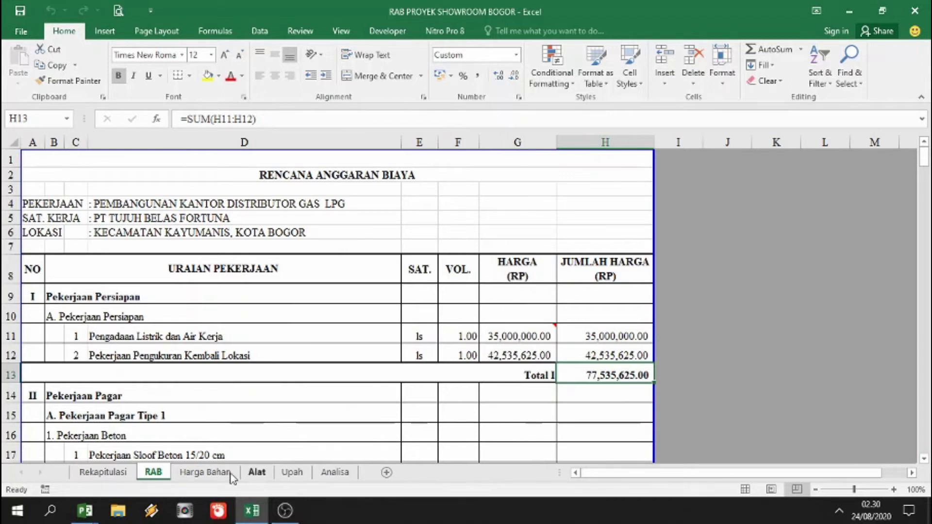
{"action": "left_click", "coordinate": [85, 510]}
{"action": "left_click", "coordinate": [66, 477]}
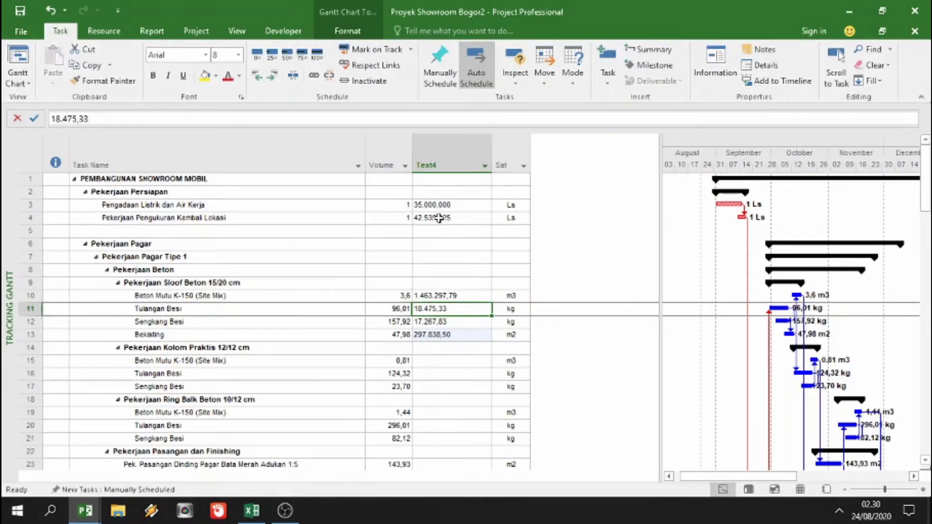
{"action": "left_click", "coordinate": [441, 245]}
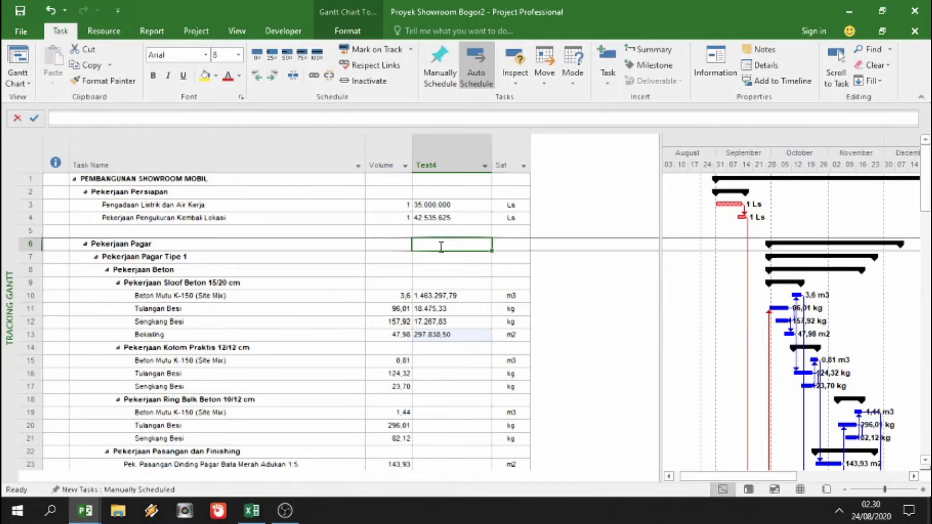
{"action": "left_click", "coordinate": [434, 178]}
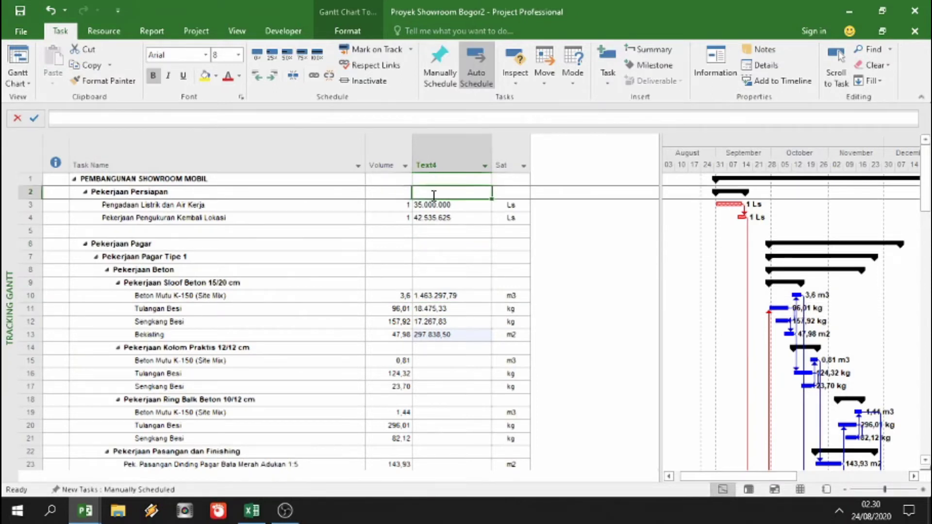
{"action": "left_click", "coordinate": [438, 193]}
- Switch to the Proyek Showroom Bogor project and examine the Harga Total of its summary rows and the Harga Satuan of Pengadaan Listrik dan Air Kerja
{"action": "left_click", "coordinate": [85, 509]}
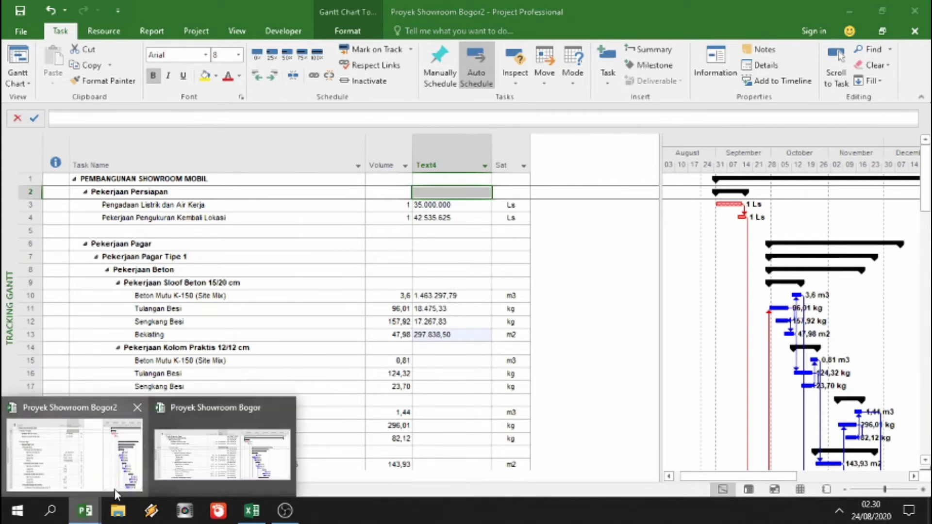
{"action": "left_click", "coordinate": [202, 453]}
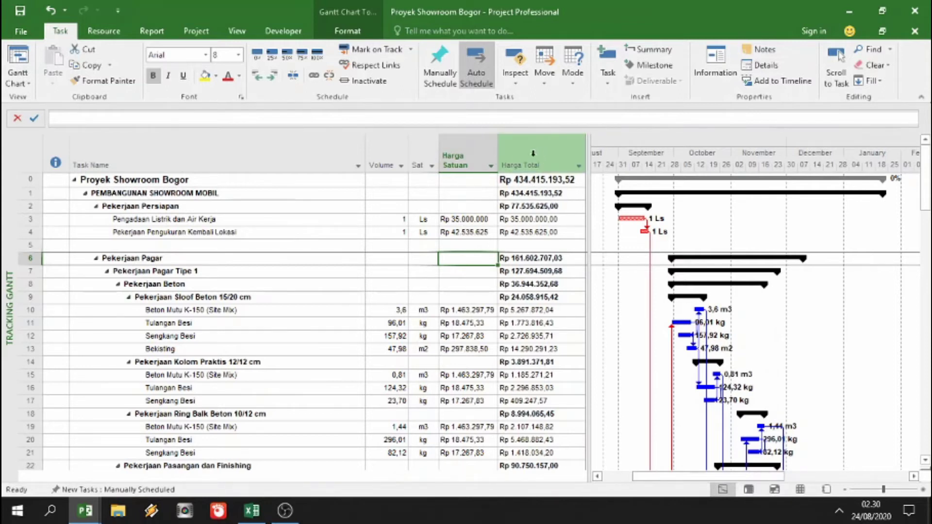
{"action": "left_click", "coordinate": [517, 180]}
{"action": "left_click", "coordinate": [516, 193]}
{"action": "left_click", "coordinate": [519, 207]}
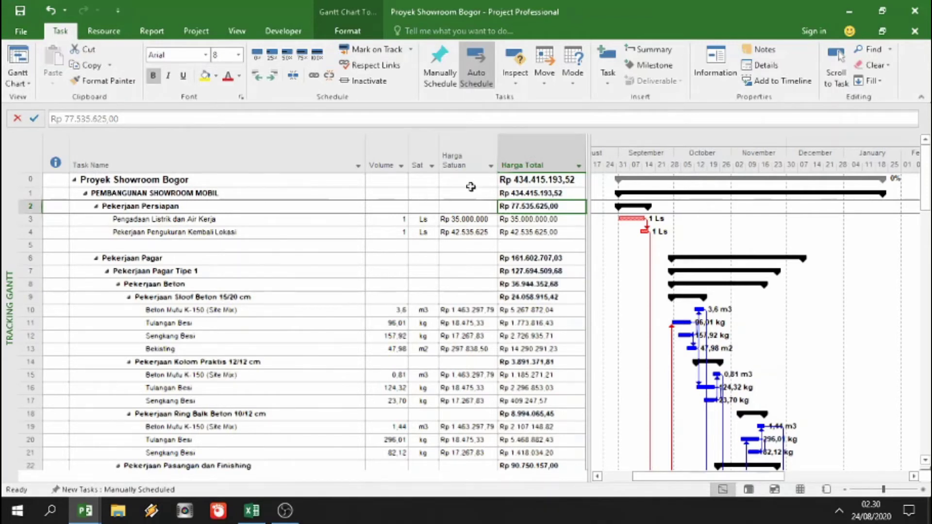
{"action": "left_click", "coordinate": [464, 219]}
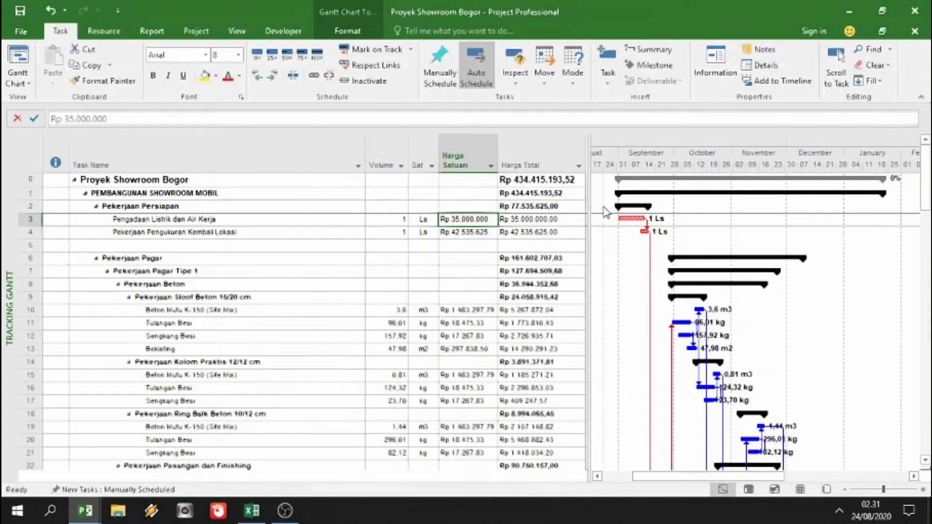
- Return to the Proyek Showroom Bogor2 project and move the Text4 column to directly after the Sat column
{"action": "left_click", "coordinate": [85, 510]}
{"action": "left_click", "coordinate": [89, 462]}
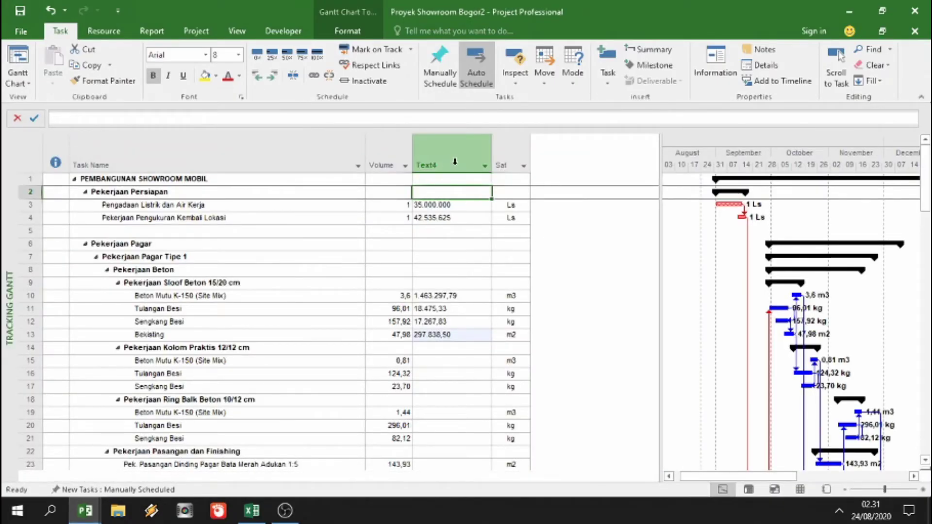
{"action": "left_click", "coordinate": [451, 217]}
{"action": "left_click", "coordinate": [446, 155]}
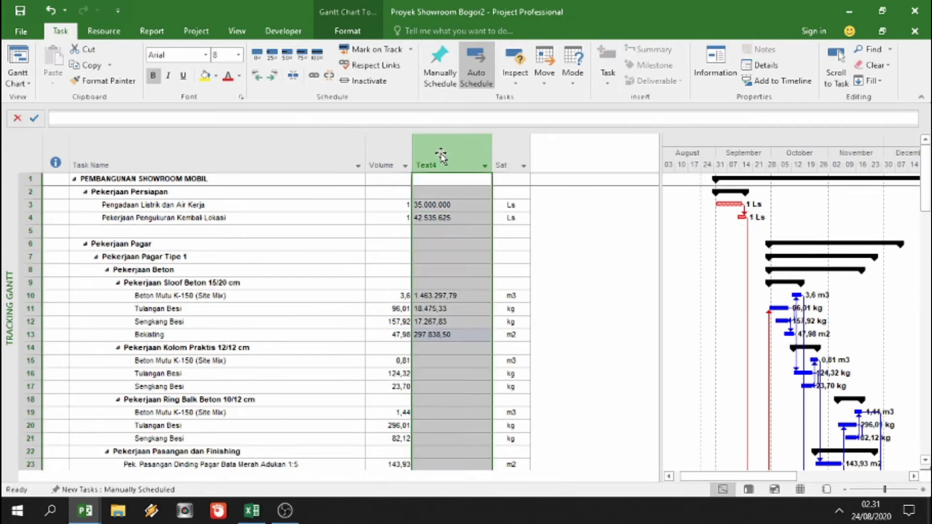
{"action": "left_click_drag", "start_coordinate": [555, 156], "coordinate": [553, 156]}
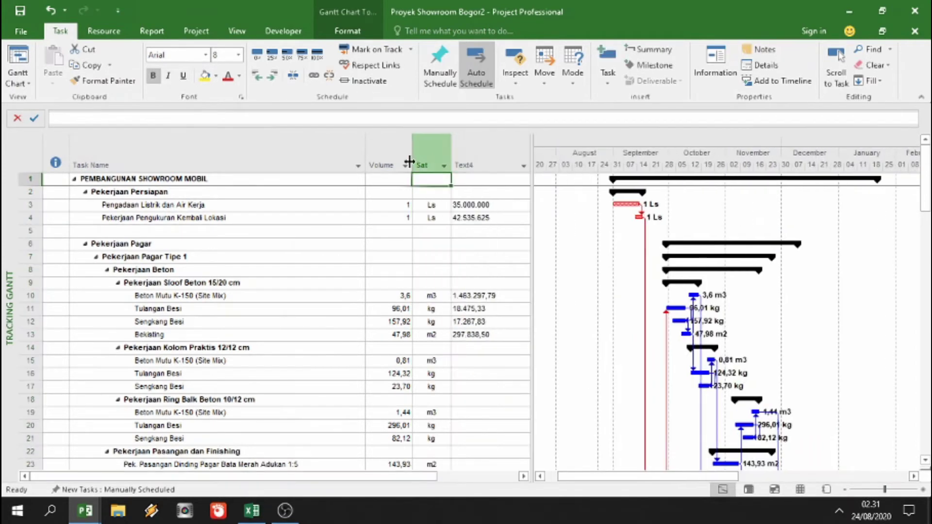
- Rename the Text4 column to Harga Satuan Tanpa Mata Uang
{"action": "left_click_drag", "start_coordinate": [531, 204], "coordinate": [718, 181]}
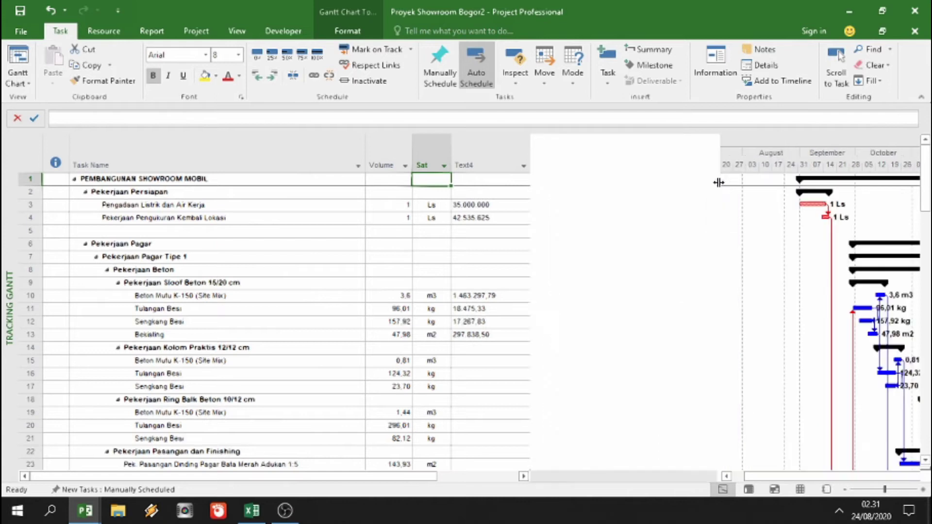
{"action": "double_click", "coordinate": [479, 156]}
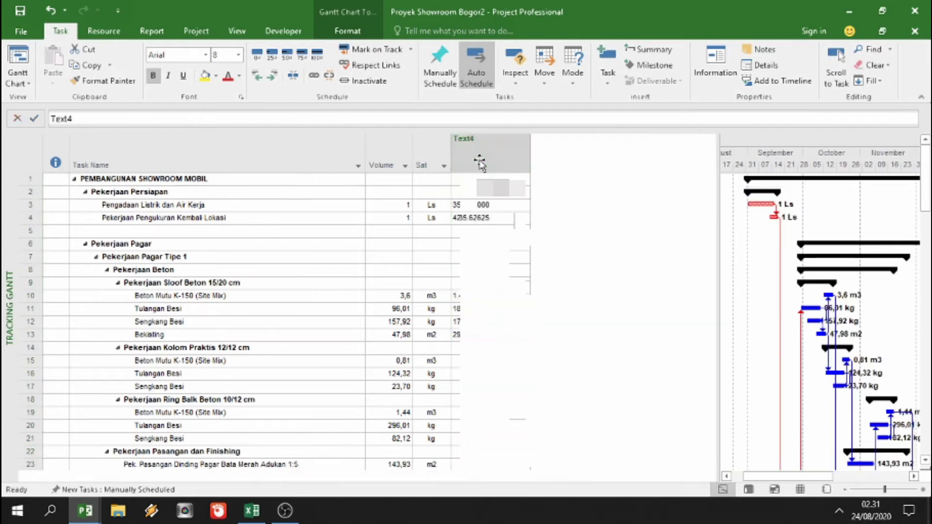
{"action": "type", "text": "Harga Satuan Tanp"}
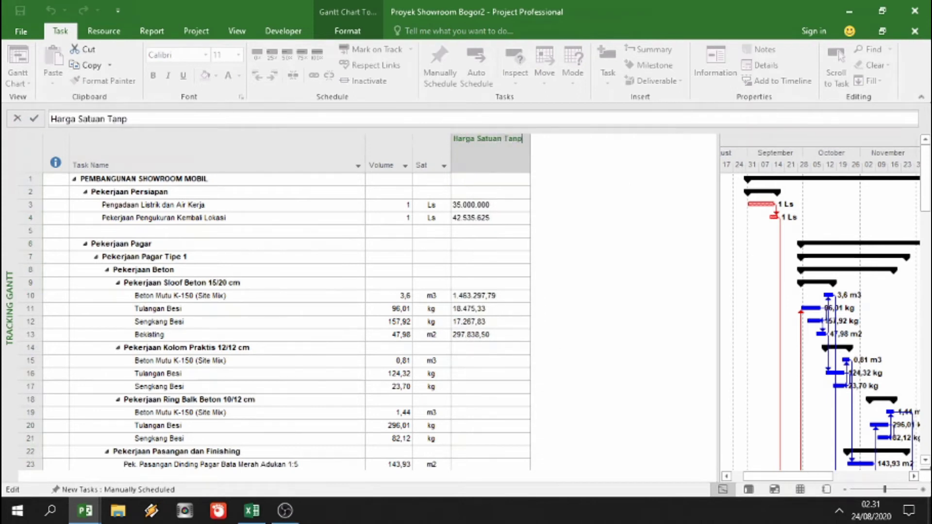
{"action": "type", "text": "a Mata Uang"}
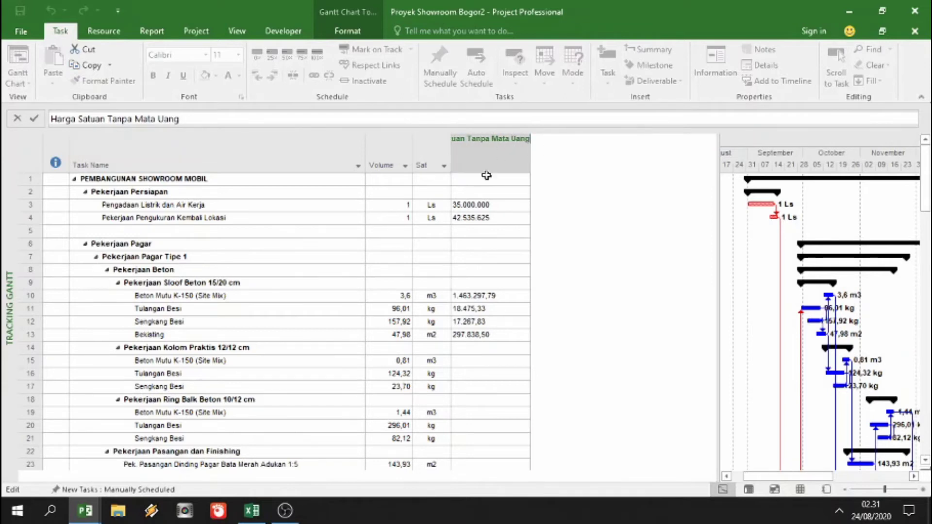
{"action": "left_click", "coordinate": [431, 205]}
- Insert a Text5 column and place it directly after the Harga Satuan Tanpa Mata Uang column
{"action": "left_click_drag", "start_coordinate": [531, 182], "coordinate": [727, 185]}
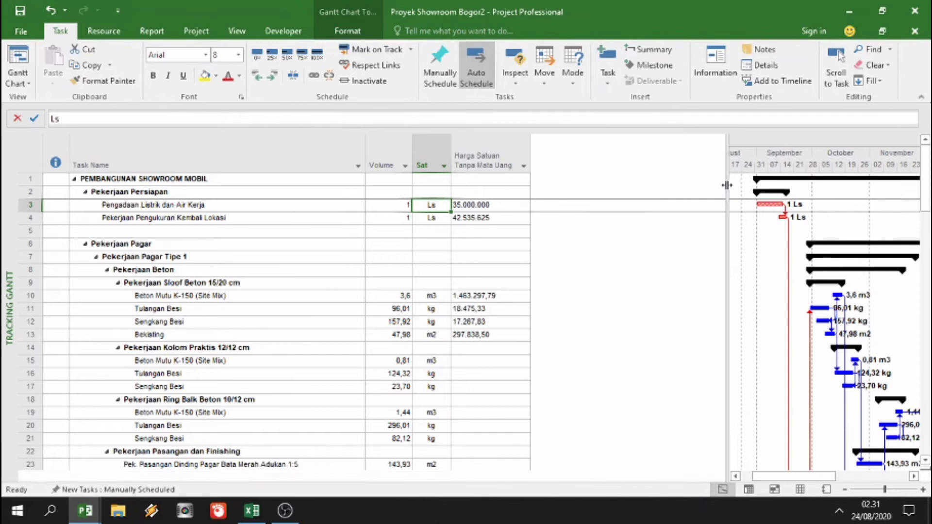
{"action": "right_click", "coordinate": [508, 145]}
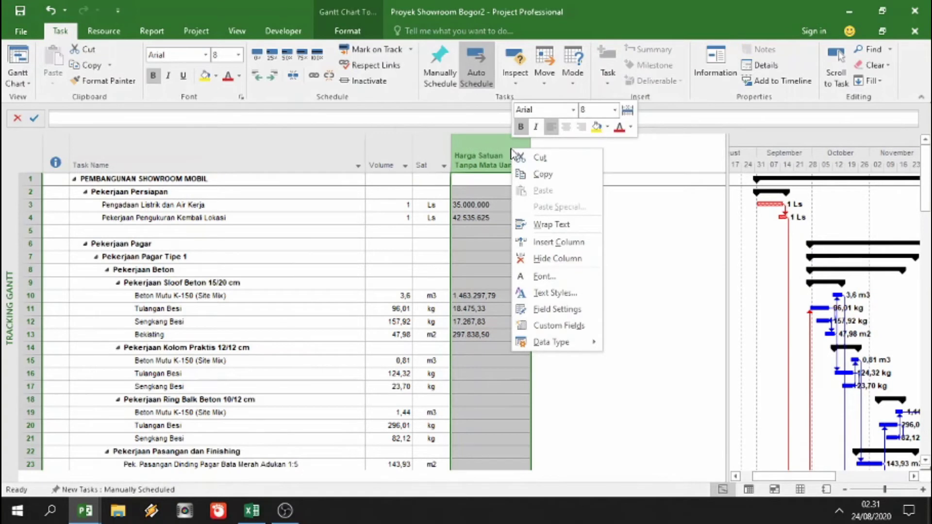
{"action": "left_click", "coordinate": [541, 248]}
{"action": "type", "text": "te"}
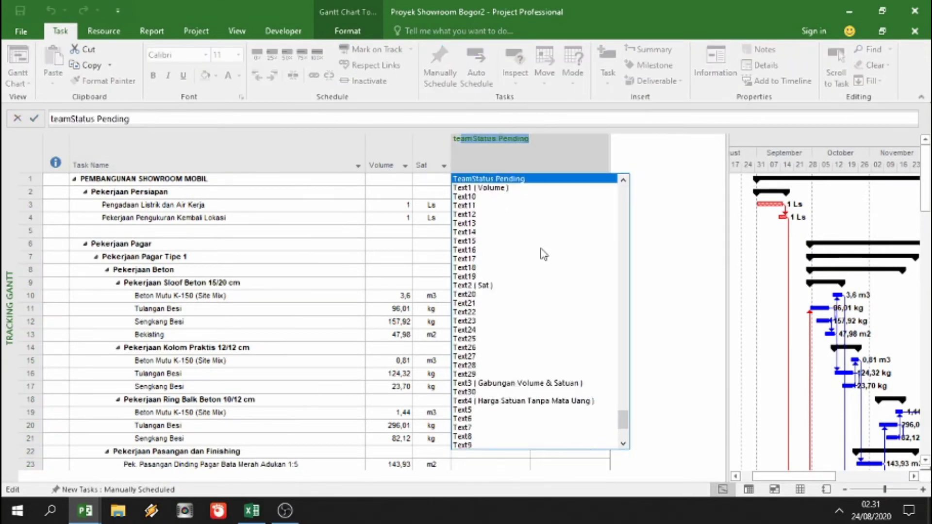
{"action": "type", "text": "xt1 ( Volume"}
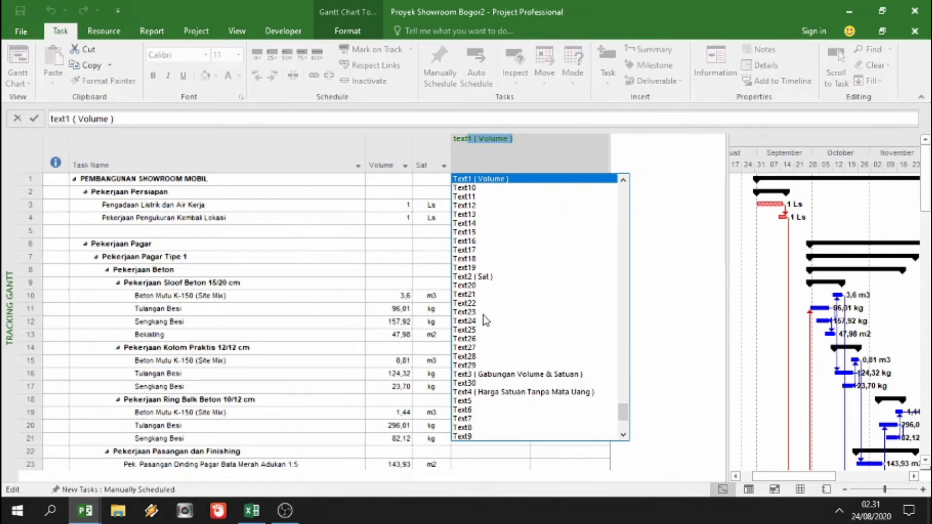
{"action": "left_click", "coordinate": [470, 401]}
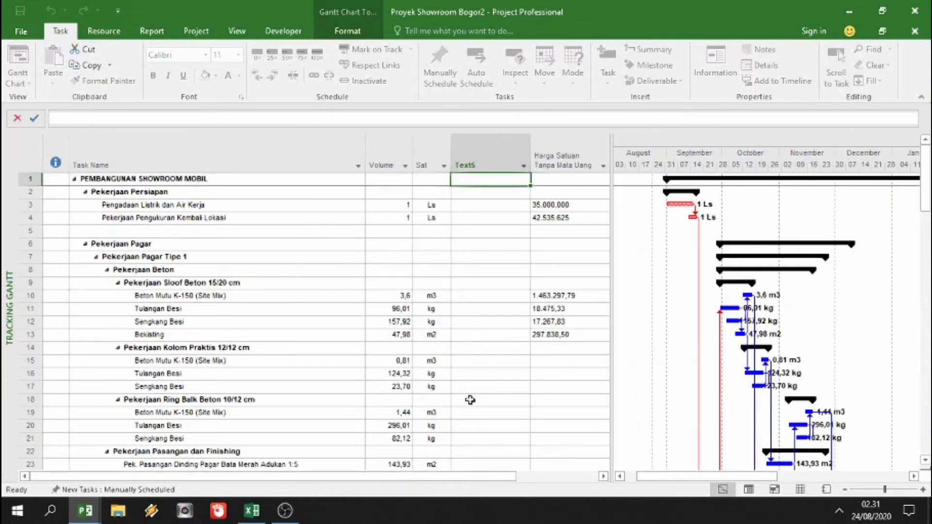
{"action": "left_click", "coordinate": [490, 161]}
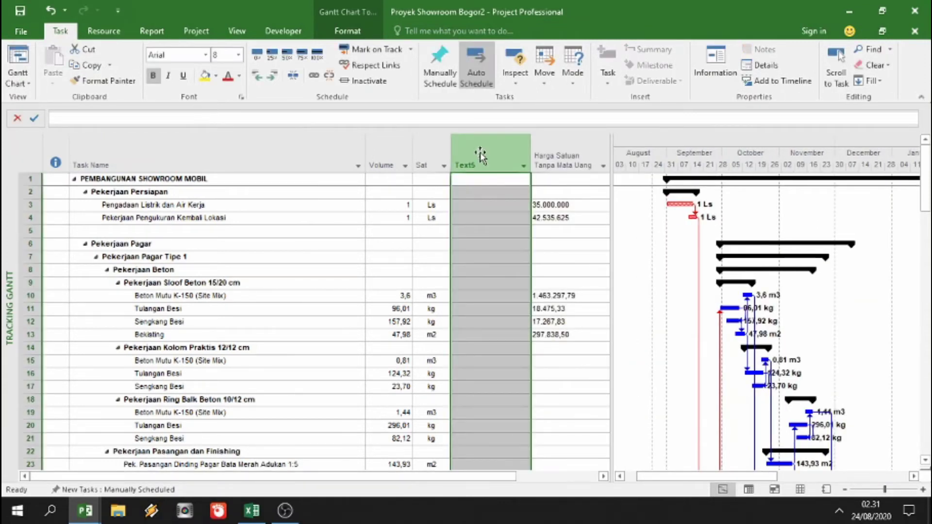
{"action": "left_click_drag", "start_coordinate": [611, 194], "coordinate": [762, 193]}
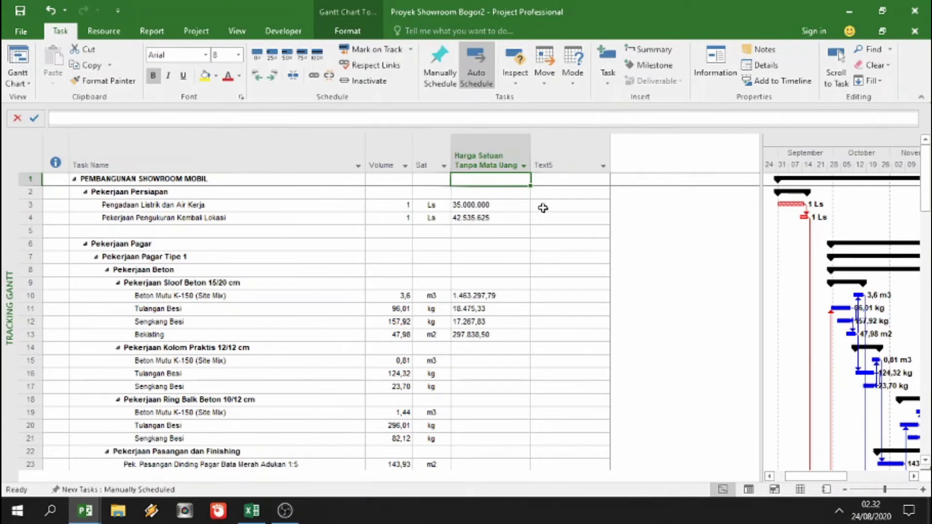
- Rename the Text5 column to Harga Satuan
{"action": "double_click", "coordinate": [559, 145]}
{"action": "type", "text": "Har"}
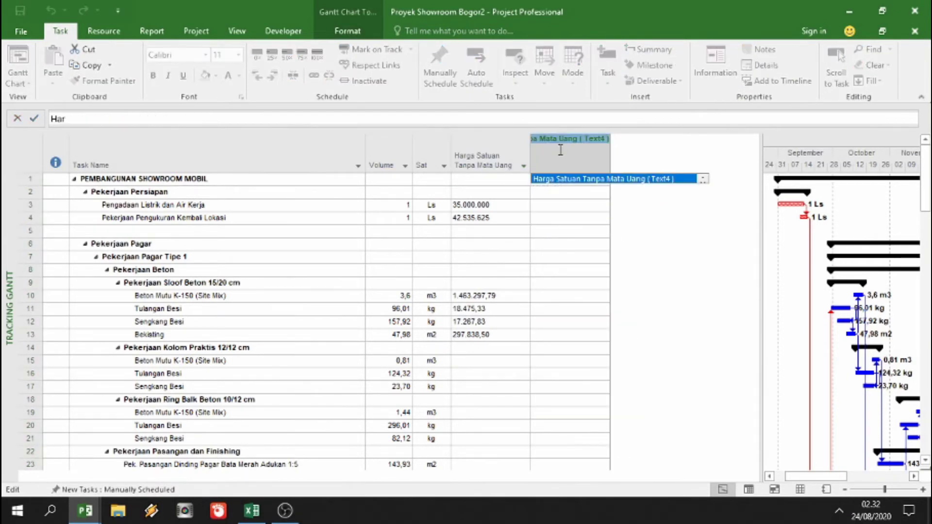
{"action": "type", "text": "ga Satuan"}
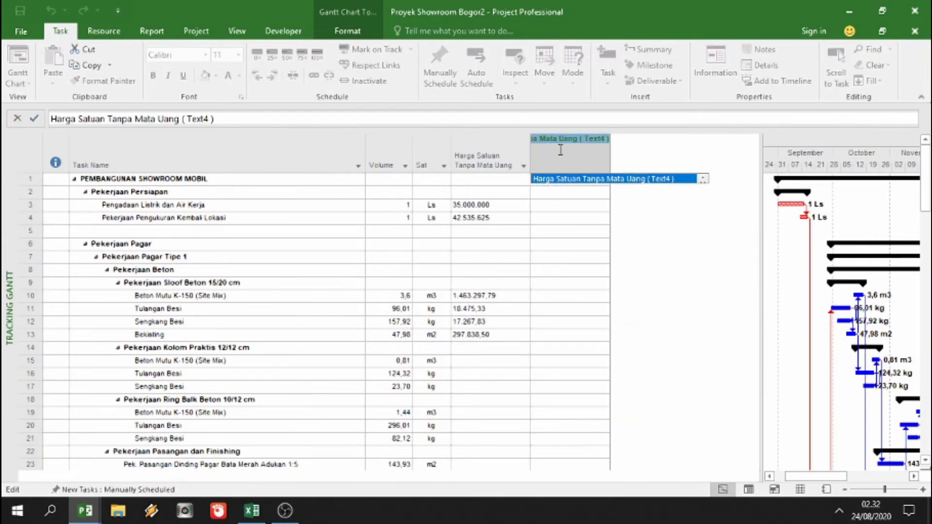
{"action": "key", "text": "Return"}
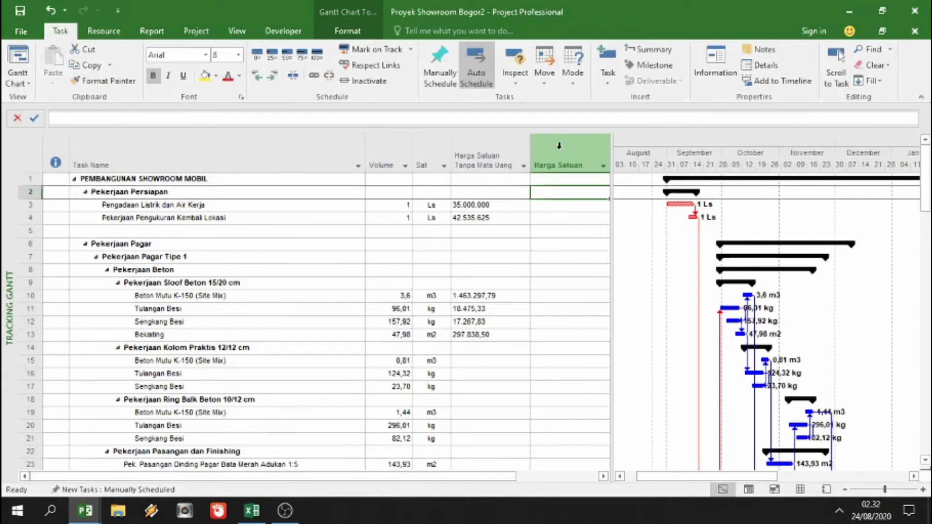
{"action": "left_click_drag", "start_coordinate": [609, 204], "coordinate": [701, 206]}
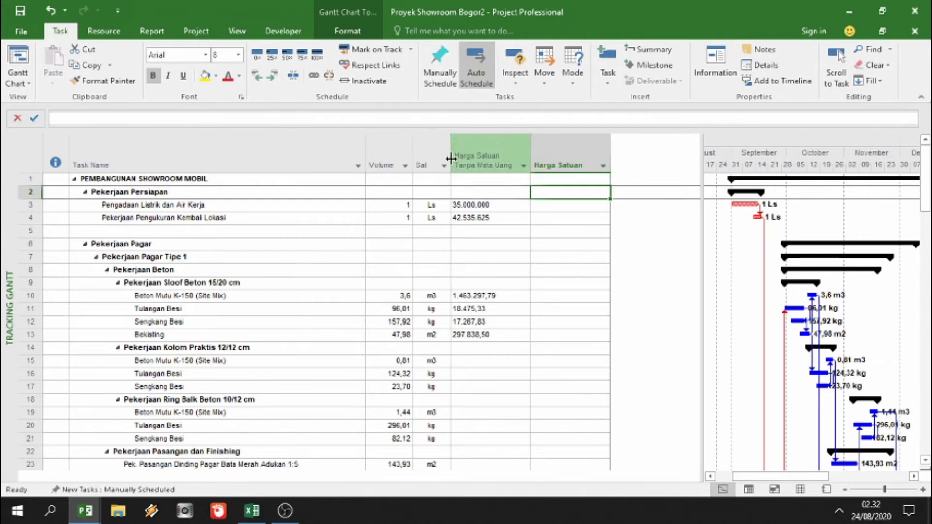
- Set the Harga Satuan (Text5) custom field to be calculated by a formula, accepting replacement of its existing data
{"action": "left_click", "coordinate": [549, 204]}
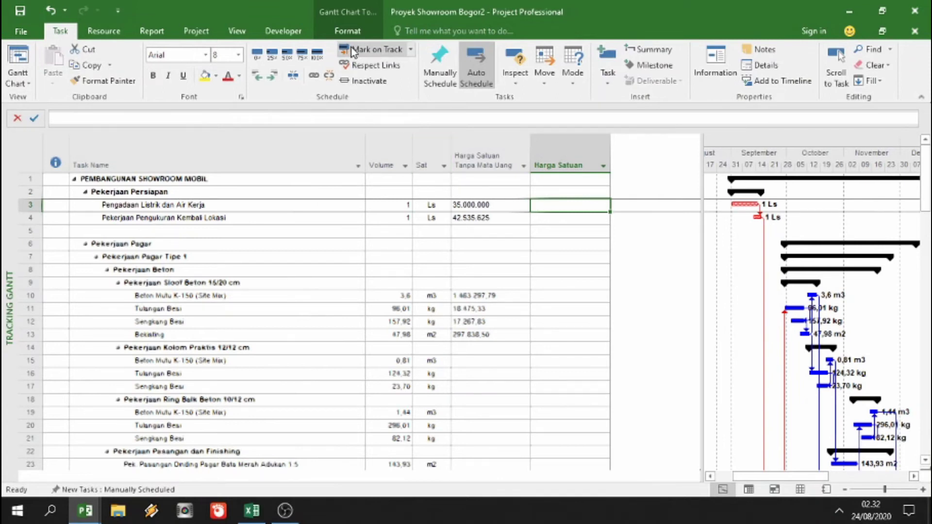
{"action": "left_click", "coordinate": [348, 31]}
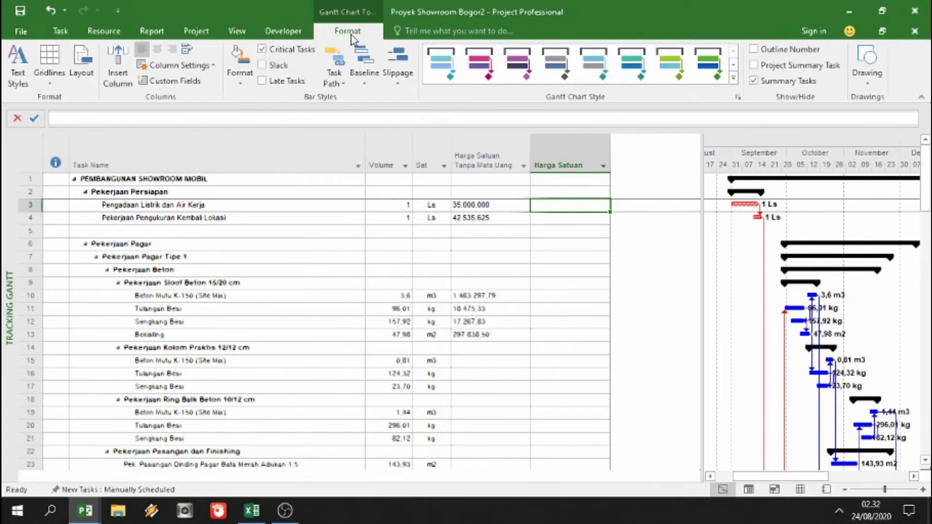
{"action": "left_click", "coordinate": [570, 148]}
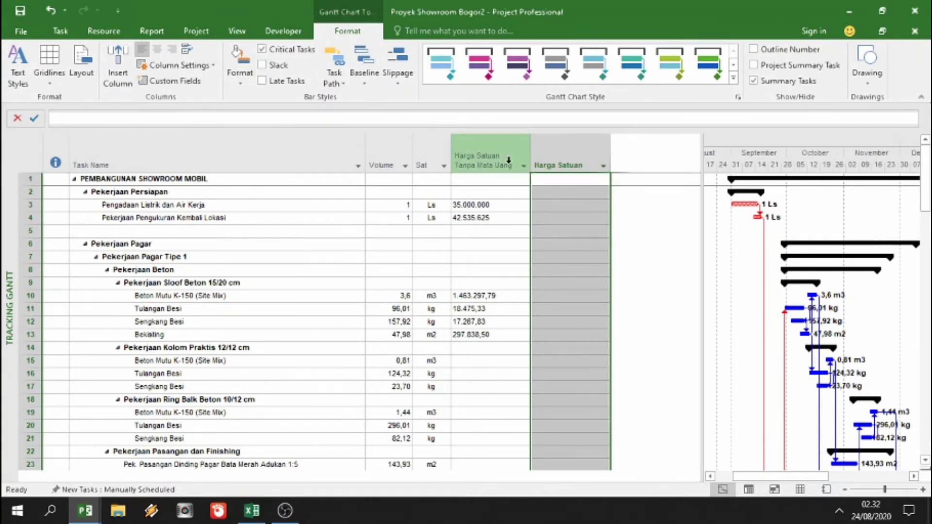
{"action": "right_click", "coordinate": [550, 154]}
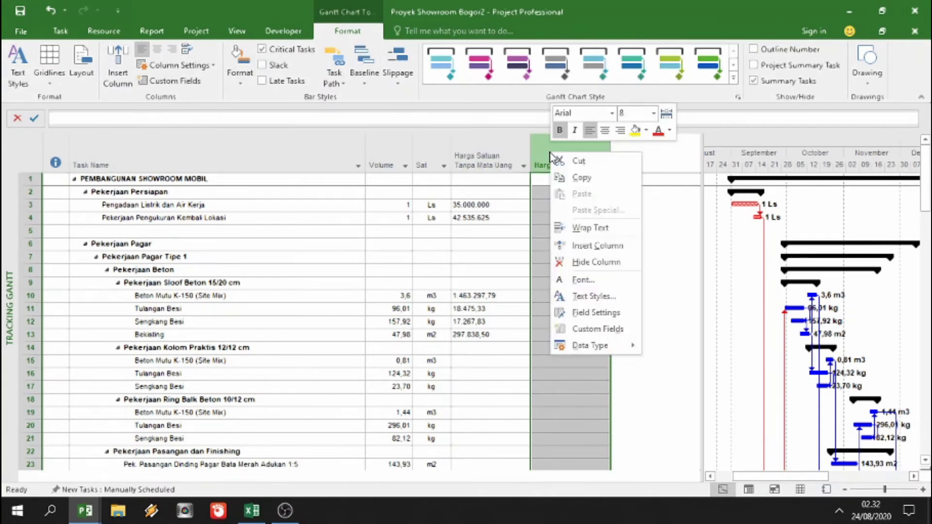
{"action": "left_click", "coordinate": [170, 83]}
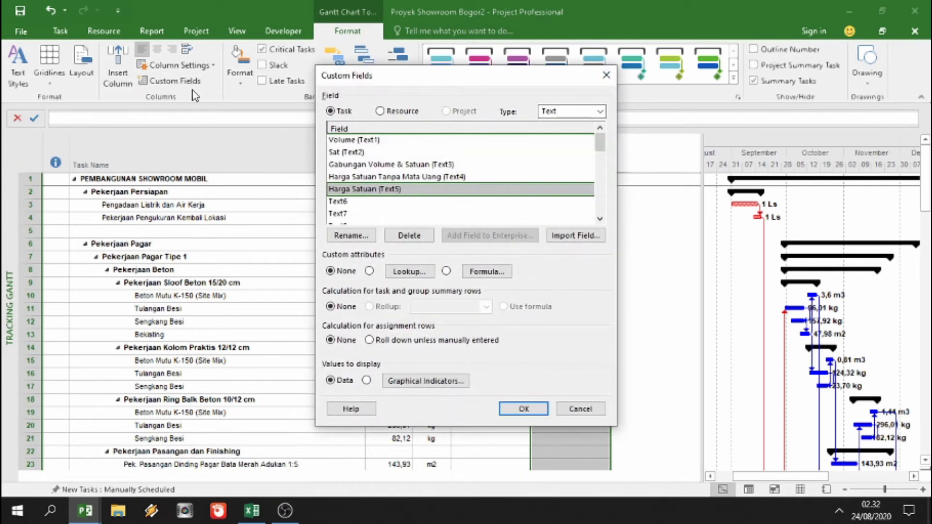
{"action": "left_click_drag", "start_coordinate": [437, 93], "coordinate": [336, 88]}
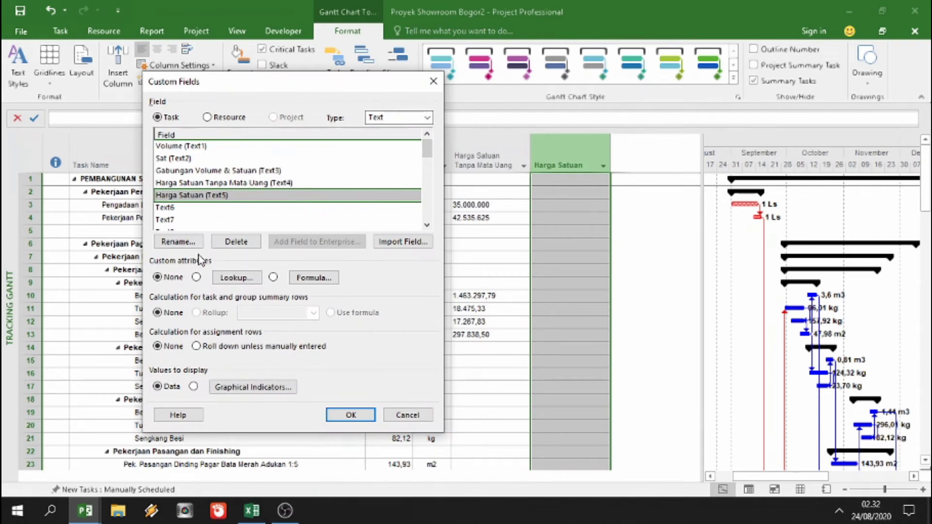
{"action": "left_click", "coordinate": [274, 277]}
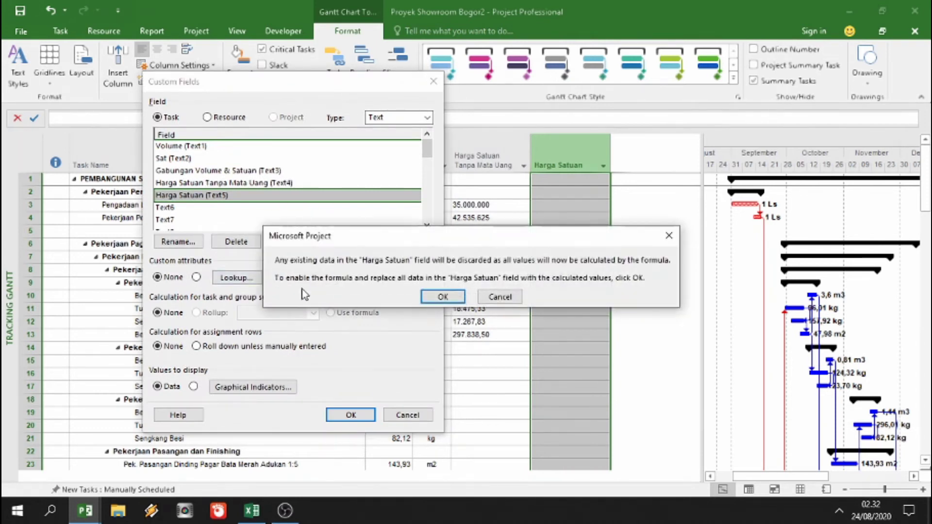
{"action": "left_click", "coordinate": [439, 297]}
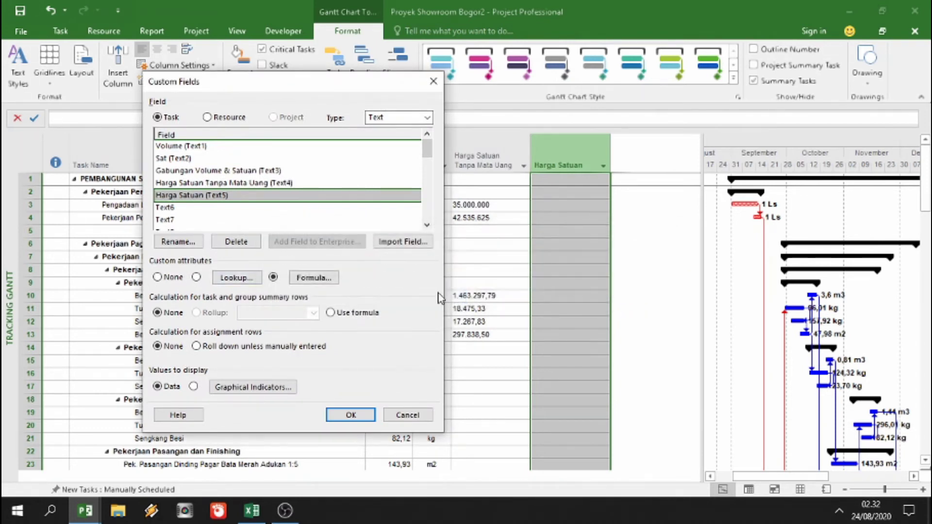
- Start the Harga Satuan formula with the currency prefix and a space: "Rp"& " " &
{"action": "left_click", "coordinate": [315, 278]}
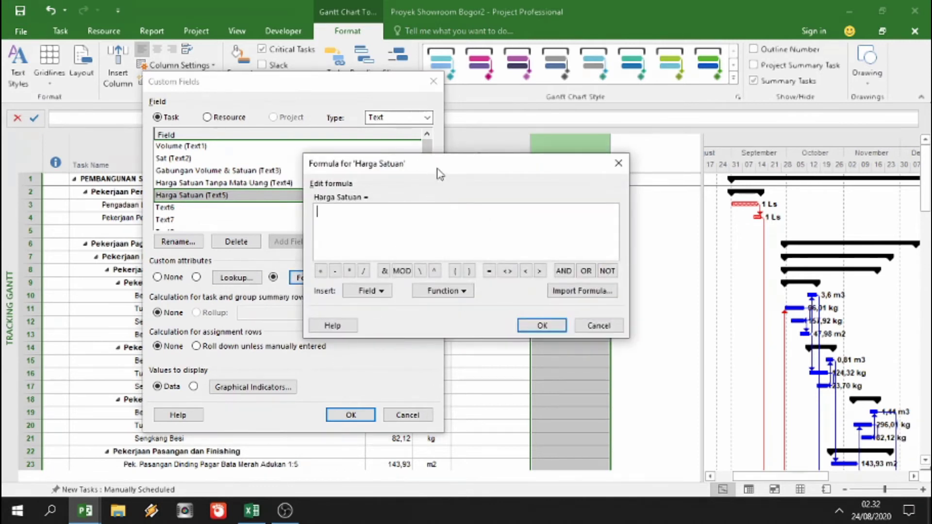
{"action": "left_click_drag", "start_coordinate": [439, 174], "coordinate": [666, 162]}
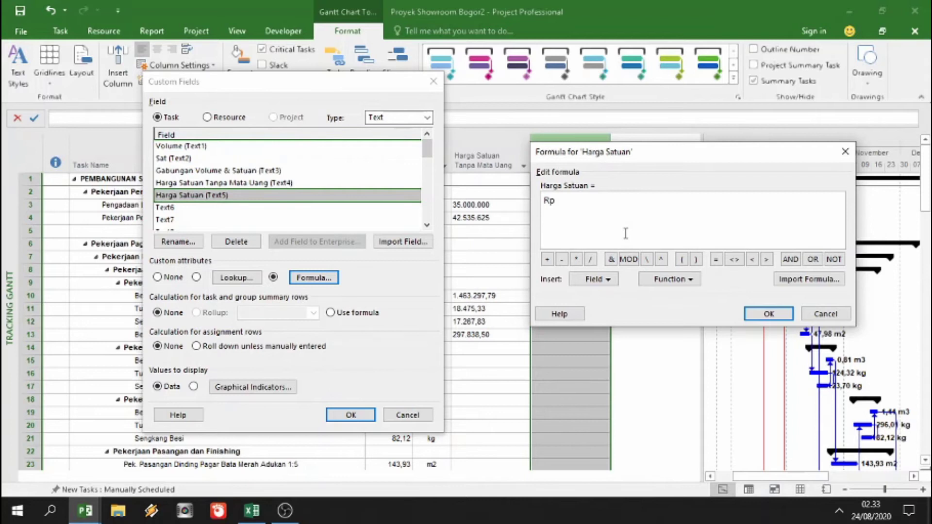
{"action": "type", "text": "\""}
{"action": "left_click", "coordinate": [575, 204]}
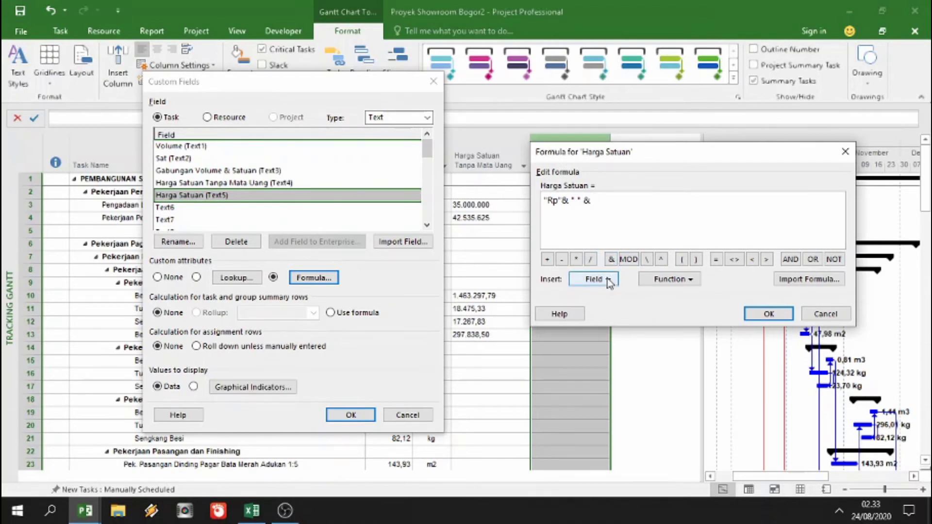
{"action": "left_click", "coordinate": [608, 282]}
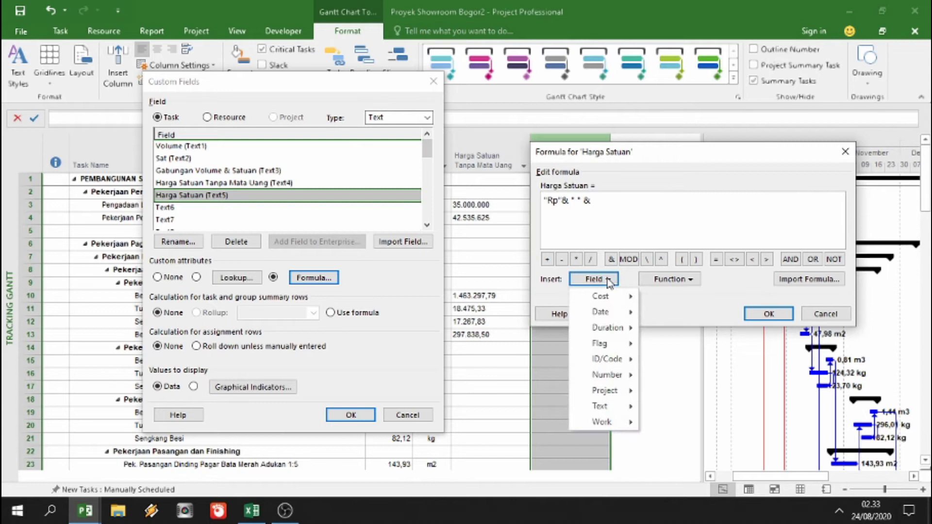
{"action": "left_click", "coordinate": [383, 90]}
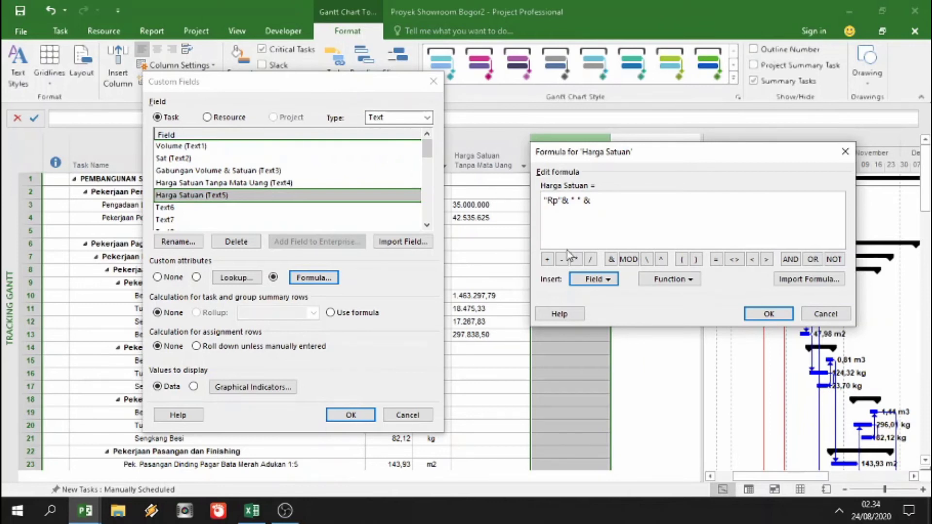
- Append the Harga Satuan Tanpa Mata Uang (Text4) field to the formula and accept it, replacing the existing Harga Satuan data
{"action": "left_click", "coordinate": [603, 280]}
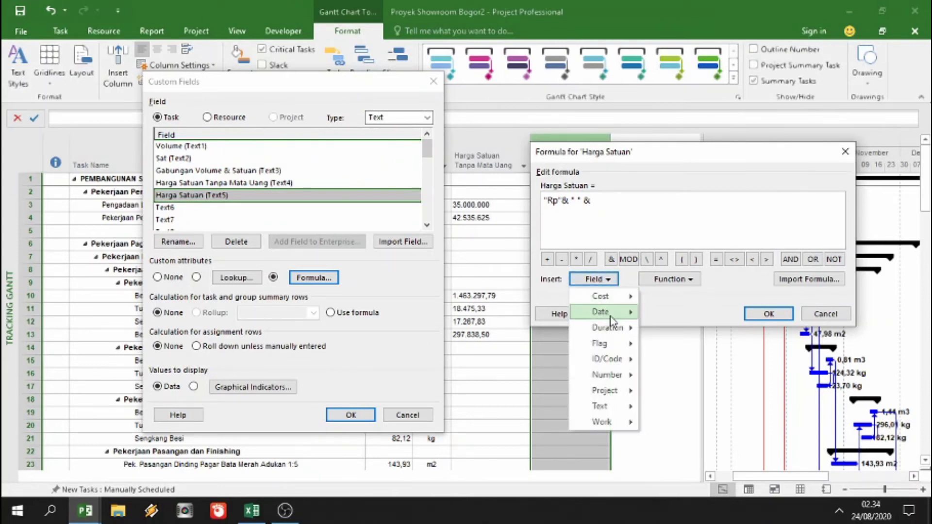
{"action": "mouse_move", "coordinate": [614, 408]}
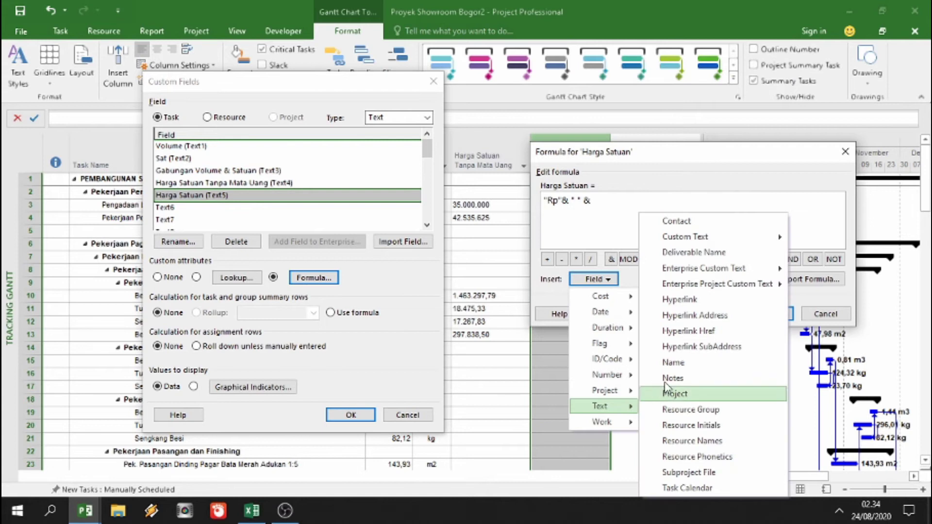
{"action": "mouse_move", "coordinate": [737, 245]}
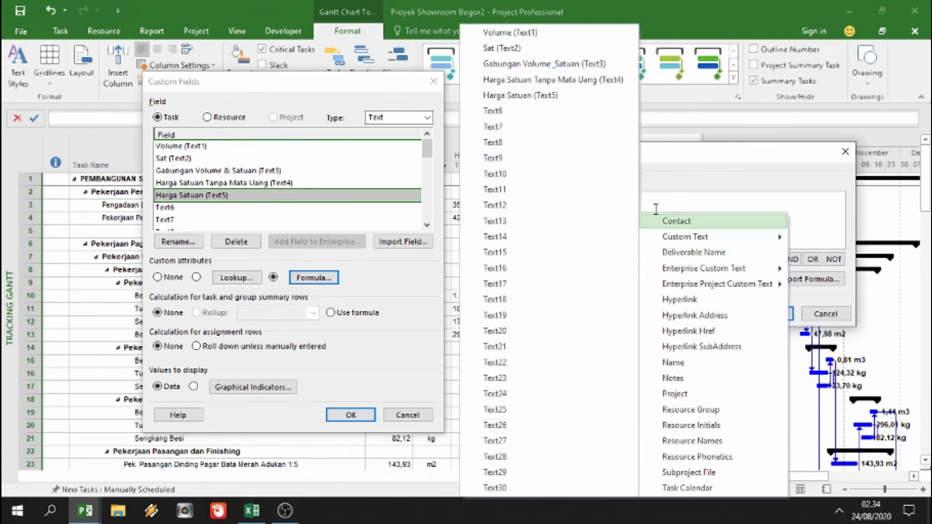
{"action": "left_click", "coordinate": [554, 83]}
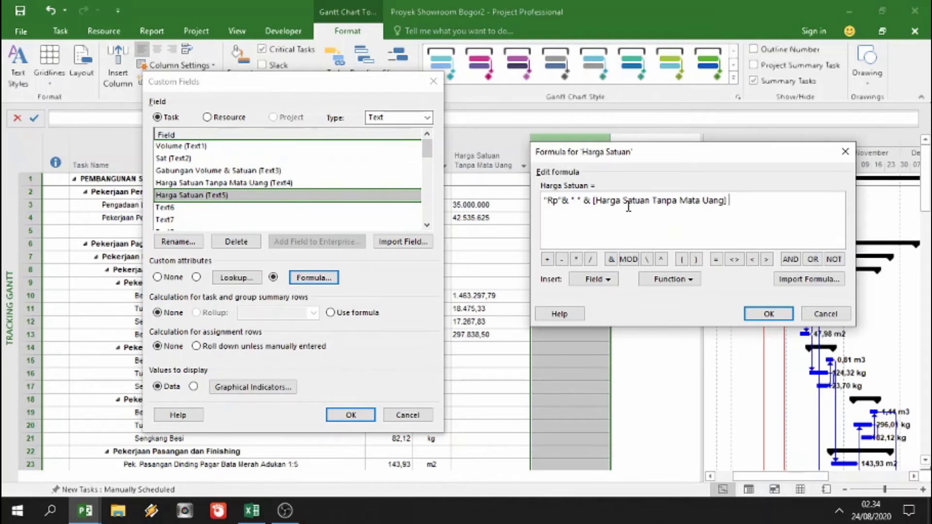
{"action": "left_click", "coordinate": [768, 314]}
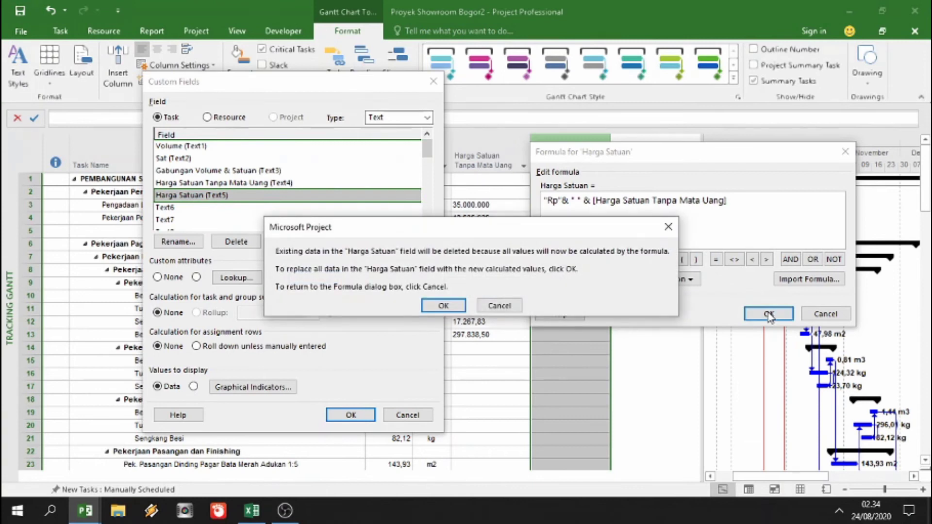
{"action": "left_click", "coordinate": [445, 308]}
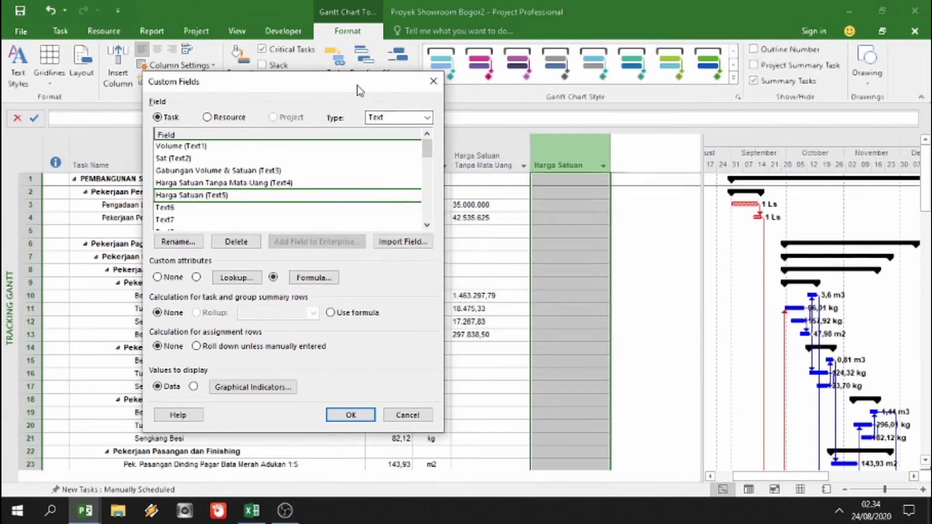
{"action": "left_click_drag", "start_coordinate": [359, 90], "coordinate": [283, 100]}
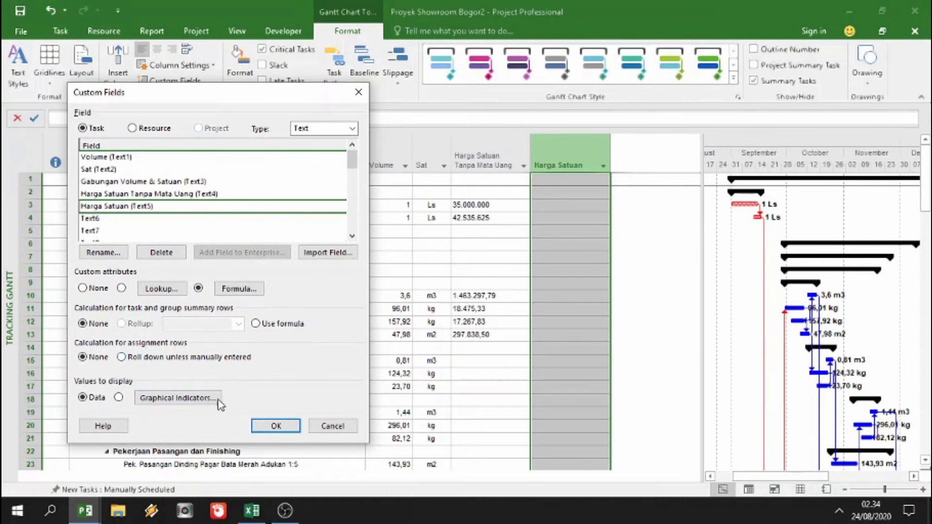
- Apply the Harga Satuan custom field settings and check the prefixed unit prices down the schedule
{"action": "left_click", "coordinate": [284, 426]}
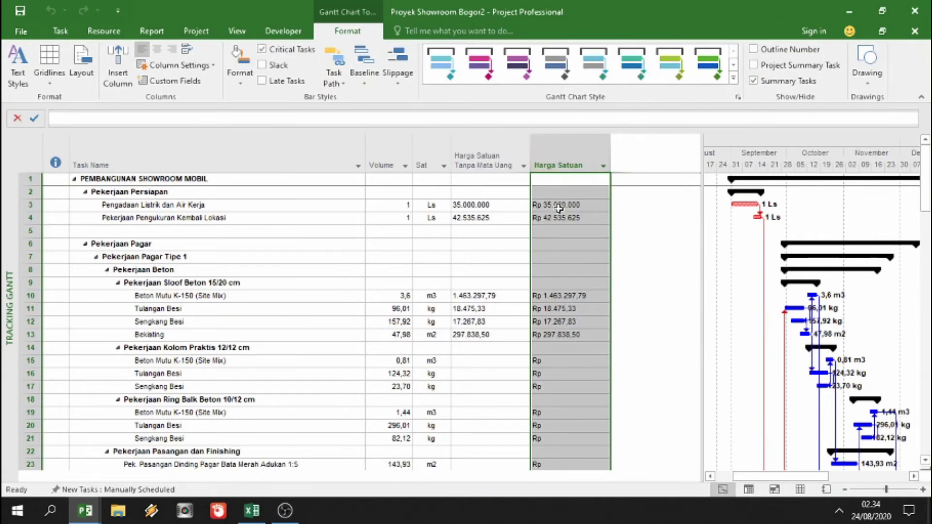
{"action": "scroll", "coordinate": [559, 208], "scroll_direction": "down", "scroll_amount": 6}
{"action": "scroll", "coordinate": [563, 204], "scroll_direction": "up", "scroll_amount": 3}
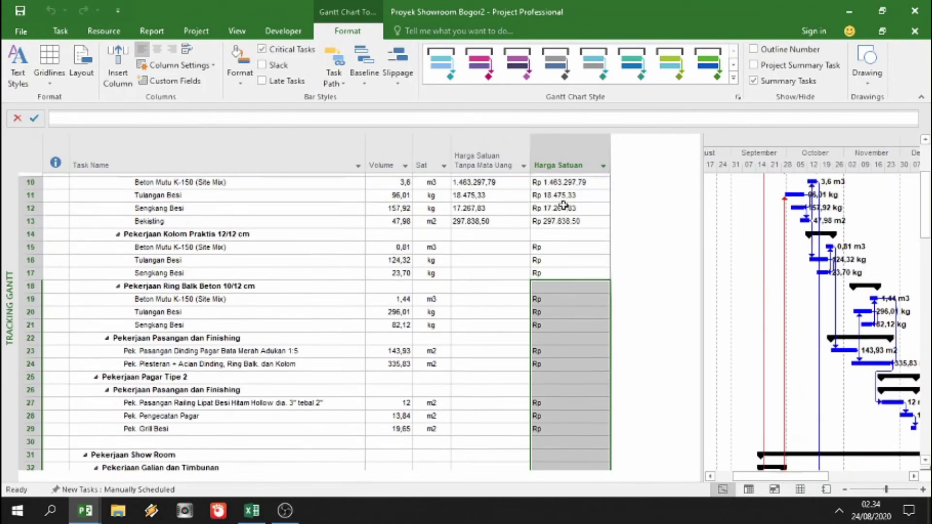
{"action": "scroll", "coordinate": [563, 204], "scroll_direction": "up", "scroll_amount": 2}
- Compare the Harga Satuan column of Proyek Showroom Bogor2 with the one in the Proyek Showroom Bogor schedule
{"action": "mouse_move", "coordinate": [85, 509]}
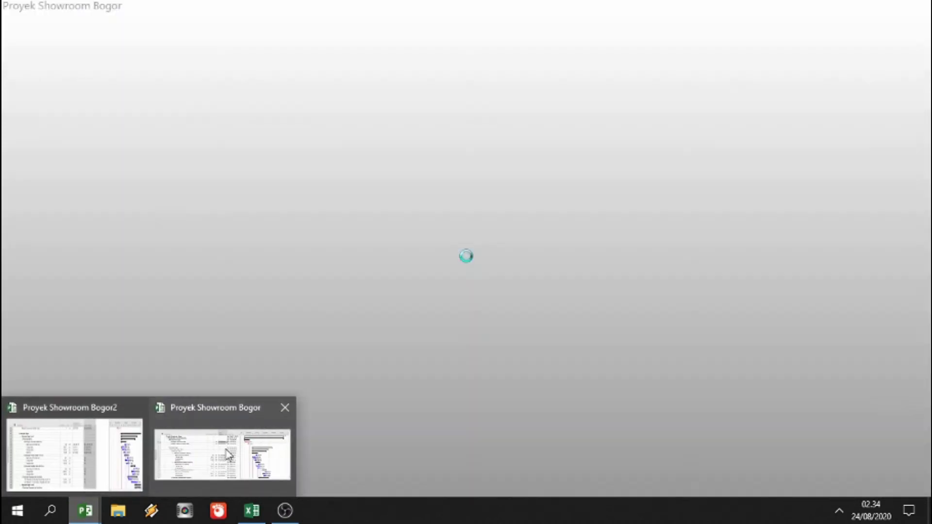
{"action": "left_click", "coordinate": [228, 454]}
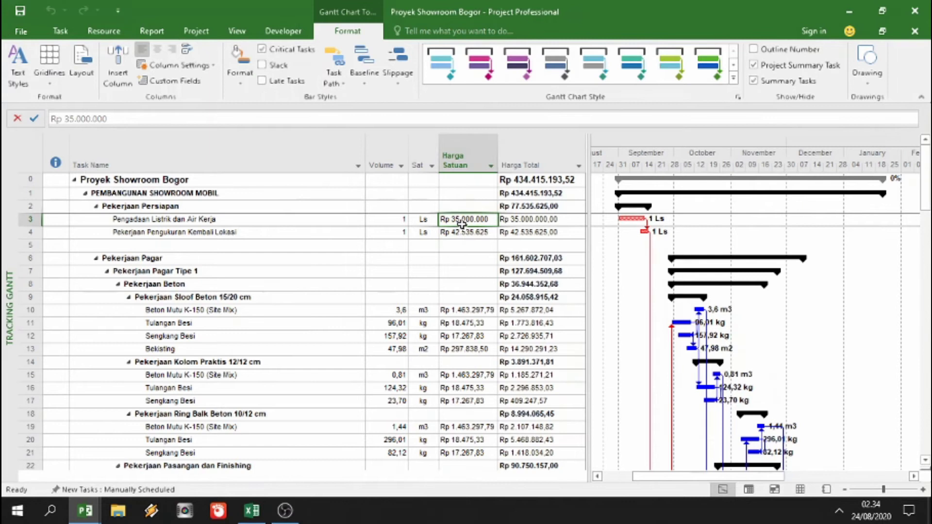
{"action": "mouse_move", "coordinate": [84, 510]}
{"action": "left_click", "coordinate": [73, 449]}
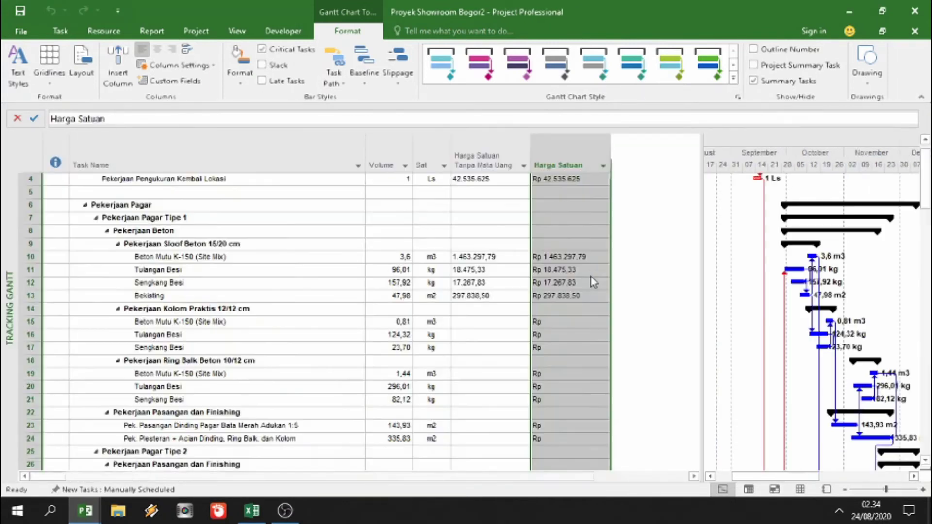
{"action": "left_click", "coordinate": [541, 258]}
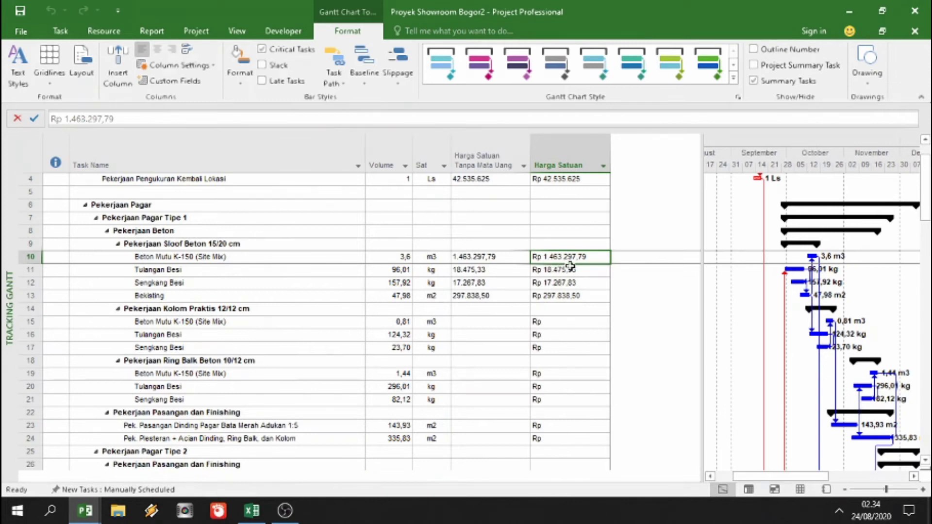
{"action": "scroll", "coordinate": [571, 277], "scroll_direction": "up", "scroll_amount": 1}
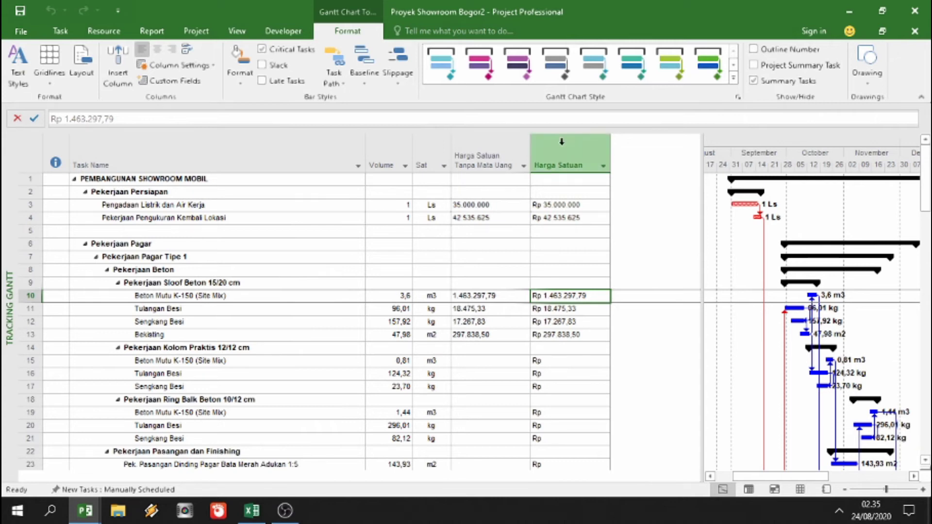
- Switch to the RAB workbook in Excel and examine the JUMLAH HARGA formulas for Pekerjaan Persiapan and its Total I row
{"action": "left_click", "coordinate": [262, 518]}
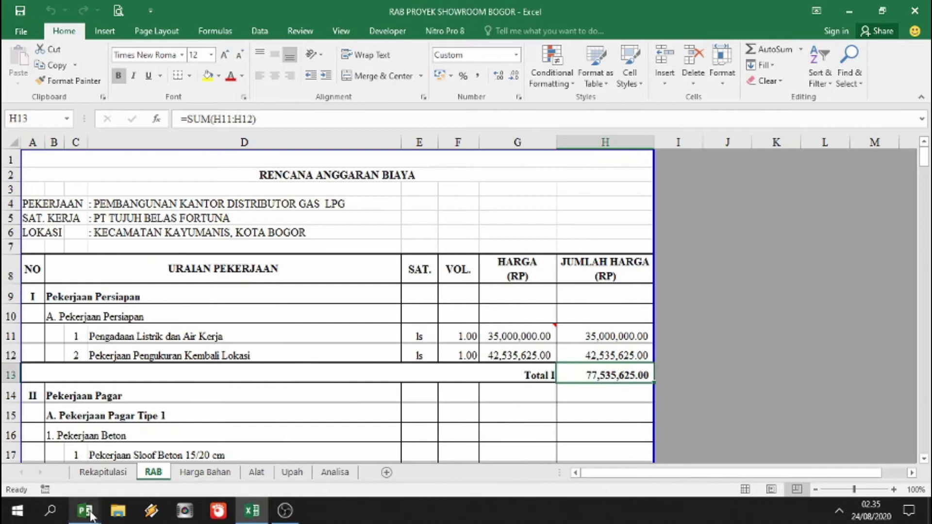
{"action": "mouse_move", "coordinate": [90, 515]}
{"action": "left_click", "coordinate": [52, 443]}
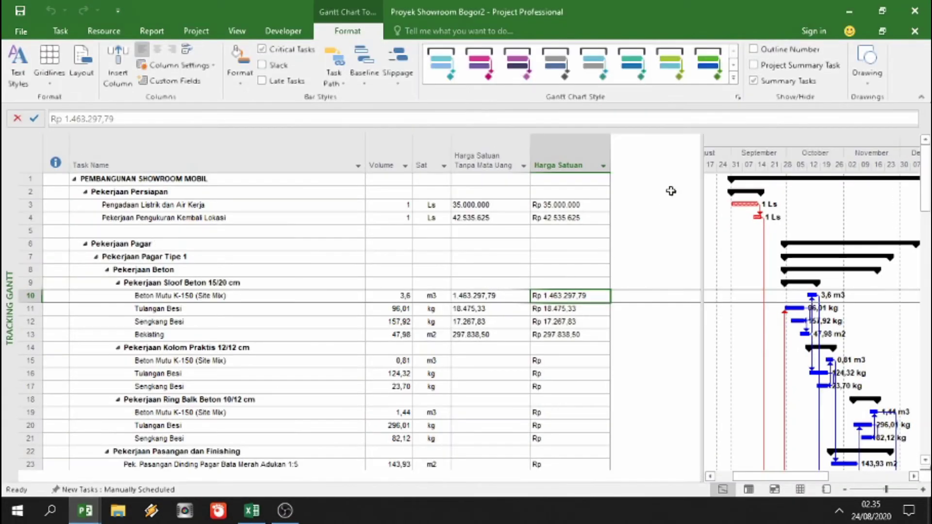
{"action": "left_click", "coordinate": [252, 510]}
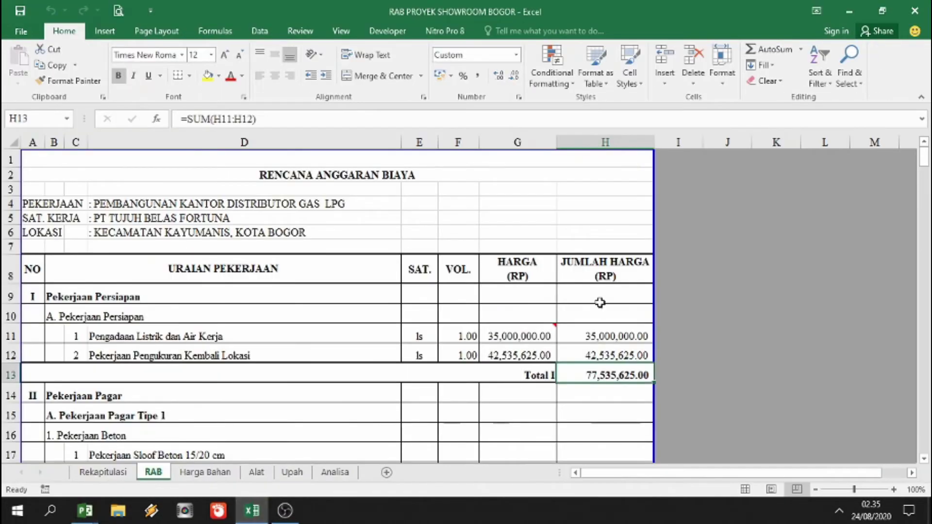
{"action": "scroll", "coordinate": [539, 290], "scroll_direction": "down", "scroll_amount": 2}
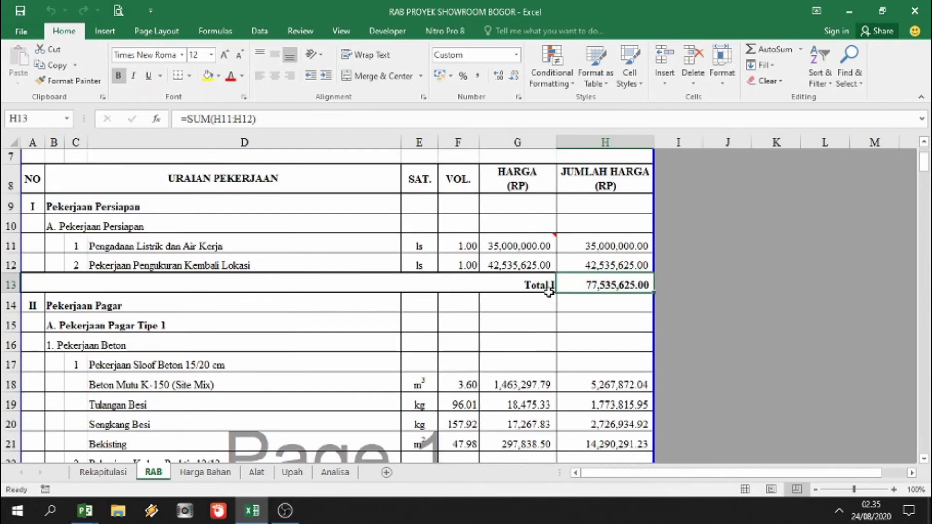
{"action": "left_click", "coordinate": [71, 211]}
{"action": "left_click", "coordinate": [630, 284]}
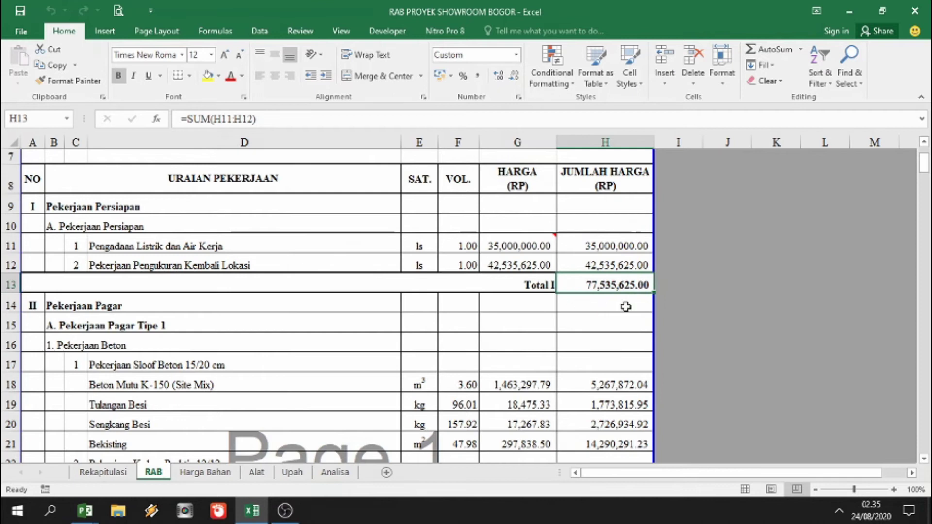
{"action": "left_click", "coordinate": [610, 245]}
{"action": "left_click", "coordinate": [617, 265]}
{"action": "left_click", "coordinate": [621, 245]}
{"action": "left_click", "coordinate": [614, 262]}
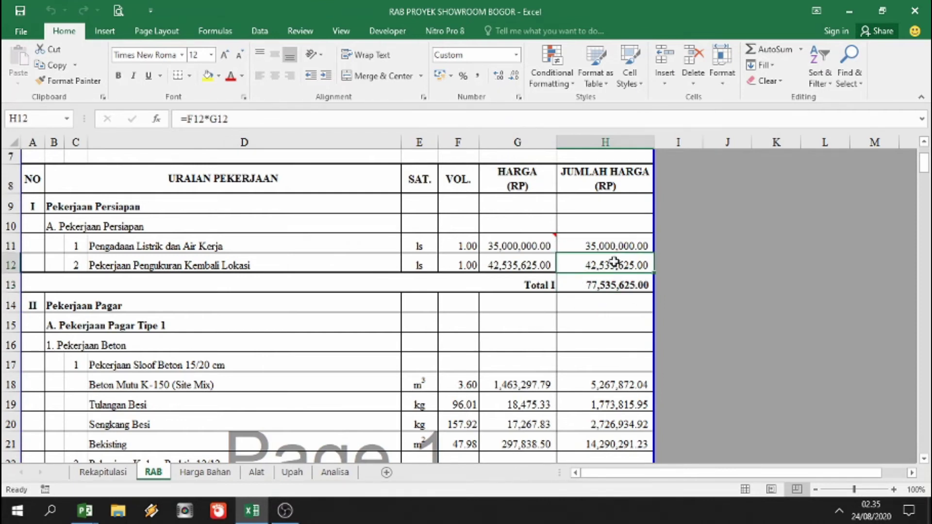
{"action": "left_click", "coordinate": [614, 287]}
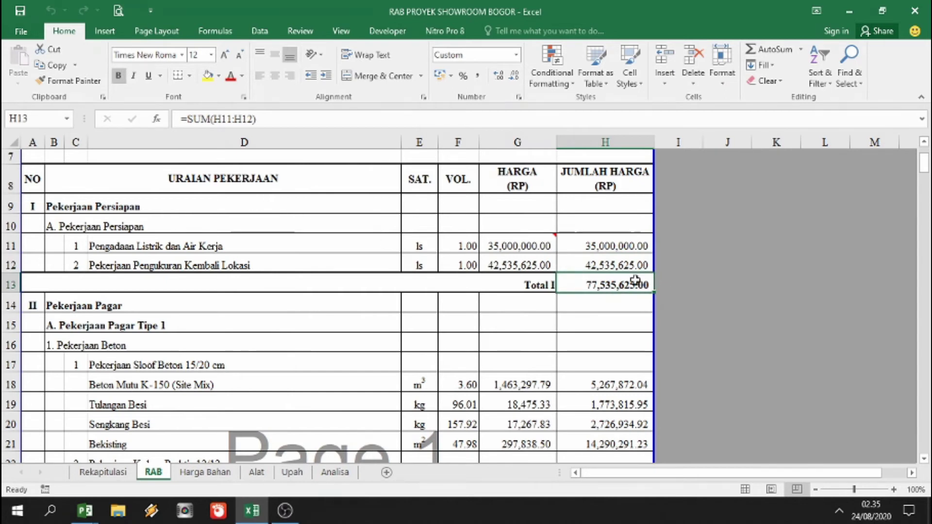
- Try copying the Total I amount from H13 into H9 beside Pekerjaan Persiapan as a value only, and undo it
{"action": "key", "text": "ctrl+c"}
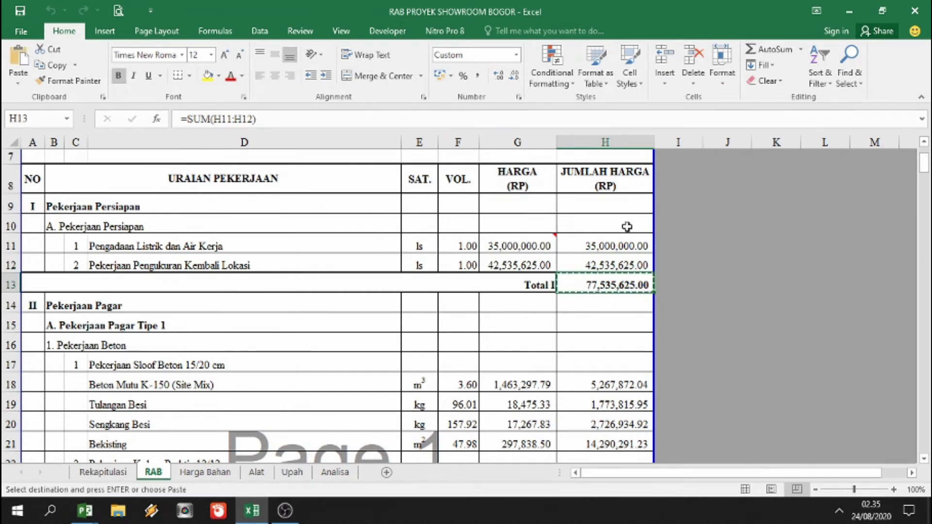
{"action": "left_click", "coordinate": [612, 214]}
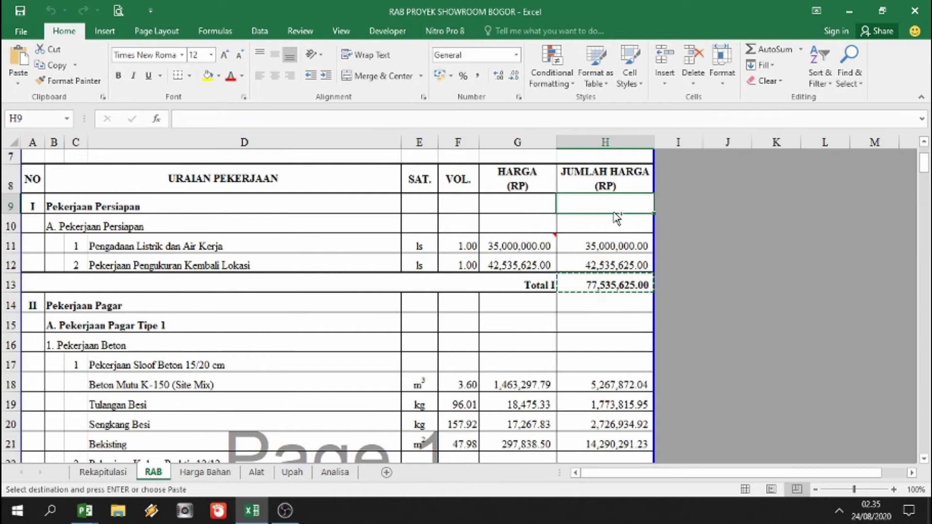
{"action": "key", "text": "ctrl+v"}
{"action": "right_click", "coordinate": [602, 207]}
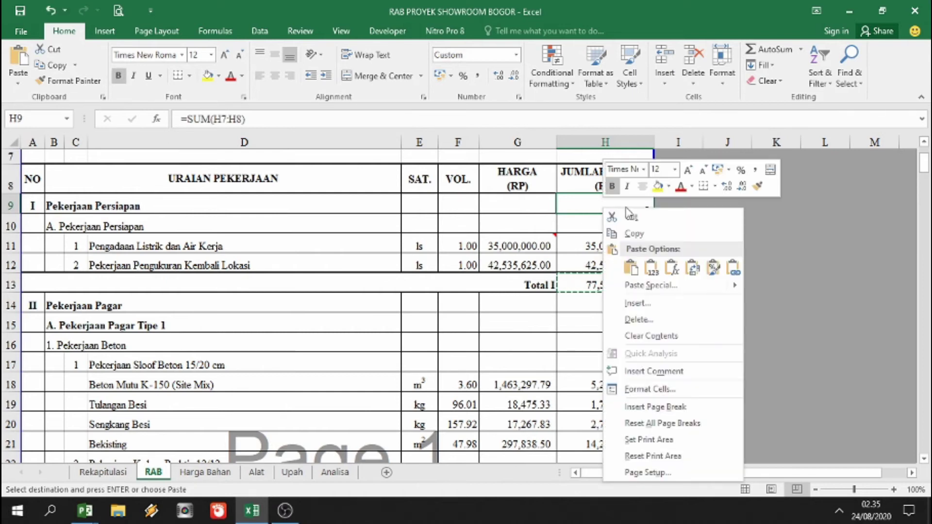
{"action": "left_click", "coordinate": [656, 267]}
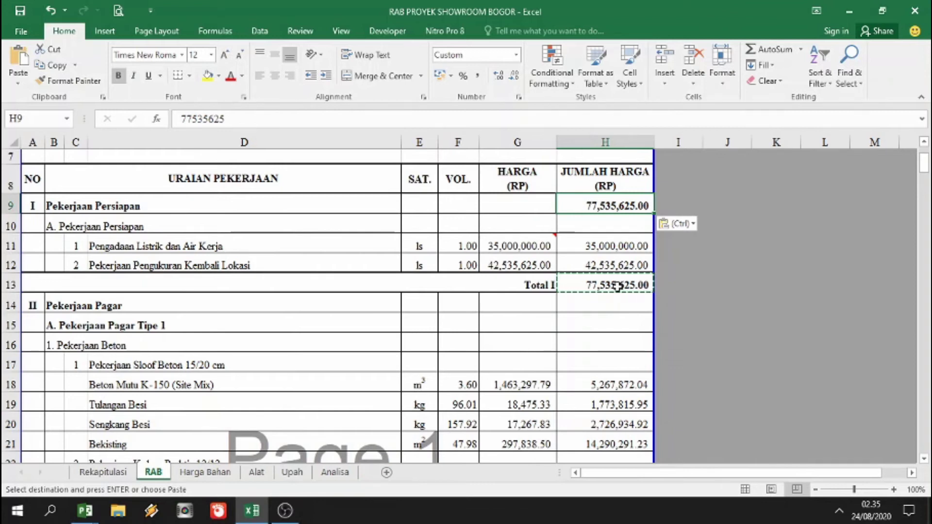
{"action": "key", "text": "ctrl+z"}
- Switch back to Proyek Showroom Bogor2 in Project and insert a Cost1 column before Harga Satuan
{"action": "mouse_move", "coordinate": [93, 513]}
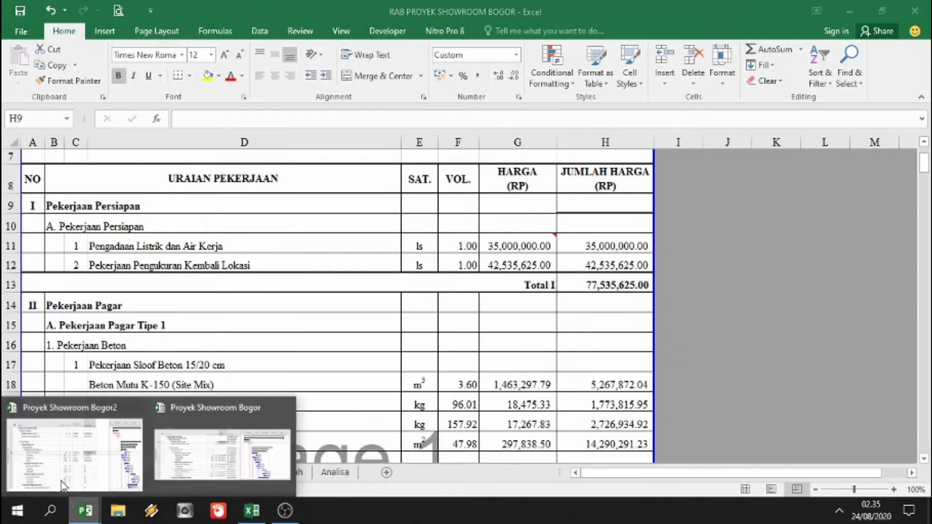
{"action": "left_click", "coordinate": [121, 461]}
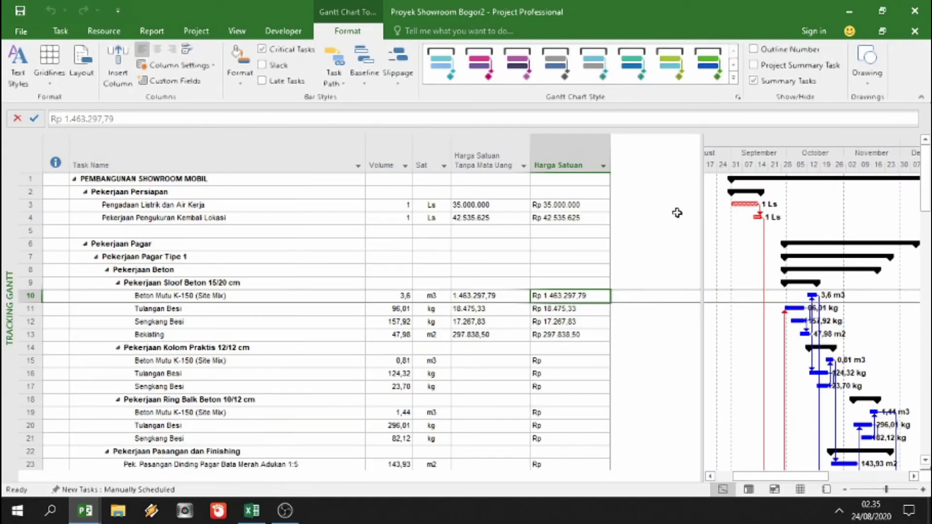
{"action": "right_click", "coordinate": [592, 155]}
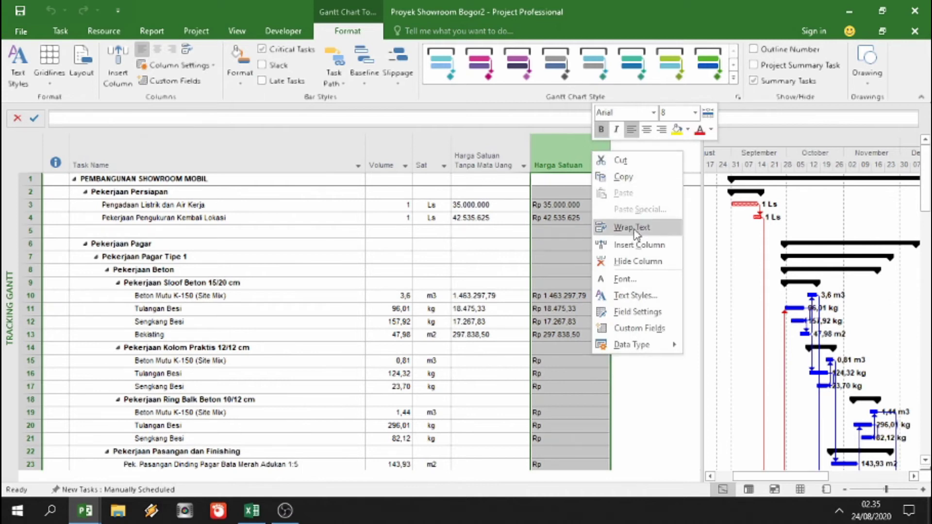
{"action": "left_click", "coordinate": [636, 245]}
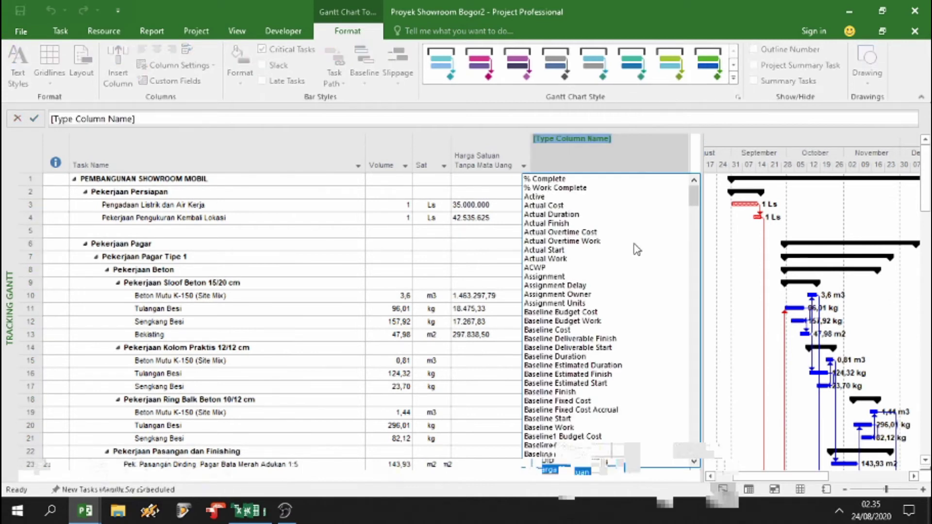
{"action": "type", "text": "cost"}
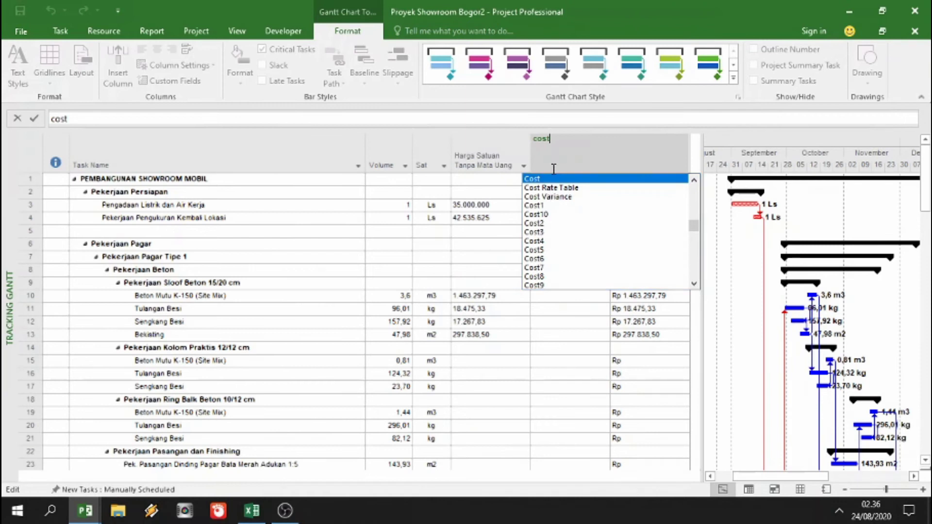
{"action": "left_click", "coordinate": [542, 207]}
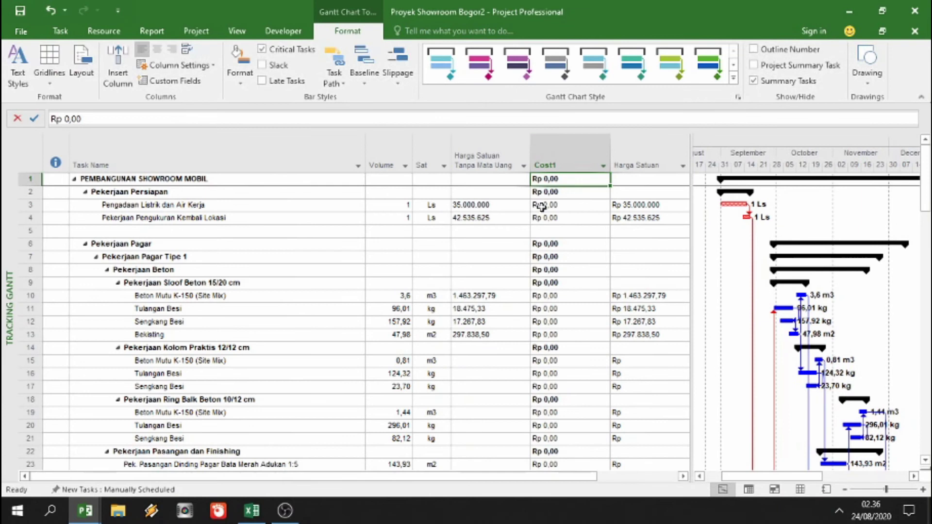
- Move the Cost1 column after Harga Satuan and widen the table area to fit it
{"action": "left_click", "coordinate": [573, 155]}
{"action": "left_click_drag", "start_coordinate": [691, 182], "coordinate": [827, 183]}
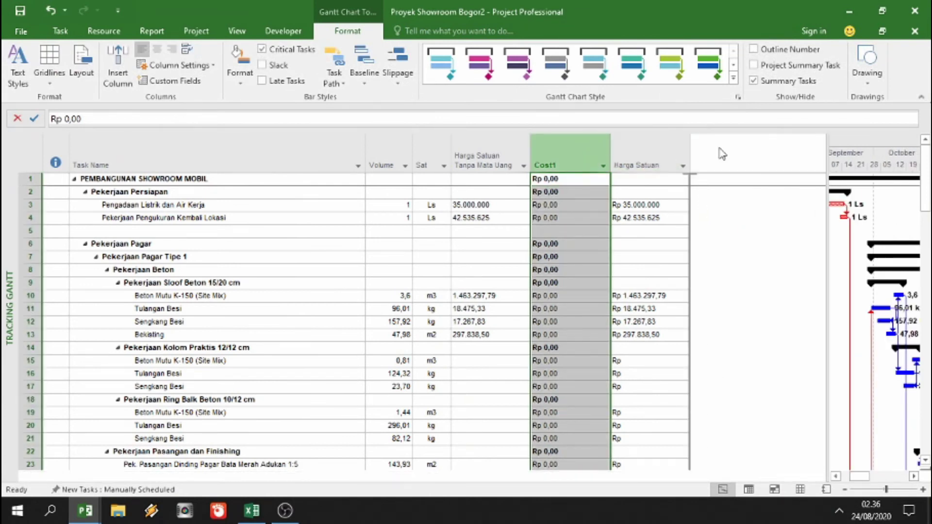
{"action": "left_click_drag", "start_coordinate": [719, 148], "coordinate": [719, 148]}
{"action": "left_click_drag", "start_coordinate": [689, 181], "coordinate": [754, 180]}
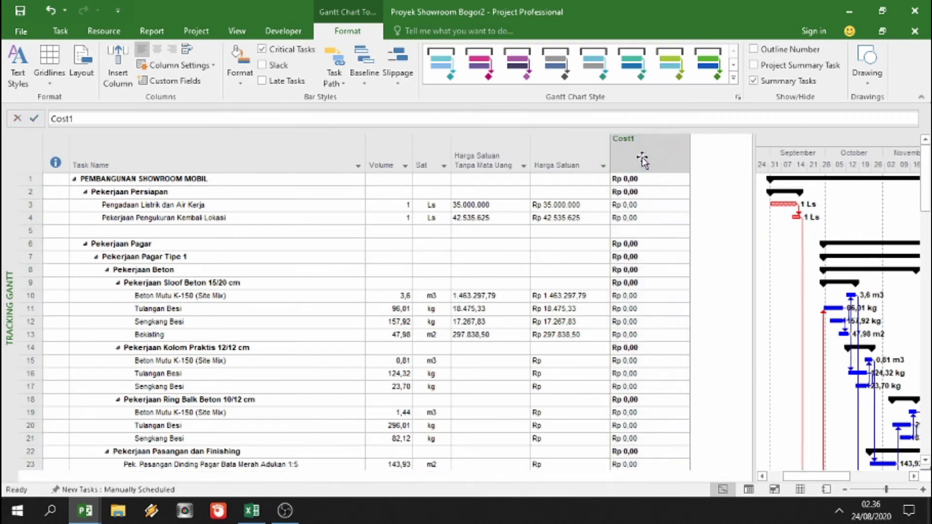
- Rename the Cost1 column to Total Harga and widen the table area beside it
{"action": "key", "text": "Insert"}
{"action": "type", "text": "Total Harga"}
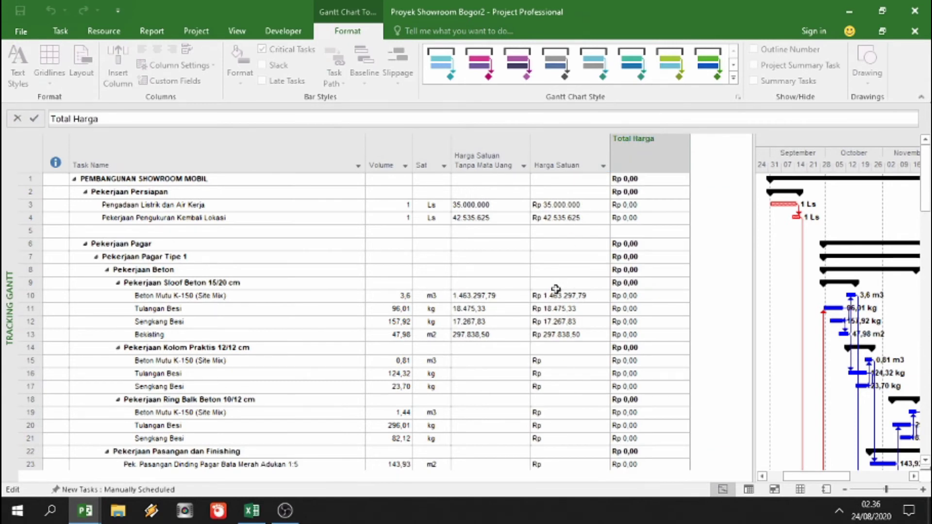
{"action": "left_click", "coordinate": [555, 288]}
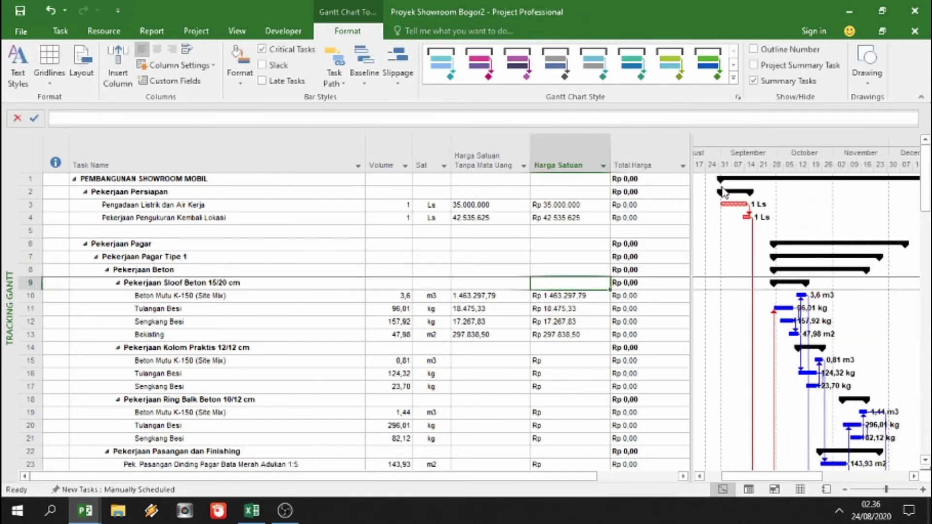
{"action": "left_click_drag", "start_coordinate": [692, 221], "coordinate": [763, 221]}
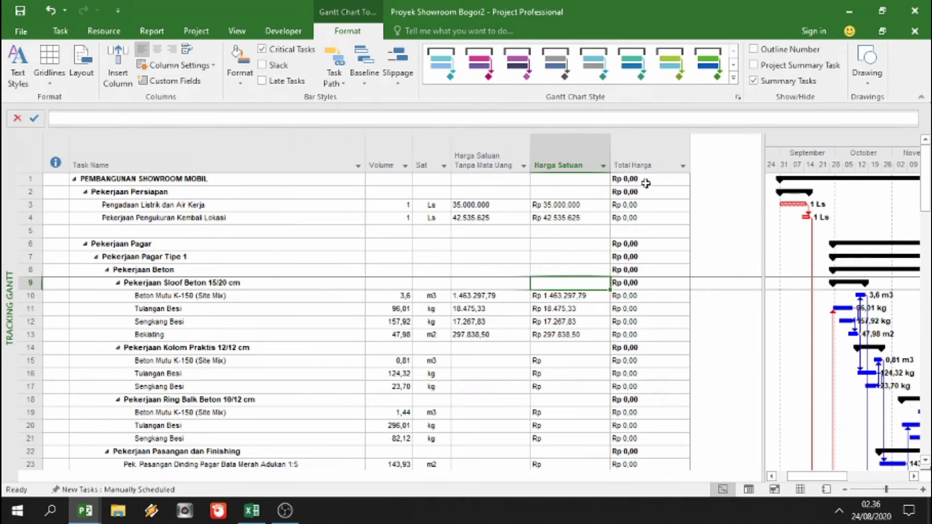
- Open the custom field settings for the Total Harga (Cost1) task field and enable formula calculation for it
{"action": "left_click", "coordinate": [631, 204]}
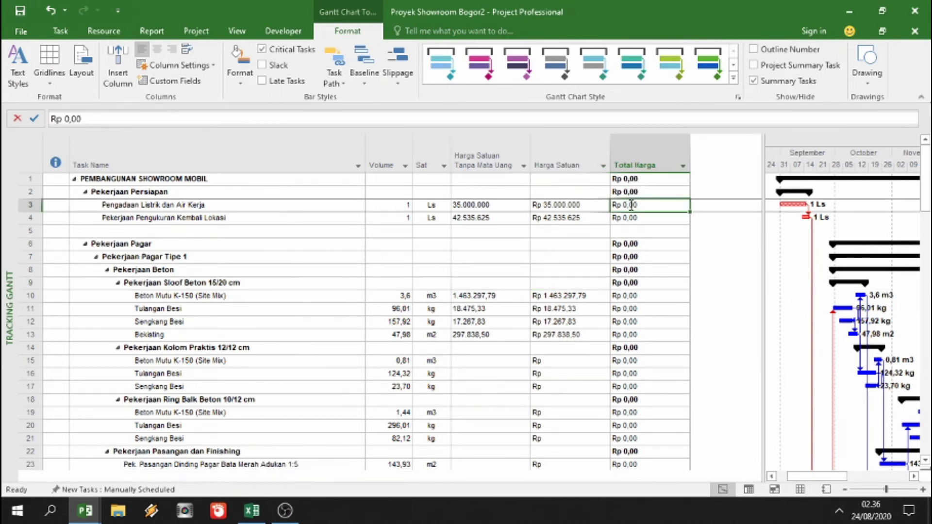
{"action": "left_click", "coordinate": [386, 154]}
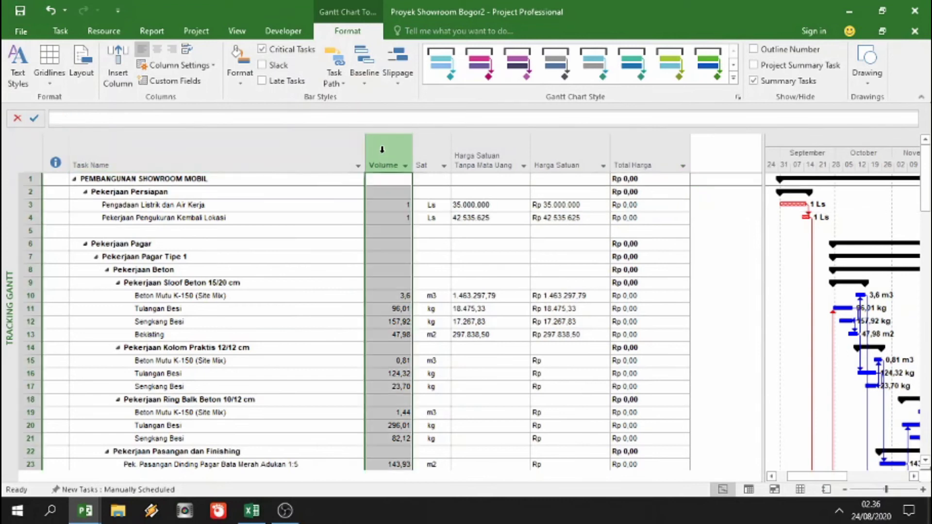
{"action": "left_click", "coordinate": [569, 151]}
{"action": "left_click", "coordinate": [636, 207]}
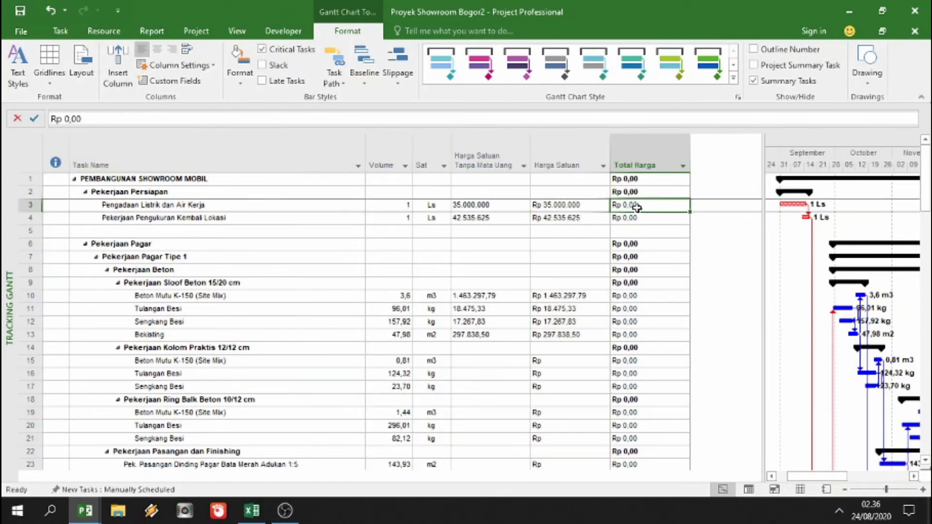
{"action": "left_click", "coordinate": [183, 82]}
{"action": "left_click_drag", "start_coordinate": [505, 81], "coordinate": [236, 93]}
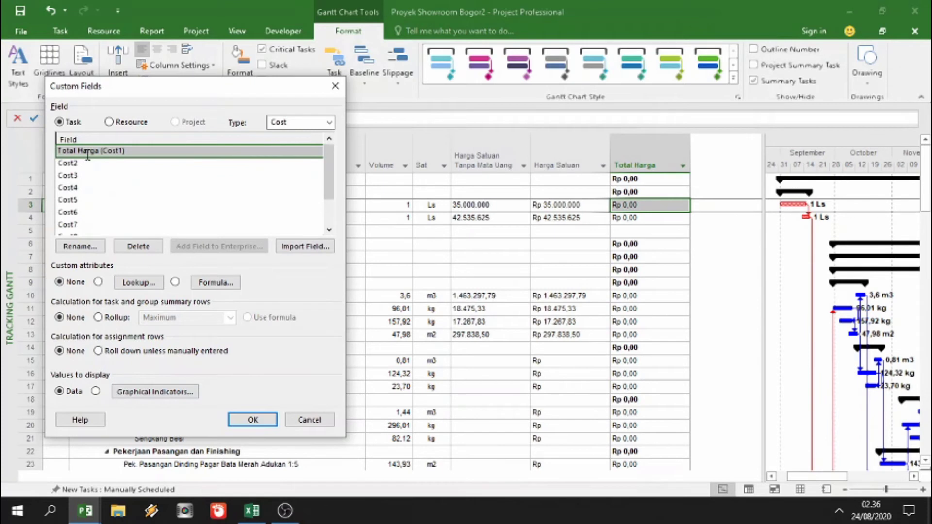
{"action": "left_click", "coordinate": [323, 121]}
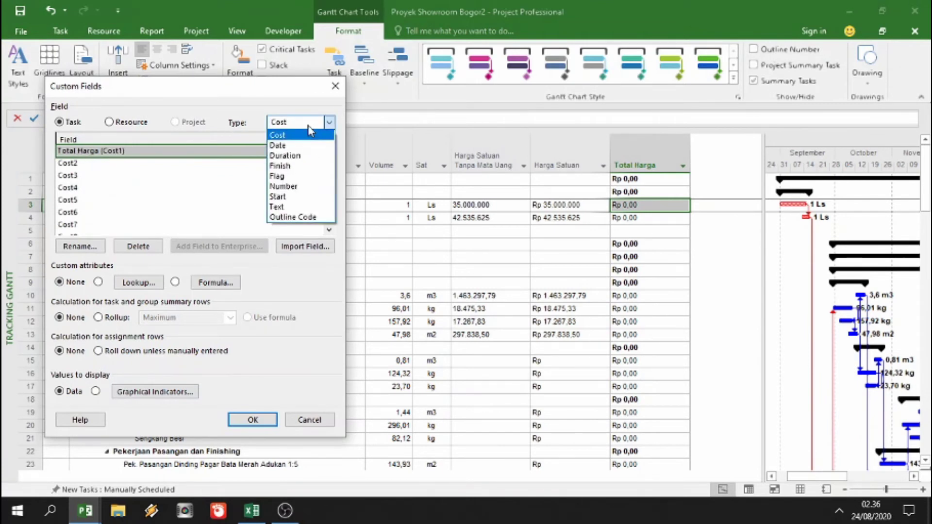
{"action": "left_click", "coordinate": [306, 137]}
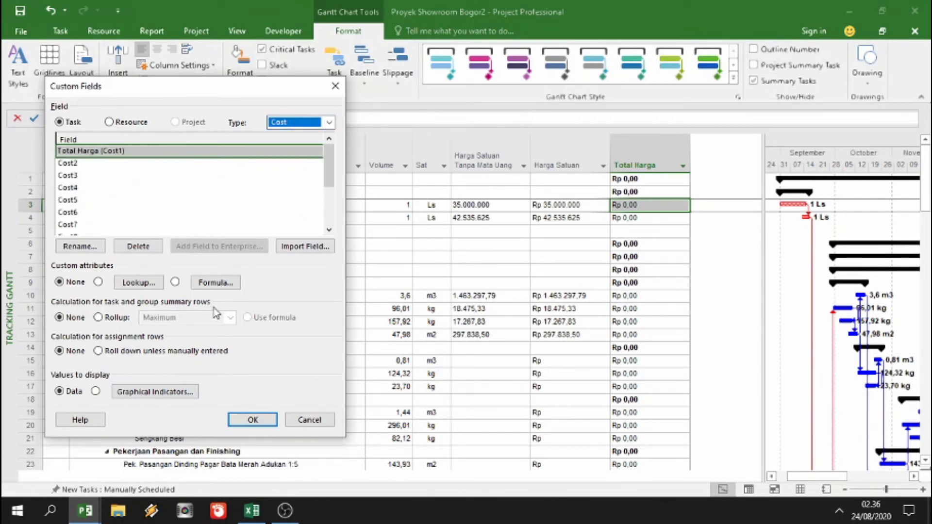
{"action": "left_click", "coordinate": [174, 282]}
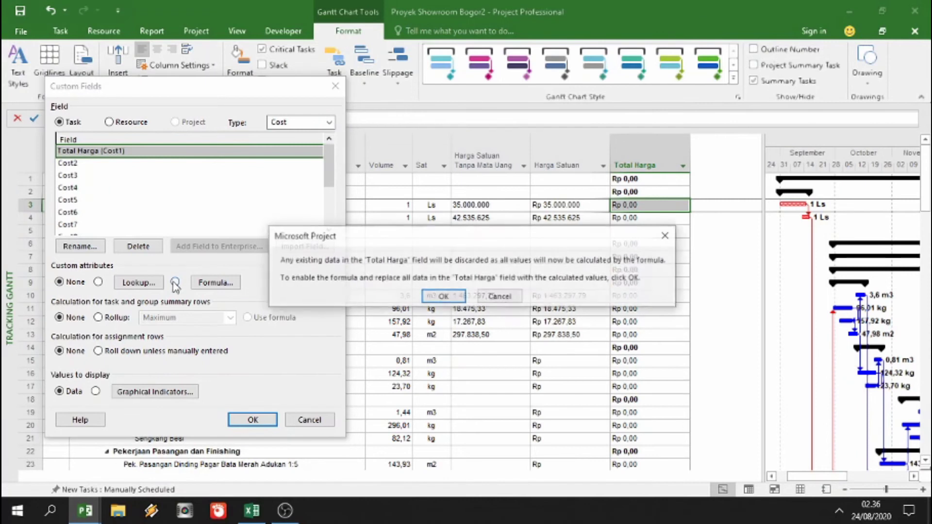
{"action": "left_click", "coordinate": [430, 298]}
- Set the Total Harga formula to [Volume] * [Harga Satuan] and apply it, replacing the column's existing data
{"action": "left_click", "coordinate": [205, 286]}
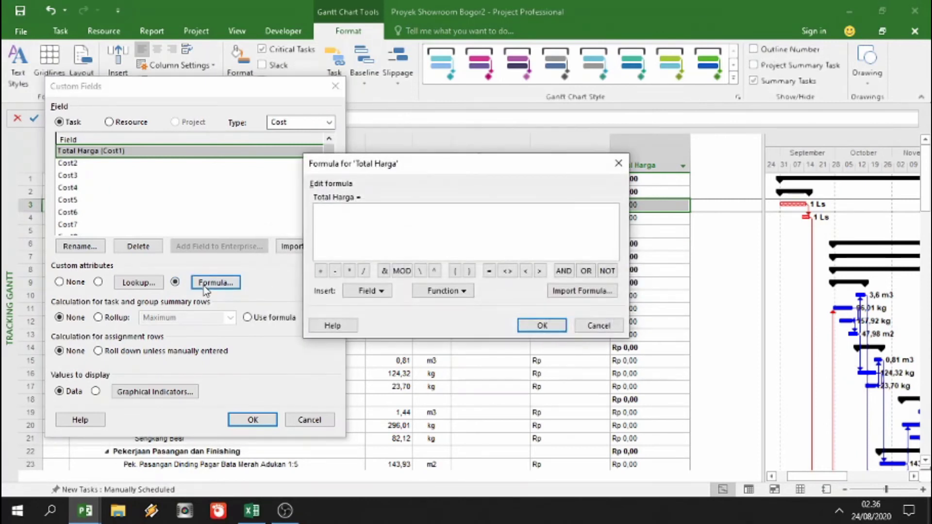
{"action": "left_click_drag", "start_coordinate": [424, 175], "coordinate": [492, 270]}
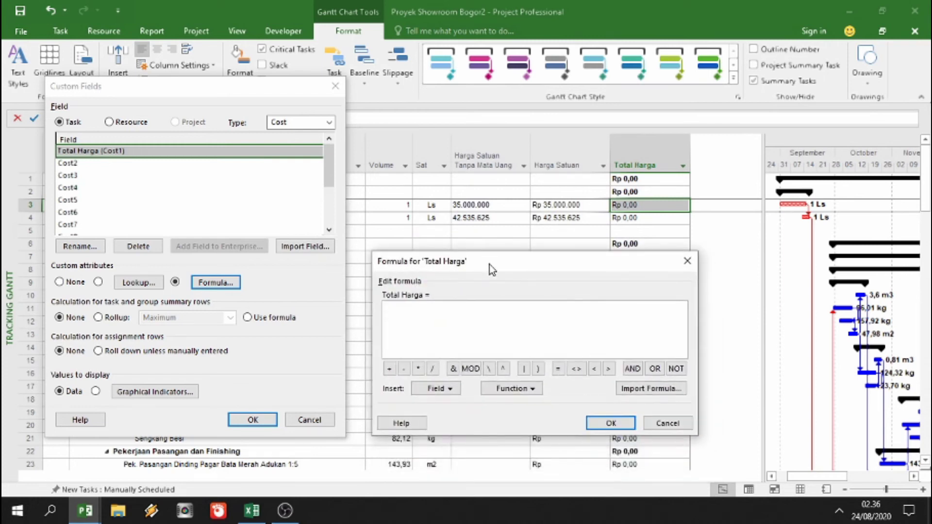
{"action": "left_click", "coordinate": [447, 391]}
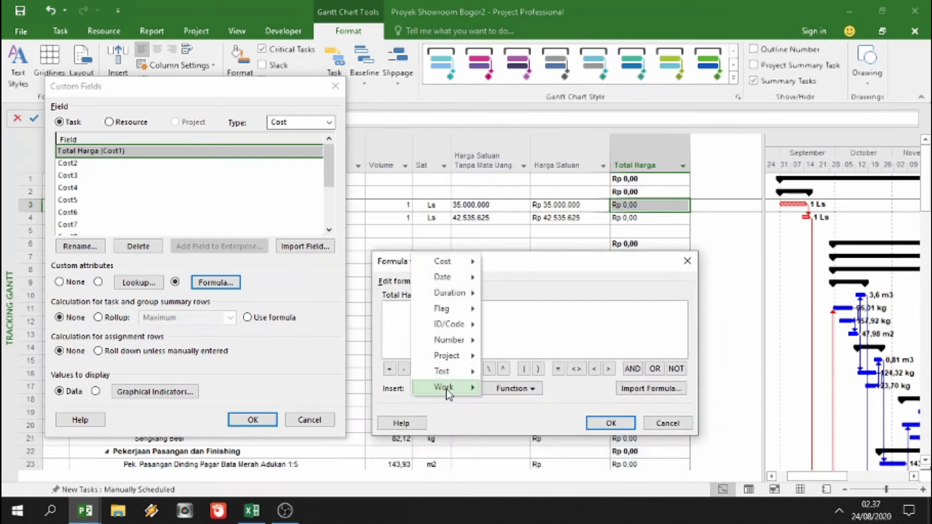
{"action": "mouse_move", "coordinate": [471, 374]}
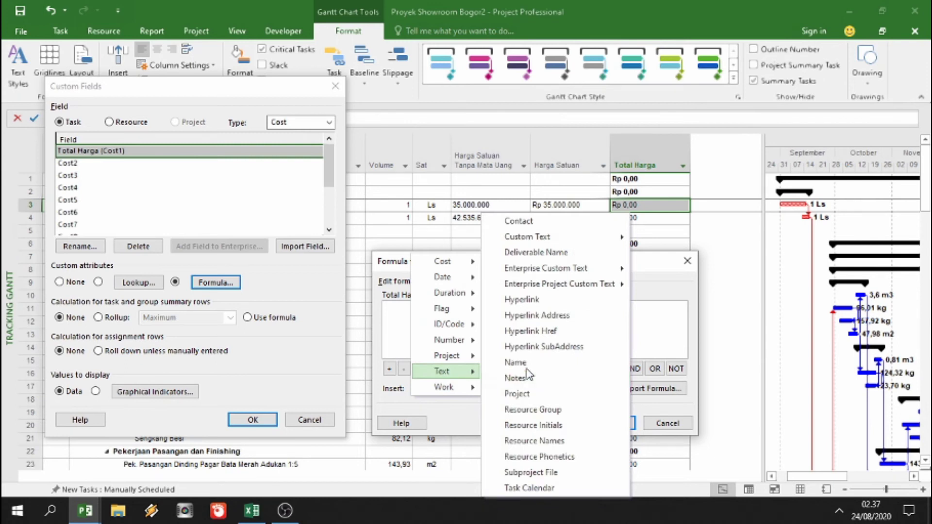
{"action": "mouse_move", "coordinate": [568, 239]}
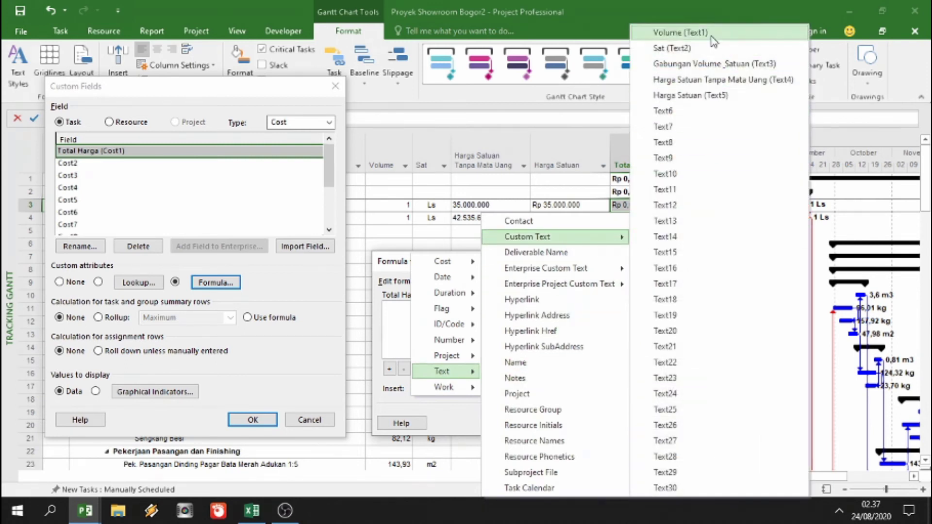
{"action": "left_click", "coordinate": [712, 41]}
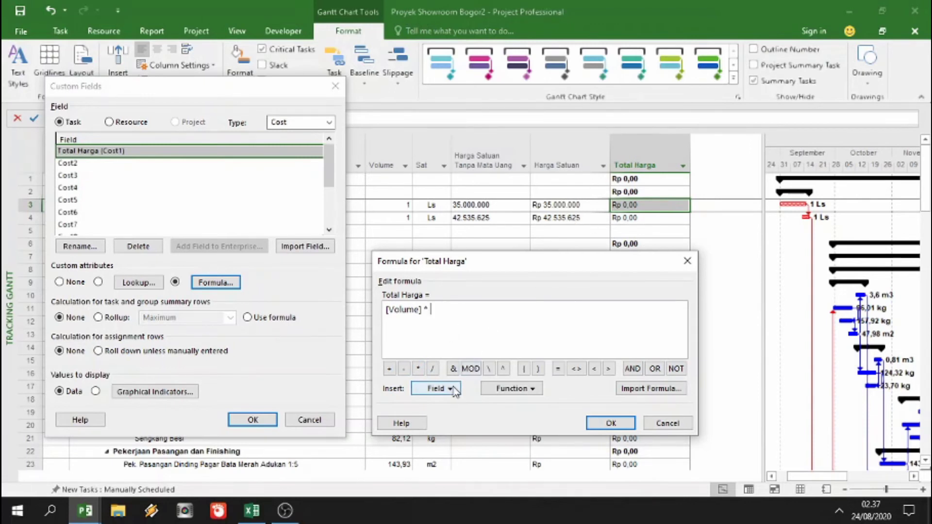
{"action": "left_click", "coordinate": [439, 389]}
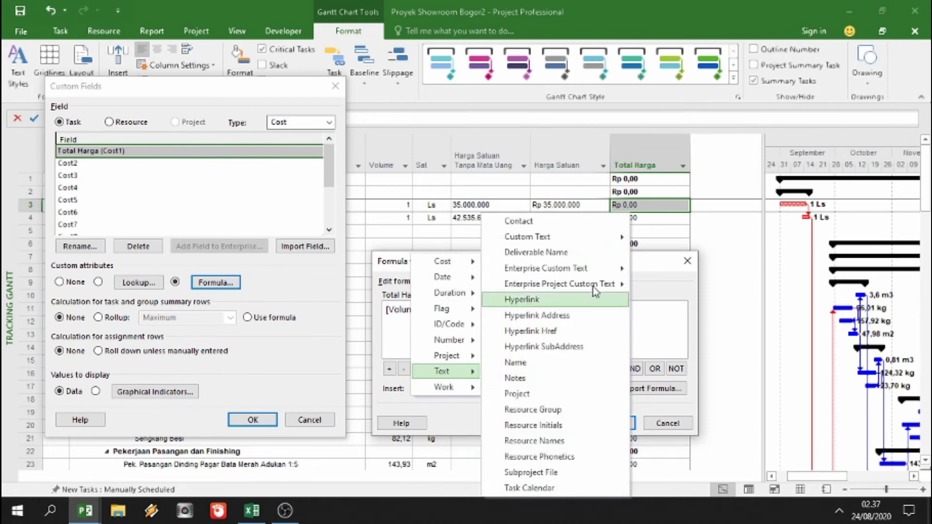
{"action": "mouse_move", "coordinate": [601, 238]}
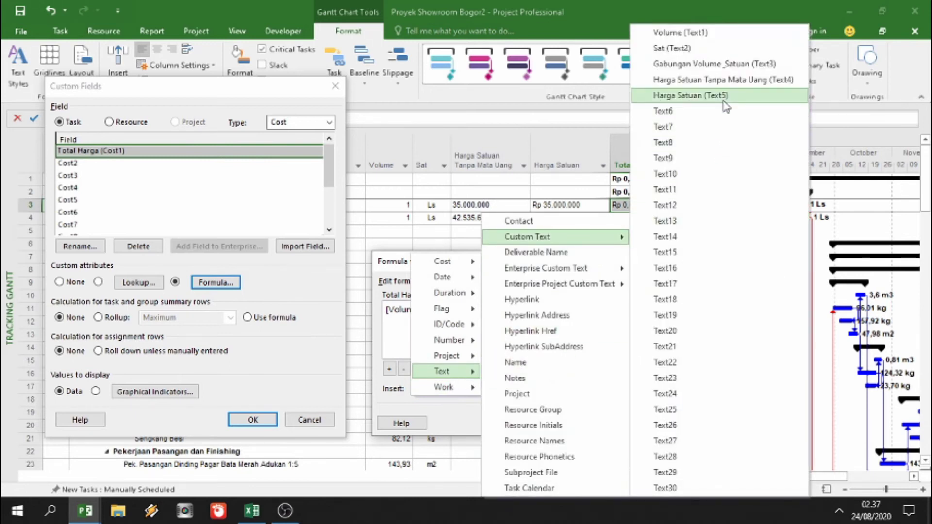
{"action": "left_click", "coordinate": [724, 99]}
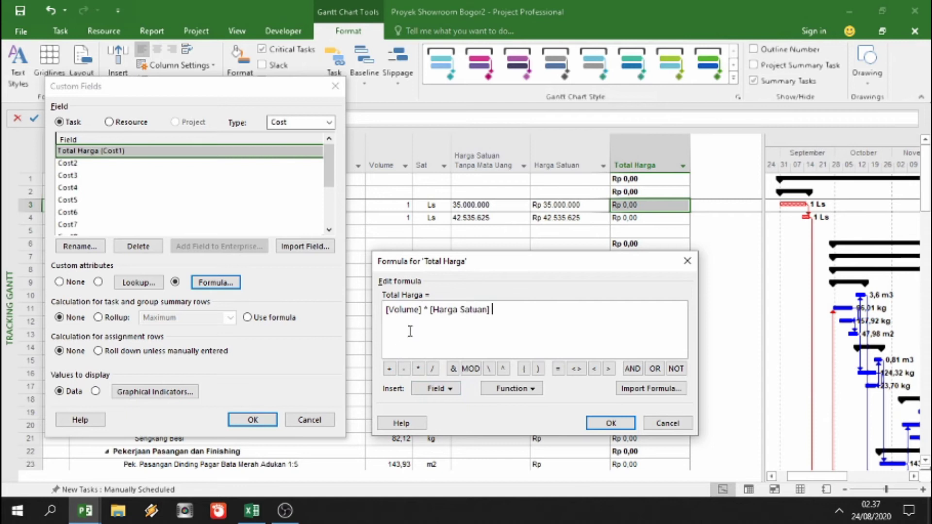
{"action": "left_click", "coordinate": [606, 423]}
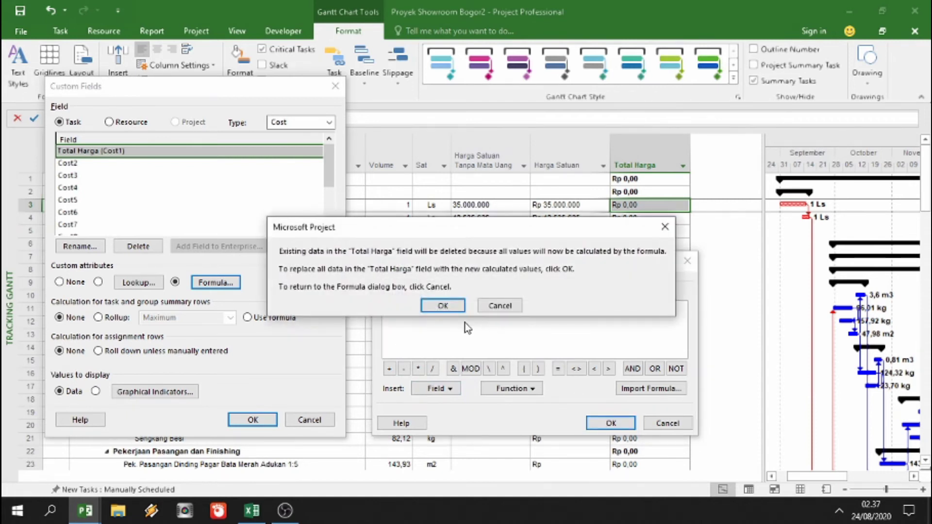
{"action": "left_click", "coordinate": [444, 307]}
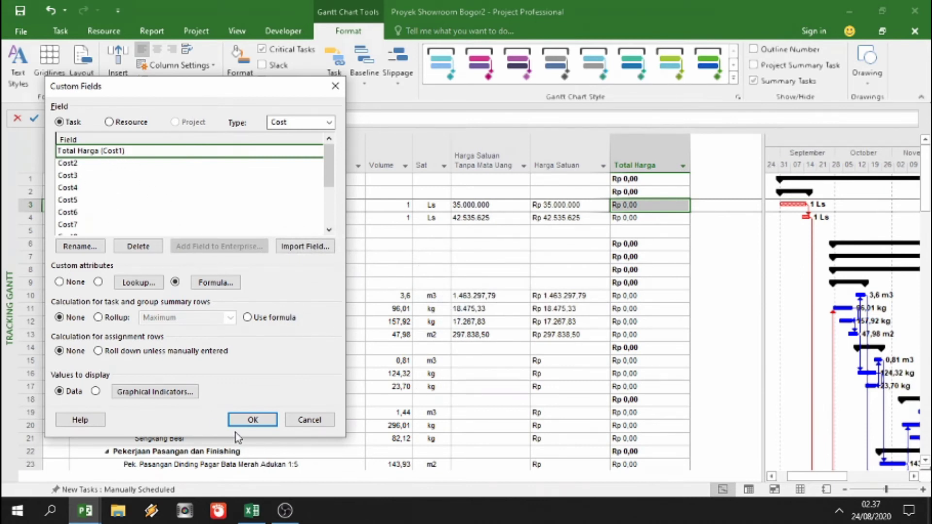
{"action": "left_click", "coordinate": [253, 419]}
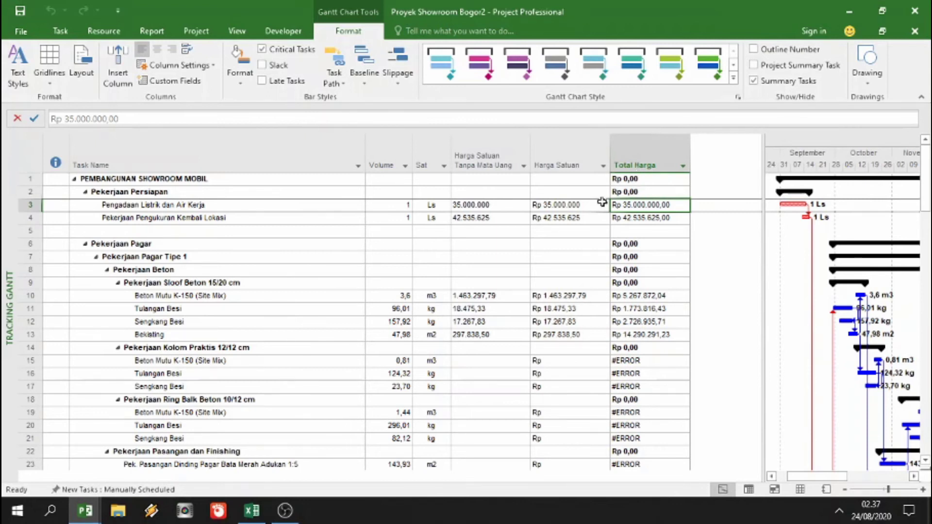
- Review the Total Harga field's formula and its Rollup option for summary rows without keeping any change
{"action": "left_click", "coordinate": [645, 163]}
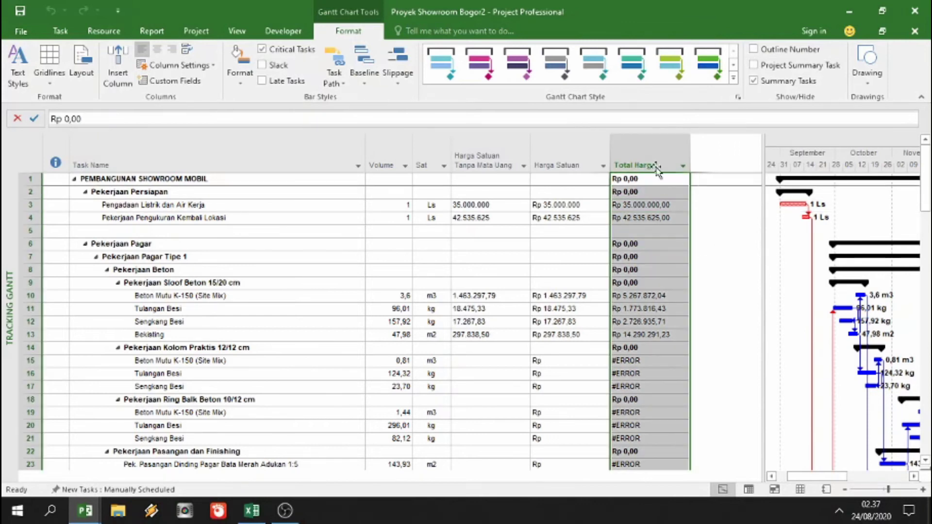
{"action": "left_click", "coordinate": [170, 81]}
{"action": "left_click_drag", "start_coordinate": [466, 71], "coordinate": [223, 104]}
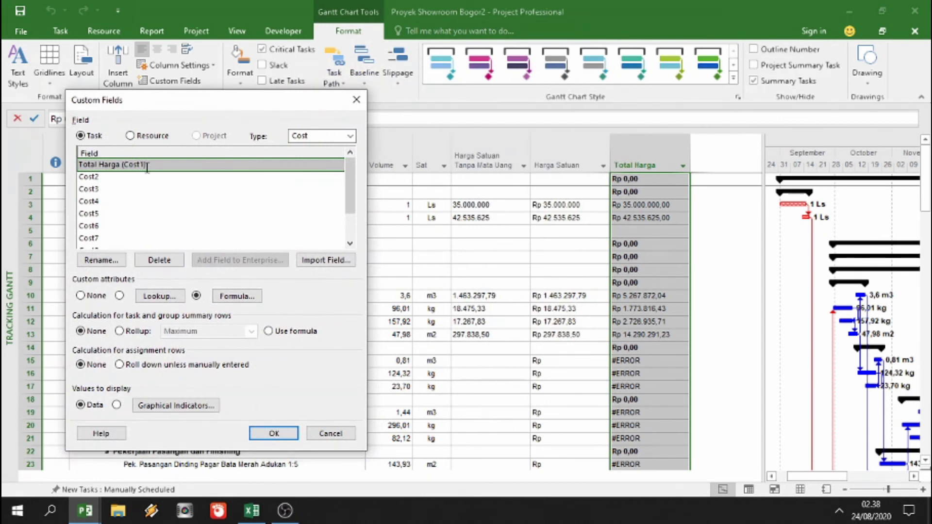
{"action": "left_click", "coordinate": [237, 295]}
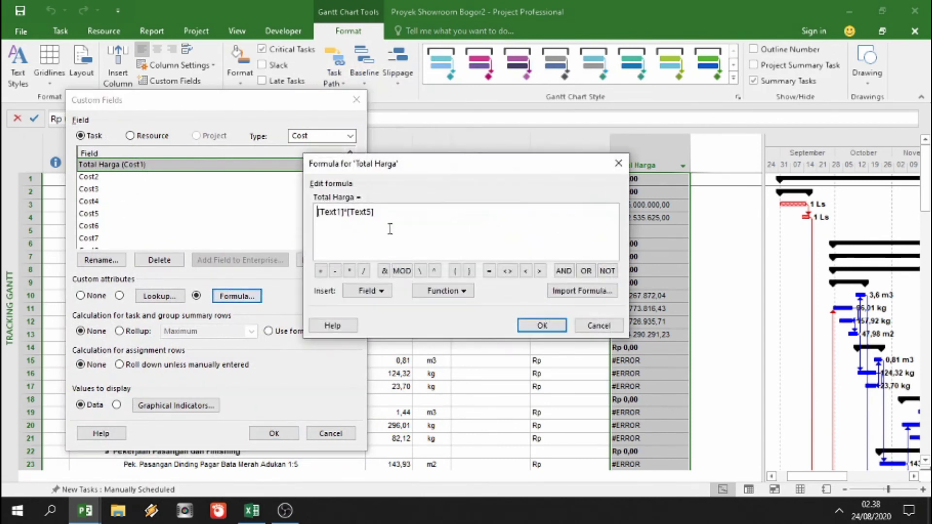
{"action": "left_click", "coordinate": [580, 326]}
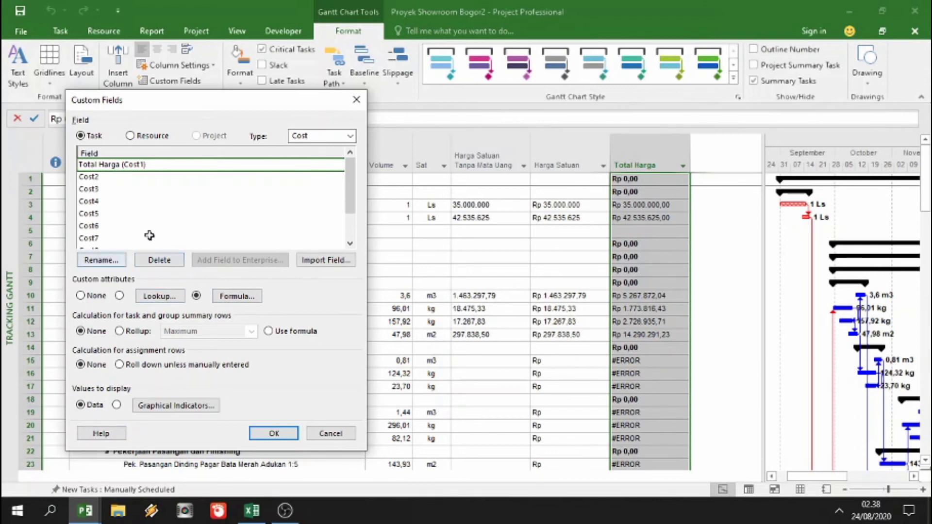
{"action": "left_click", "coordinate": [119, 333]}
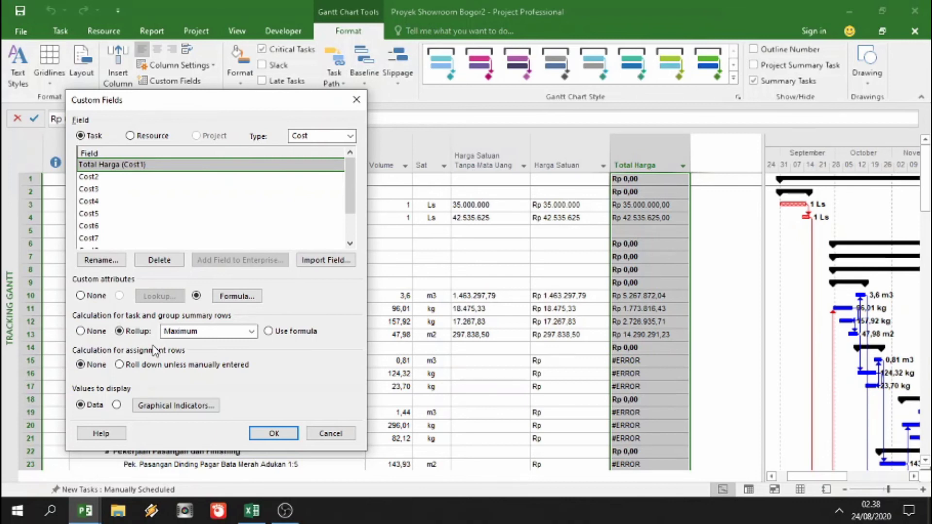
{"action": "left_click", "coordinate": [340, 434]}
- Examine the subtask grouping by collapsing and re-expanding Pekerjaan Persiapan, Pekerjaan Sloof Beton 15/20 cm and Pekerjaan Beton
{"action": "left_click", "coordinate": [86, 193]}
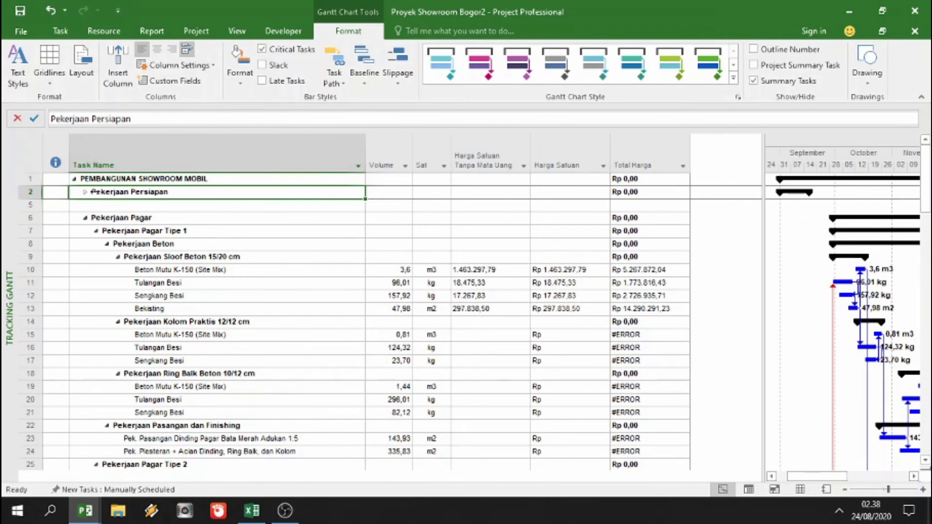
{"action": "left_click", "coordinate": [85, 193]}
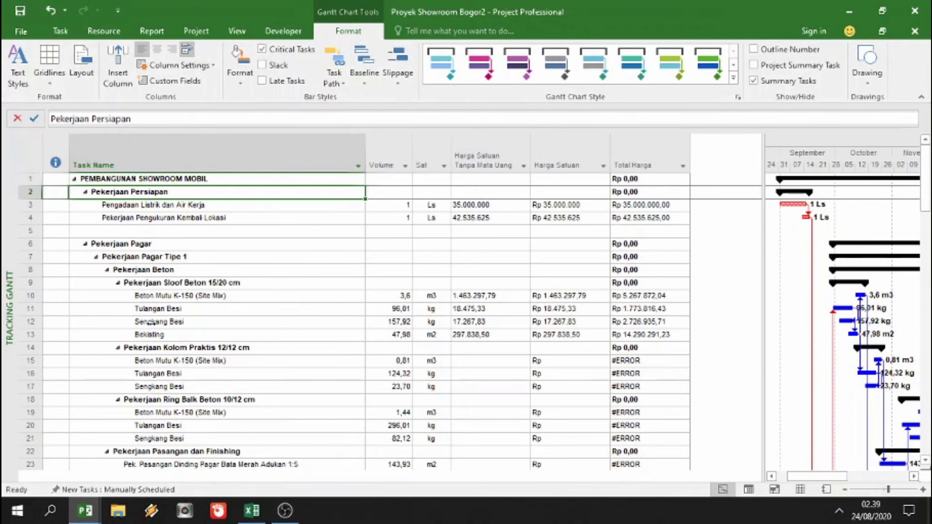
{"action": "left_click_drag", "start_coordinate": [158, 297], "coordinate": [156, 335]}
{"action": "left_click", "coordinate": [119, 284]}
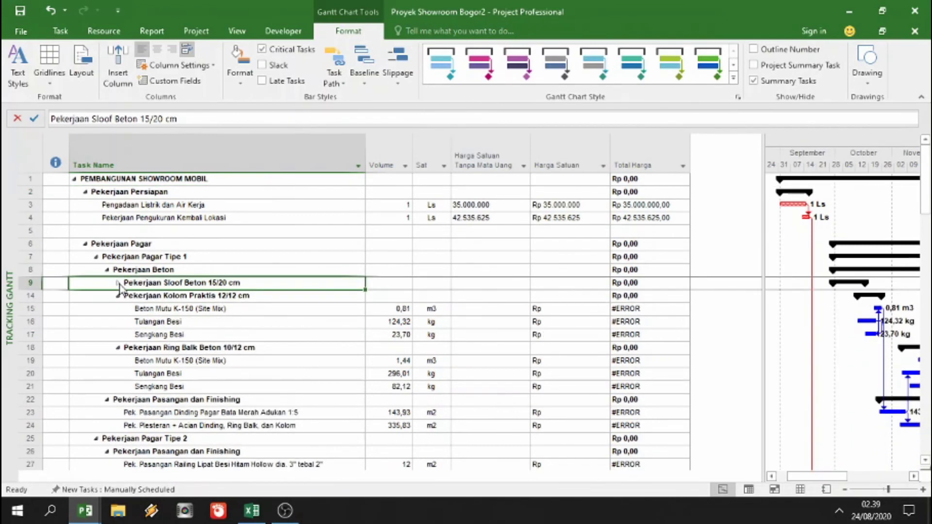
{"action": "left_click", "coordinate": [118, 282]}
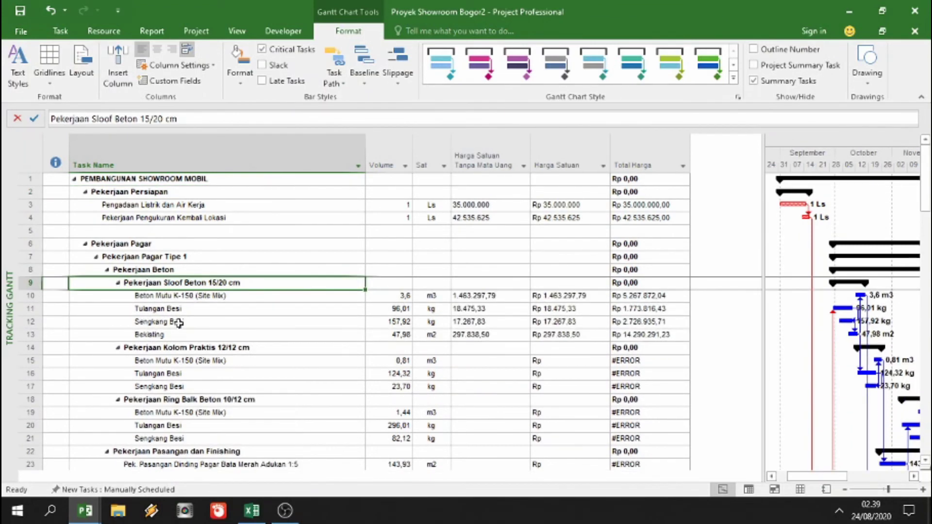
{"action": "left_click", "coordinate": [107, 270]}
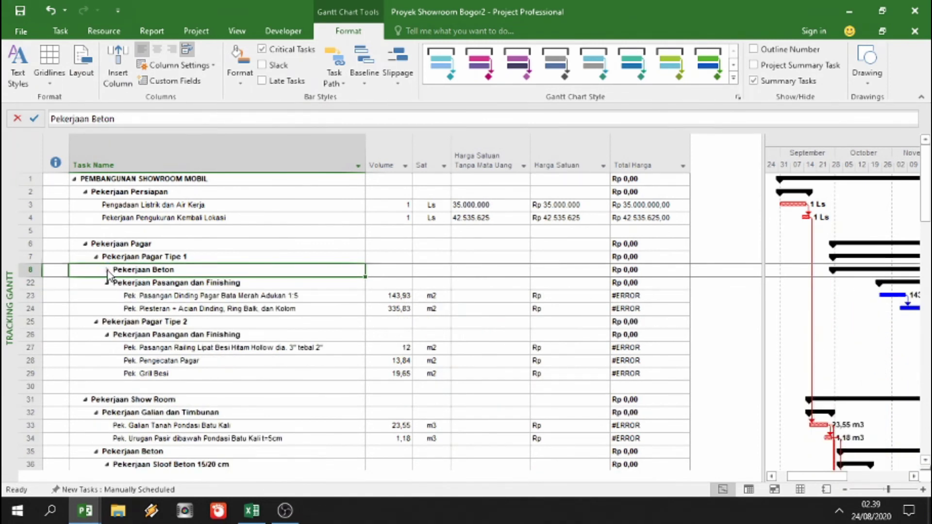
{"action": "left_click", "coordinate": [108, 270]}
{"action": "left_click", "coordinate": [175, 284]}
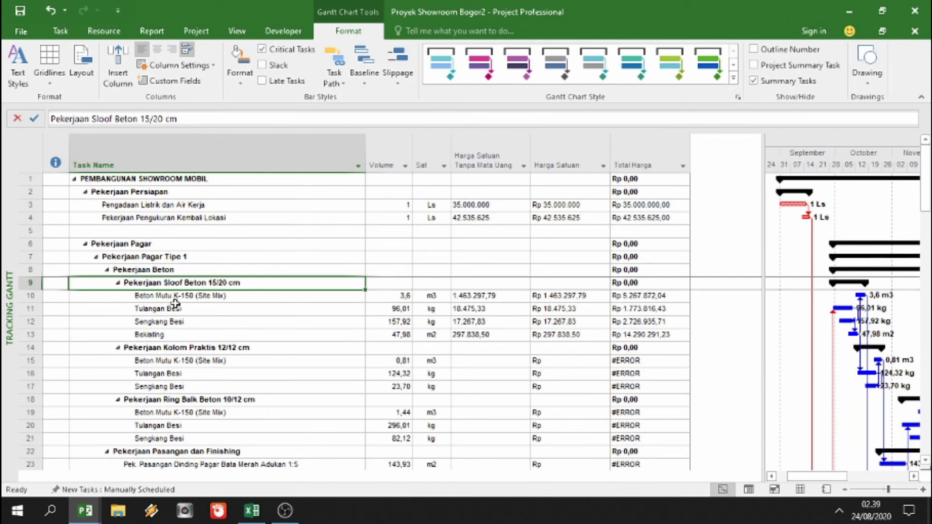
{"action": "left_click", "coordinate": [192, 347]}
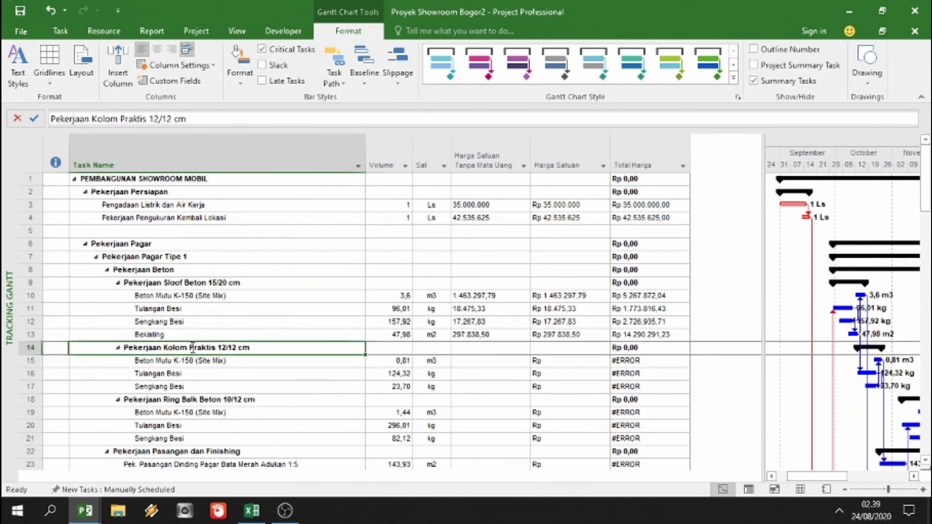
{"action": "left_click", "coordinate": [190, 399]}
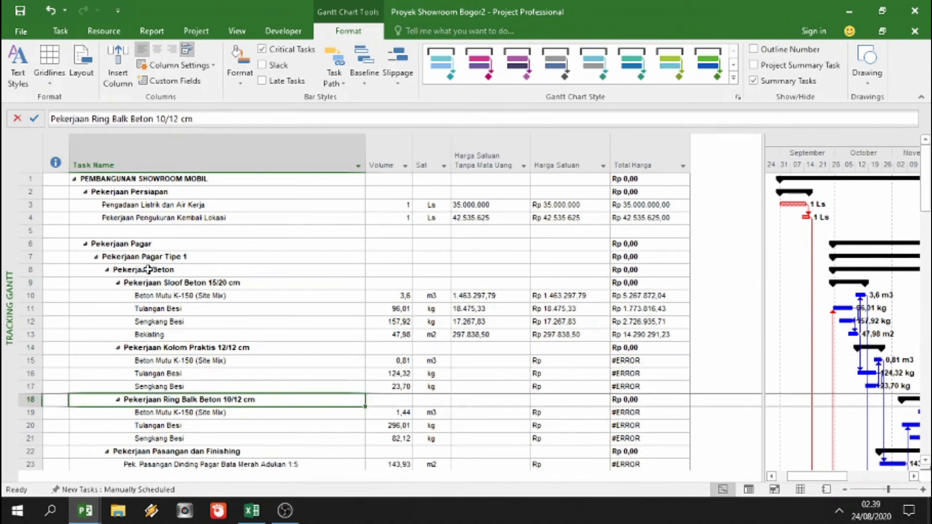
{"action": "left_click", "coordinate": [107, 271]}
{"action": "left_click", "coordinate": [108, 271]}
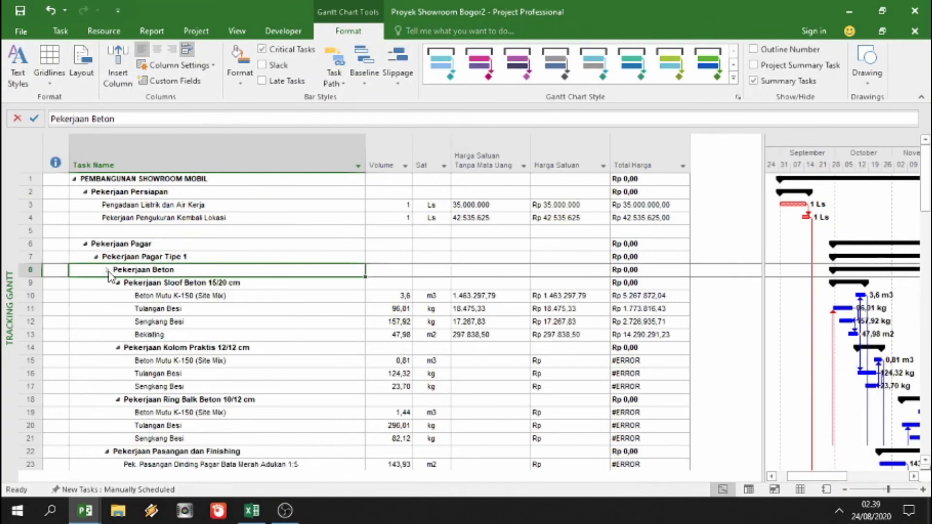
- Set the Total Harga field to roll up task and group summary rows by Sum and apply the custom field settings
{"action": "left_click", "coordinate": [651, 153]}
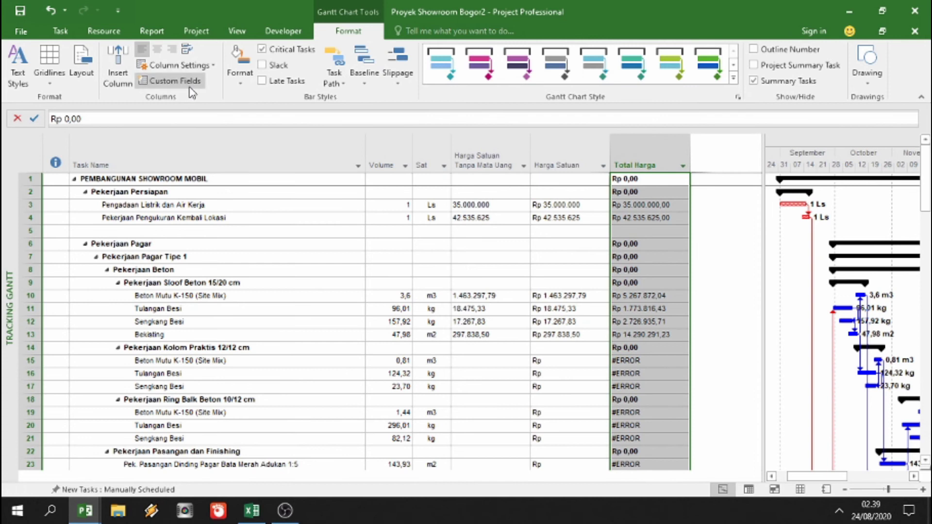
{"action": "left_click", "coordinate": [170, 80]}
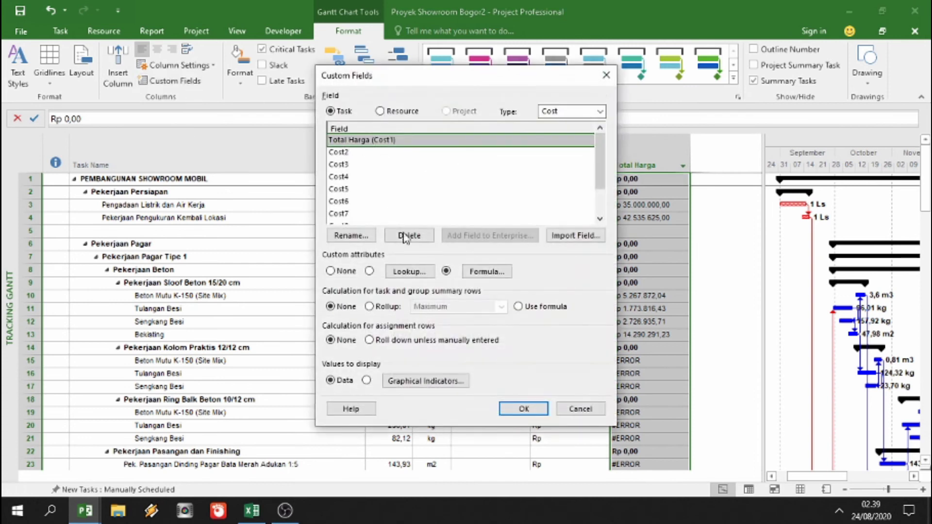
{"action": "left_click", "coordinate": [370, 307]}
{"action": "left_click", "coordinate": [471, 308]}
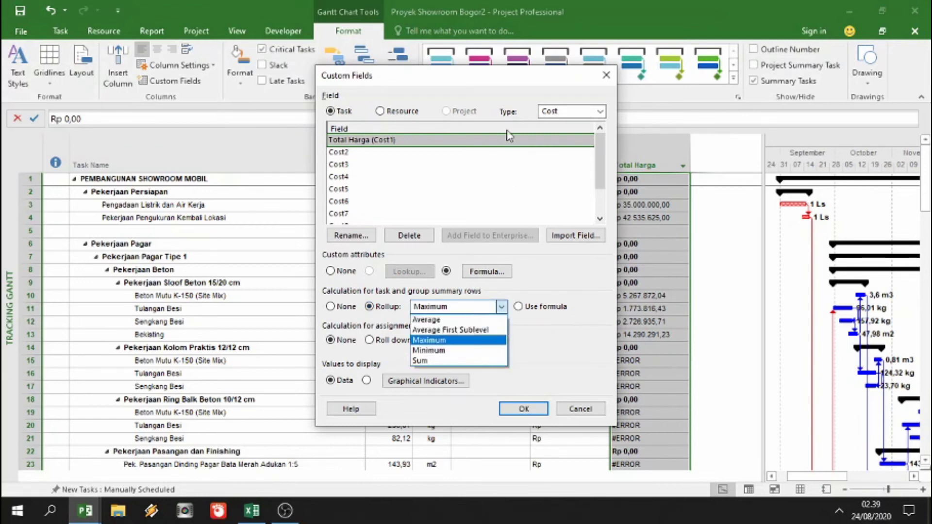
{"action": "left_click", "coordinate": [496, 77]}
{"action": "left_click_drag", "start_coordinate": [468, 84], "coordinate": [234, 63]}
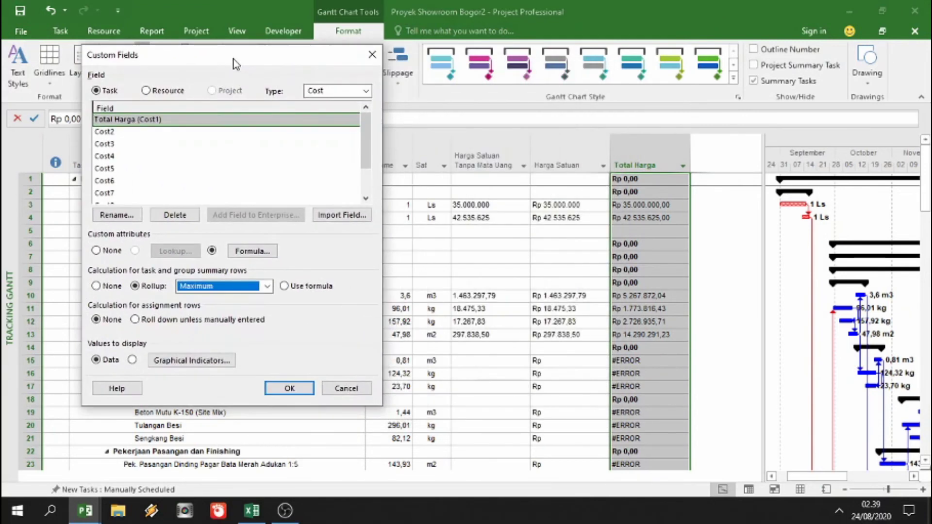
{"action": "left_click", "coordinate": [233, 286]}
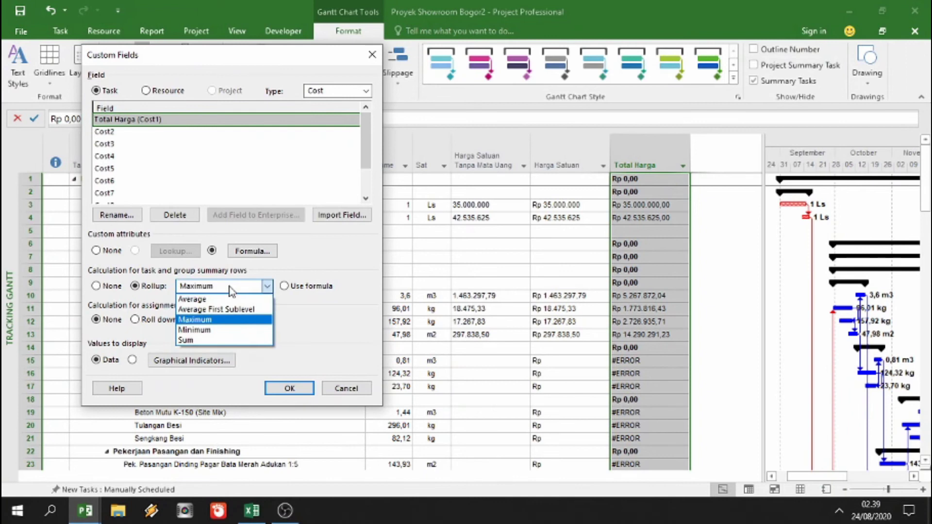
{"action": "left_click", "coordinate": [217, 340]}
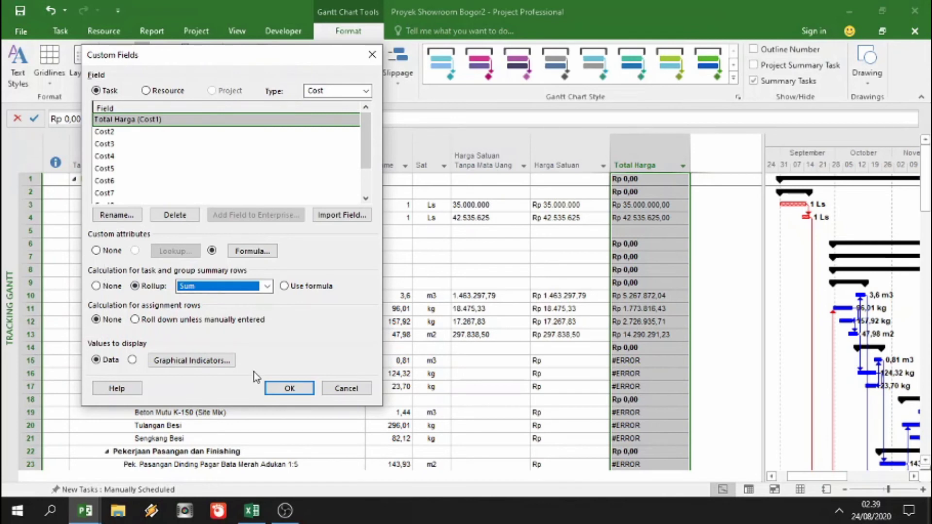
{"action": "left_click", "coordinate": [289, 389]}
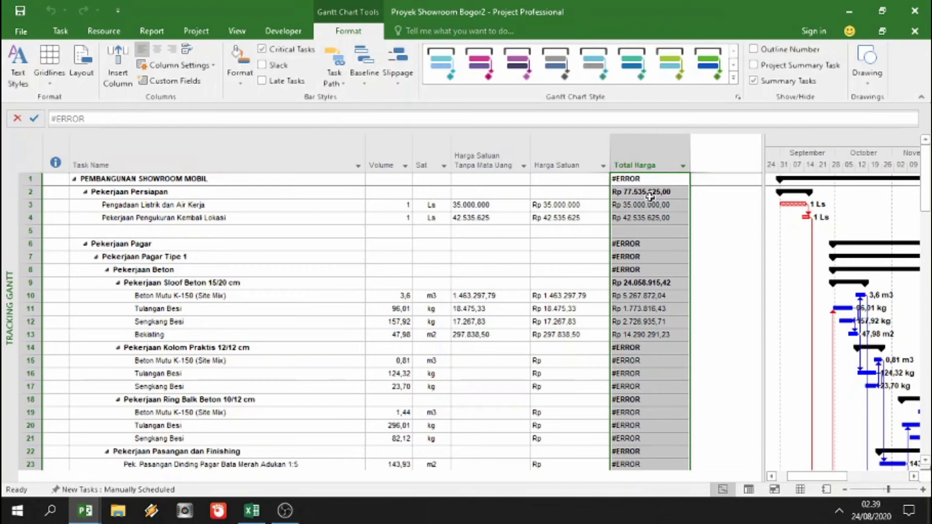
- Compare the Total Harga values with the Harga Satuan and Harga Total columns in the Proyek Showroom Bogor project
{"action": "left_click", "coordinate": [645, 194]}
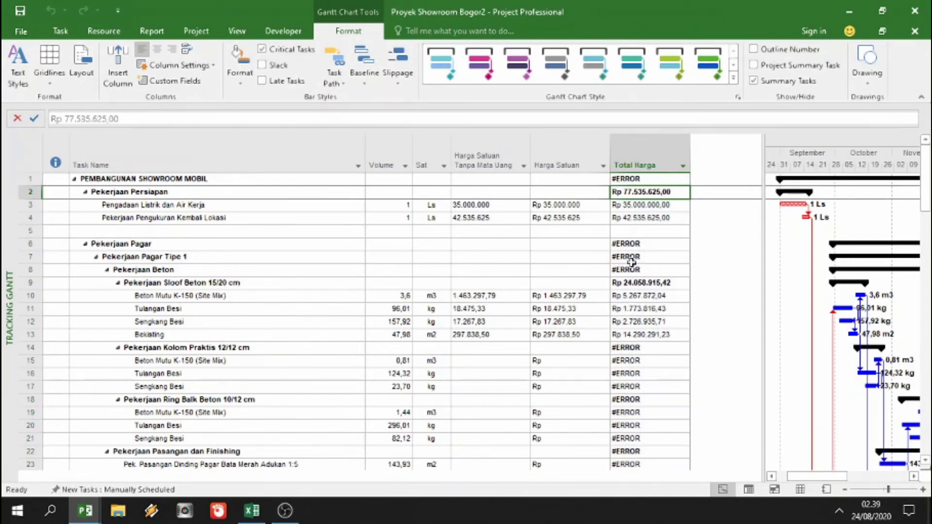
{"action": "scroll", "coordinate": [577, 336], "scroll_direction": "down", "scroll_amount": 3}
{"action": "scroll", "coordinate": [539, 309], "scroll_direction": "down", "scroll_amount": 7}
{"action": "scroll", "coordinate": [538, 309], "scroll_direction": "up", "scroll_amount": 7}
{"action": "scroll", "coordinate": [538, 309], "scroll_direction": "up", "scroll_amount": 3}
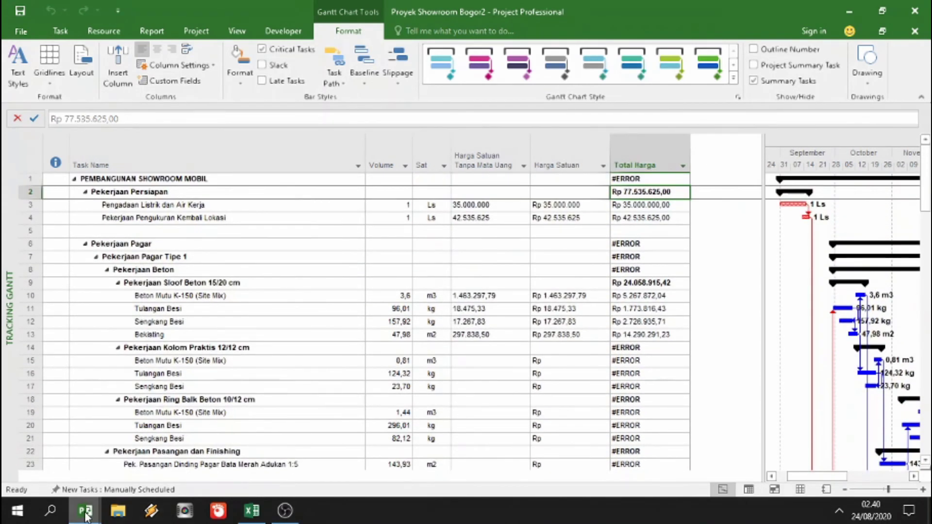
{"action": "left_click", "coordinate": [165, 487]}
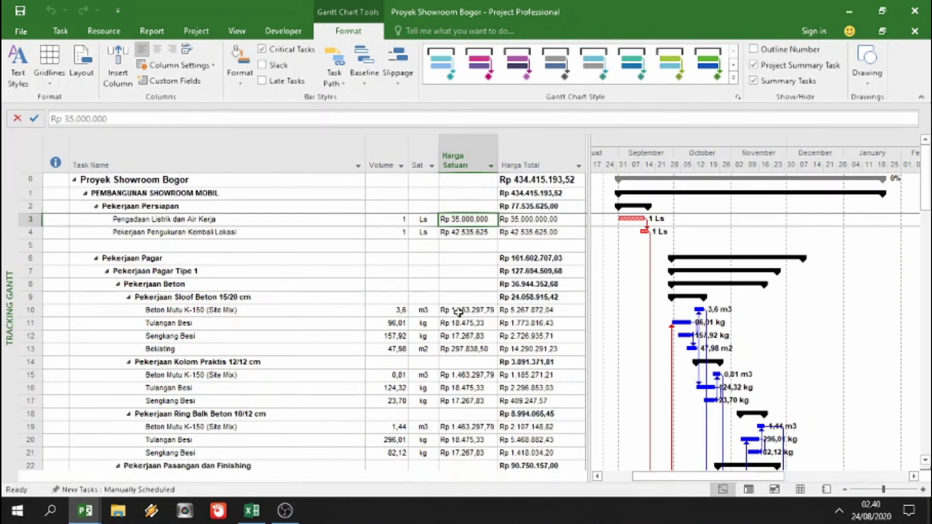
{"action": "scroll", "coordinate": [459, 312], "scroll_direction": "down", "scroll_amount": 1}
{"action": "scroll", "coordinate": [459, 273], "scroll_direction": "down", "scroll_amount": 1}
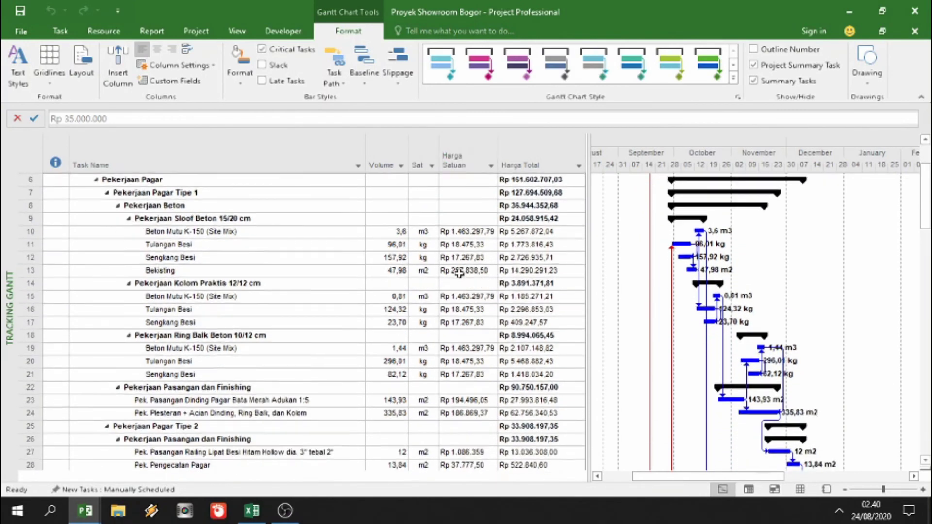
{"action": "left_click_drag", "start_coordinate": [462, 296], "coordinate": [476, 231]}
{"action": "scroll", "coordinate": [349, 323], "scroll_direction": "up", "scroll_amount": 6}
{"action": "scroll", "coordinate": [349, 323], "scroll_direction": "up", "scroll_amount": 20}
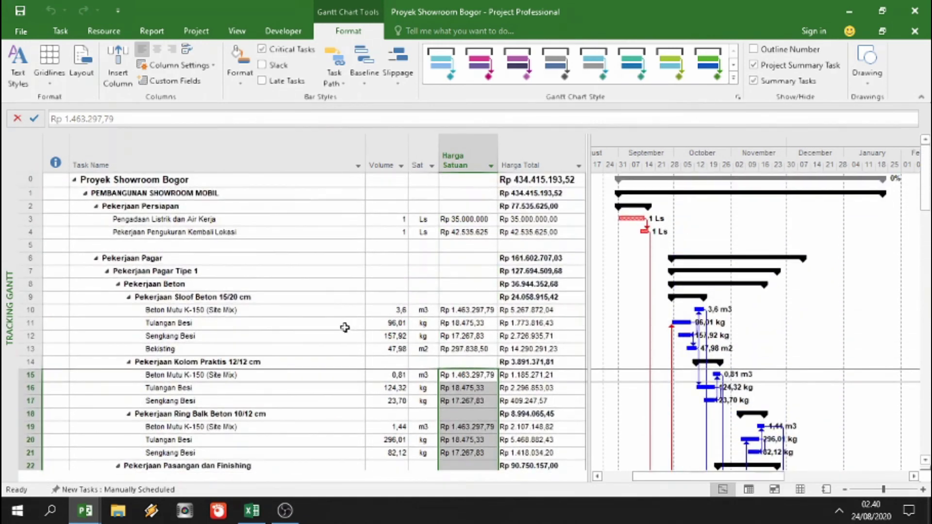
{"action": "mouse_move", "coordinate": [84, 511]}
{"action": "left_click", "coordinate": [51, 463]}
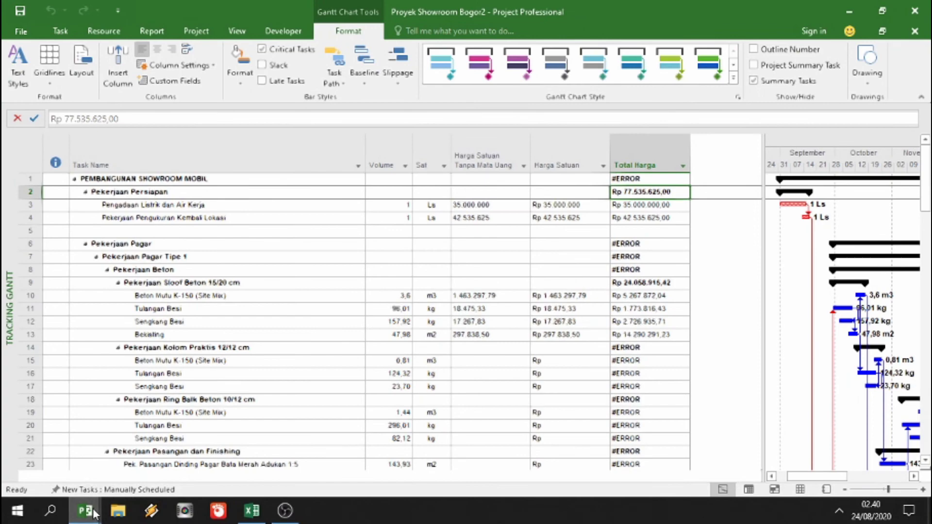
- Switch to the Proyek Showroom Bogor project and insert the Harga Satuan tanpa format column before Harga Satuan
{"action": "mouse_move", "coordinate": [85, 510]}
{"action": "left_click", "coordinate": [209, 466]}
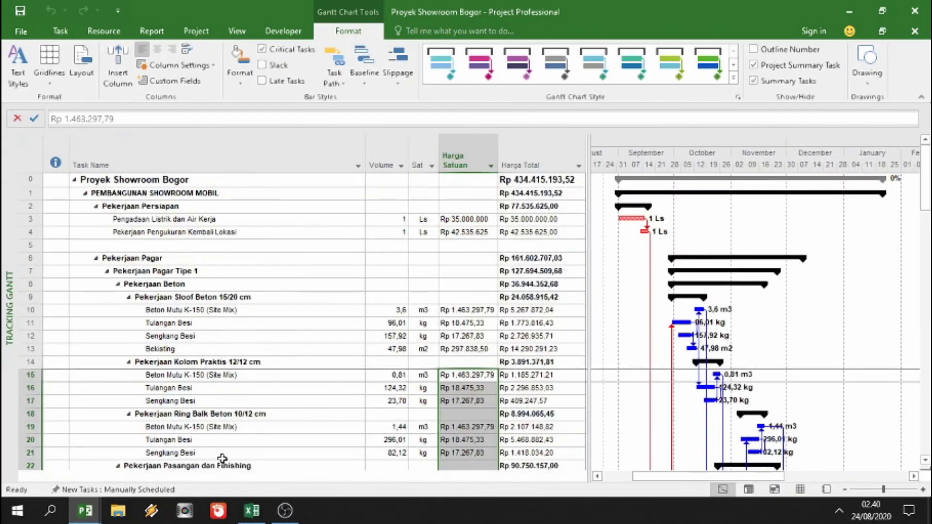
{"action": "right_click", "coordinate": [471, 145]}
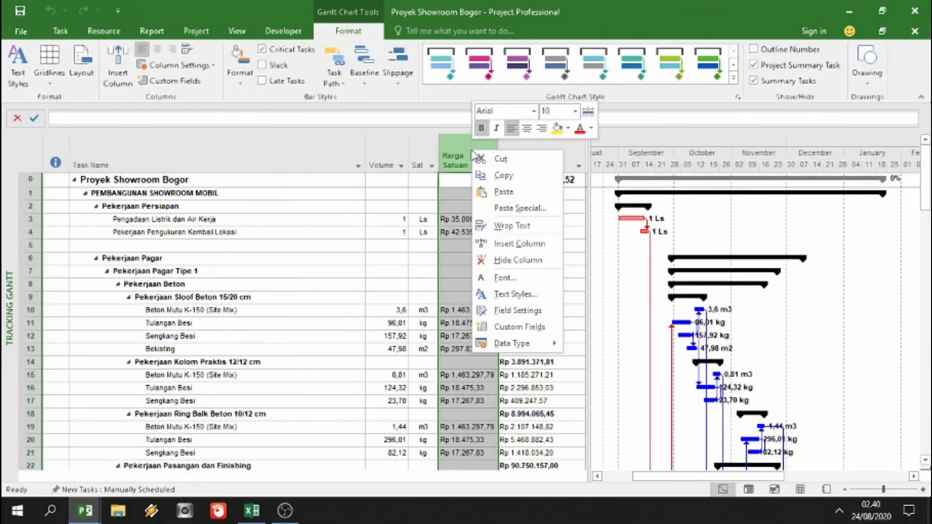
{"action": "left_click", "coordinate": [505, 244]}
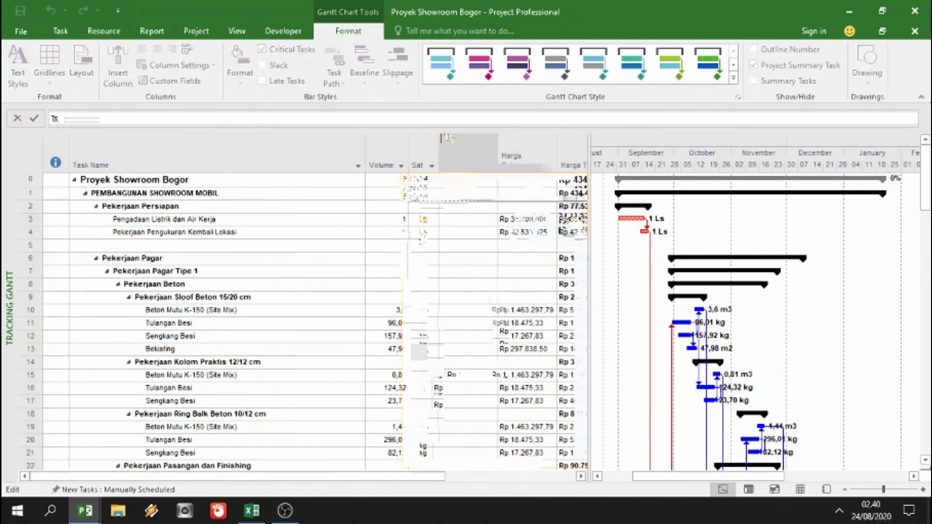
{"action": "type", "text": "Harga"}
{"action": "left_click", "coordinate": [524, 190]}
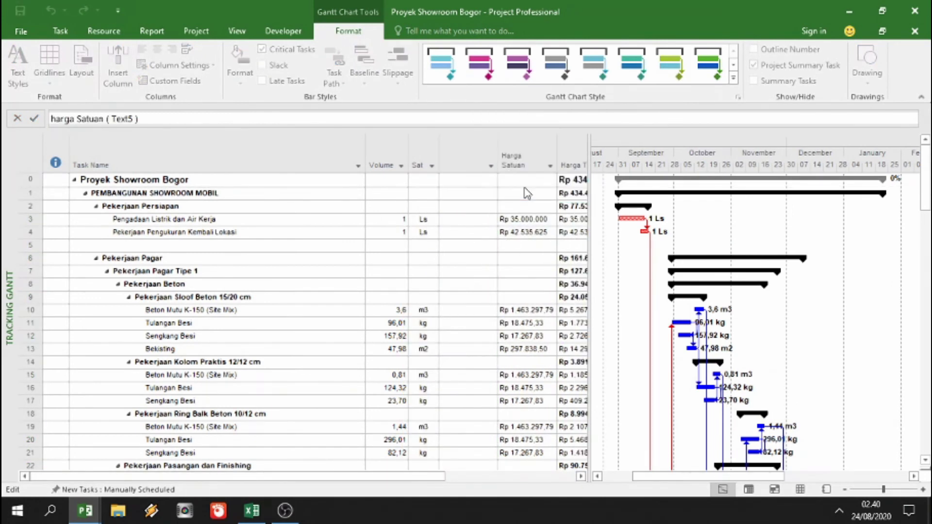
- Copy the unformatted unit prices from row 15 to row 101 into Harga Satuan Tanpa Mata Uang of Proyek Showroom Bogor2, starting at row 15
{"action": "scroll", "coordinate": [481, 289], "scroll_direction": "down", "scroll_amount": 2}
{"action": "left_click_drag", "start_coordinate": [474, 293], "coordinate": [474, 231]}
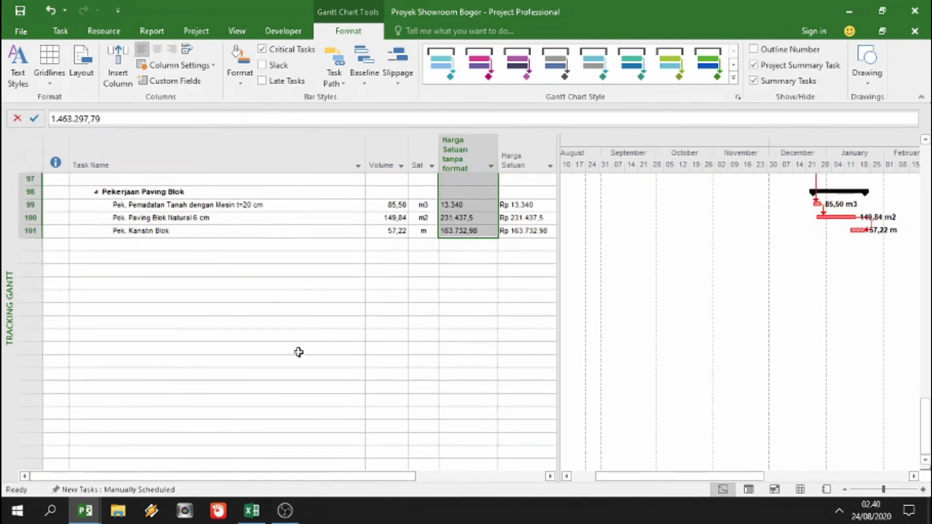
{"action": "mouse_move", "coordinate": [83, 508]}
{"action": "left_click", "coordinate": [77, 476]}
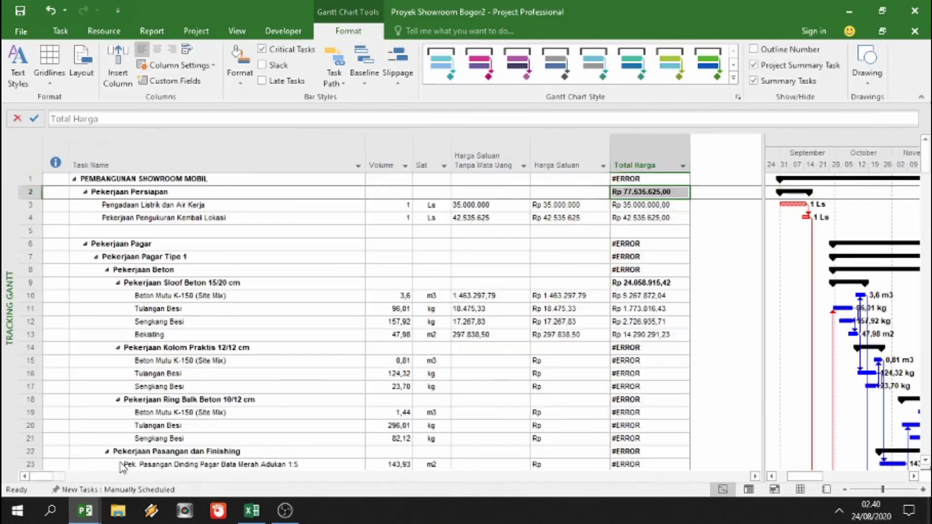
{"action": "left_click", "coordinate": [460, 362]}
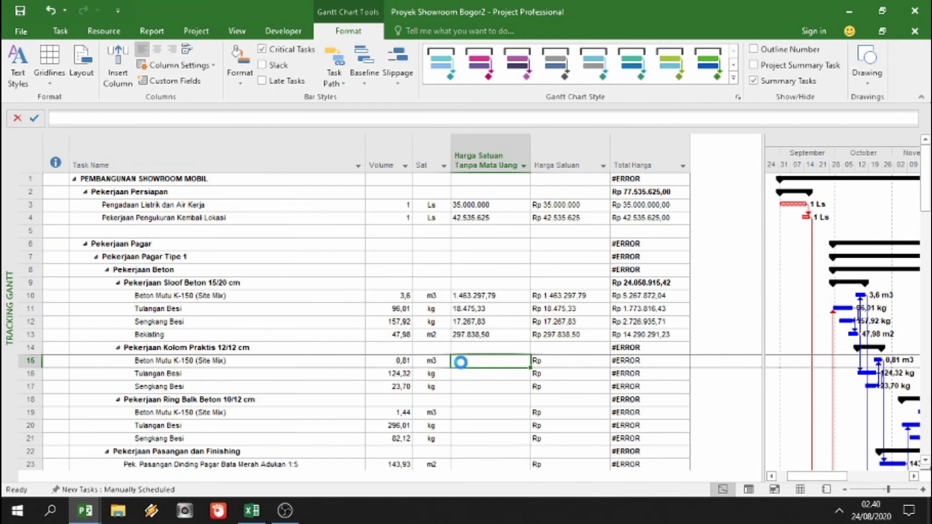
{"action": "key", "text": "ctrl+v"}
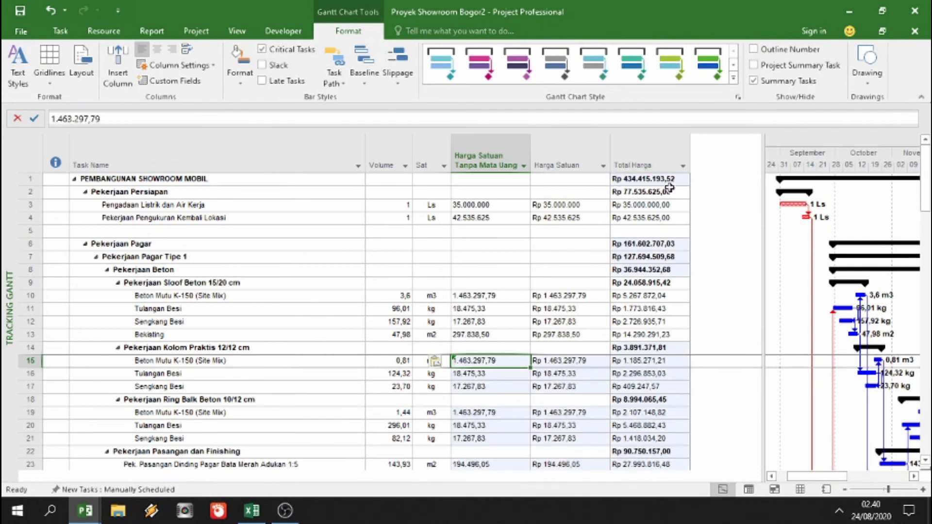
- Examine the pasted unit prices, the Harga Satuan column and the Total Harga values of tasks and summary rows
{"action": "scroll", "coordinate": [485, 275], "scroll_direction": "down", "scroll_amount": 6}
{"action": "scroll", "coordinate": [484, 288], "scroll_direction": "up", "scroll_amount": 2}
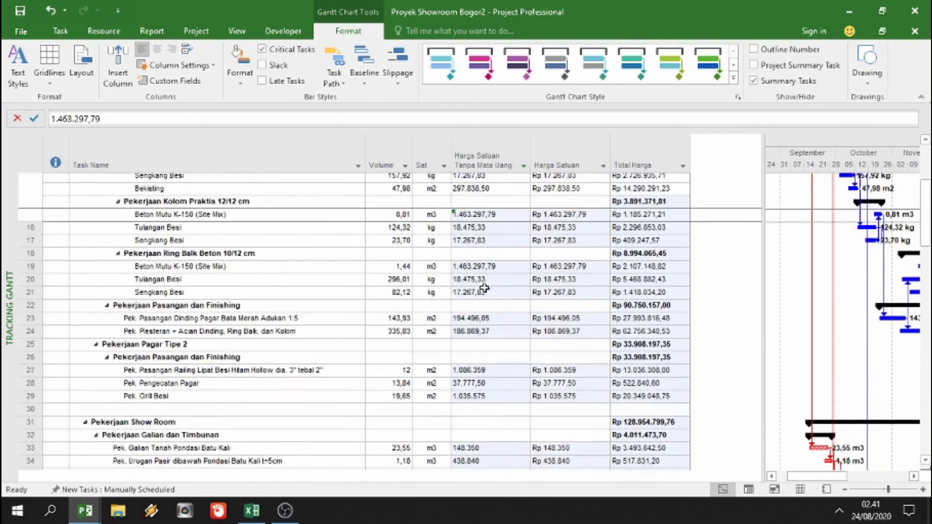
{"action": "scroll", "coordinate": [484, 288], "scroll_direction": "up", "scroll_amount": 4}
{"action": "left_click", "coordinate": [663, 231]}
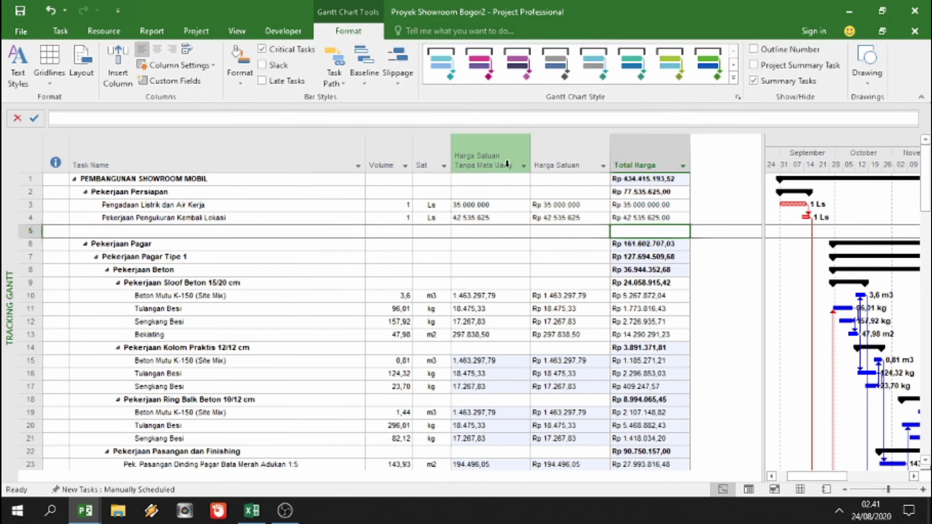
{"action": "left_click", "coordinate": [488, 191]}
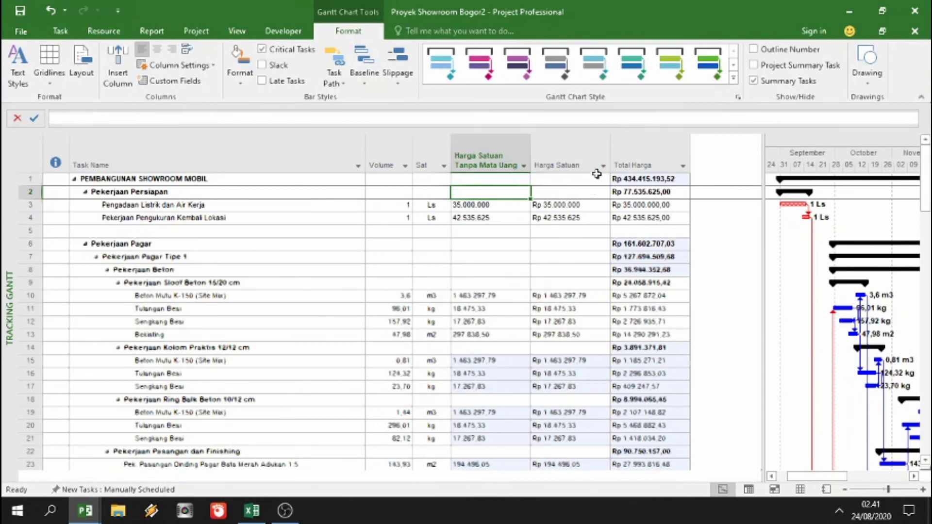
{"action": "left_click", "coordinate": [561, 206]}
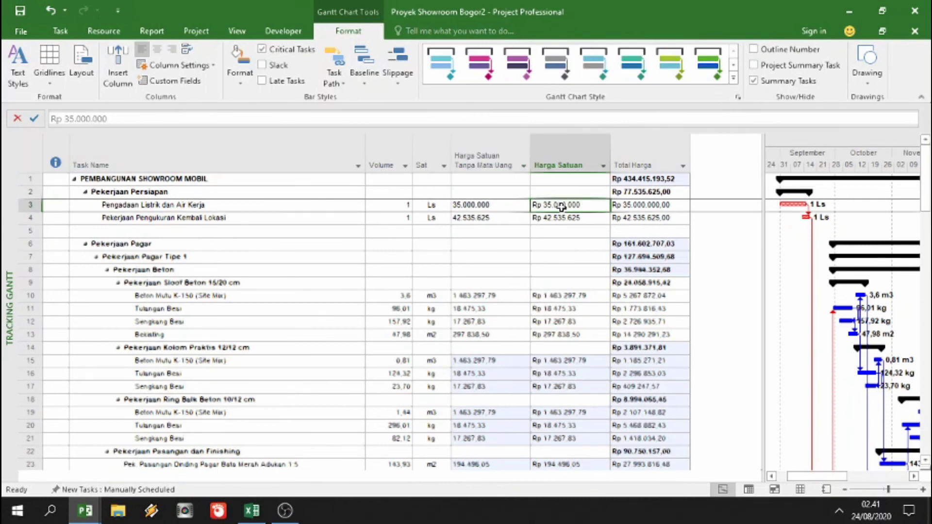
{"action": "left_click", "coordinate": [561, 181]}
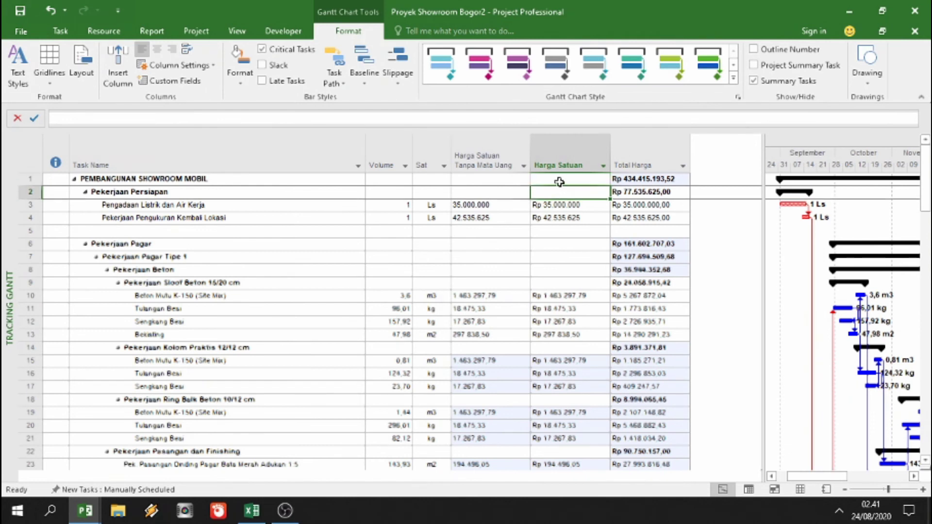
- Hide the Harga Satuan Tanpa Mata Uang column and narrow the task table to give the Gantt chart more room
{"action": "left_click", "coordinate": [490, 163]}
{"action": "right_click", "coordinate": [492, 165]}
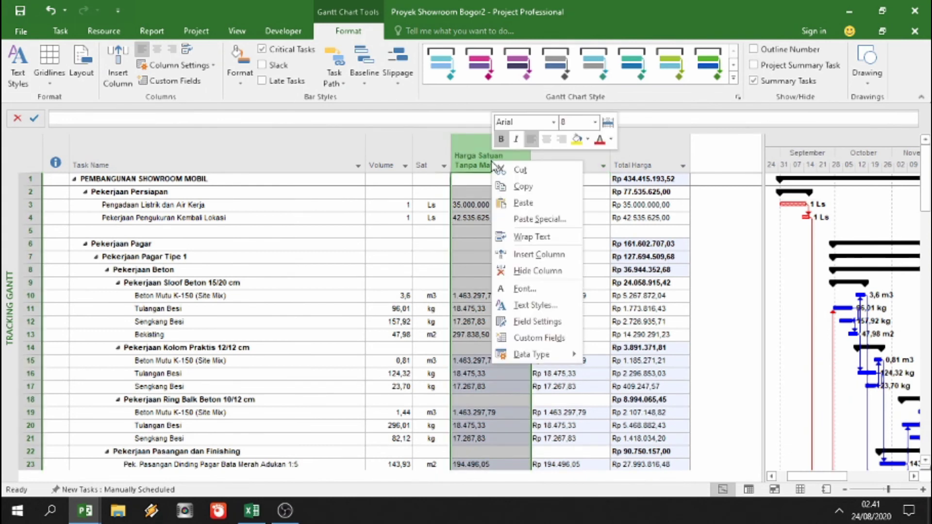
{"action": "left_click", "coordinate": [529, 270]}
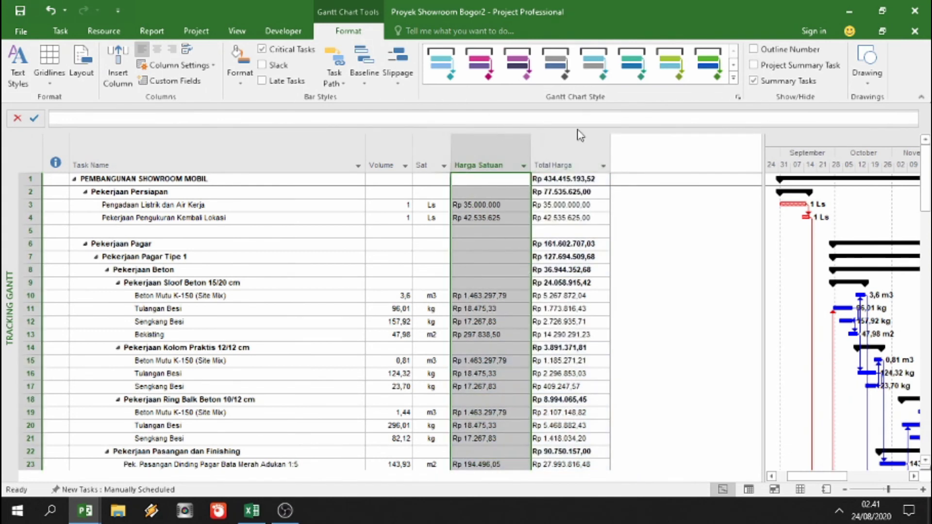
{"action": "left_click_drag", "start_coordinate": [763, 247], "coordinate": [640, 247]}
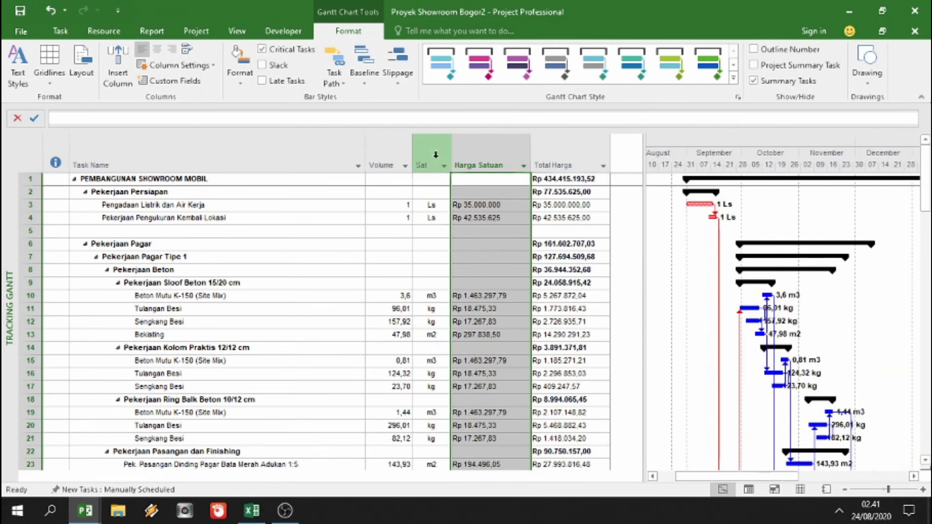
- Select the Total Harga column and open the Display options to examine the project's currency symbol, placement and decimal settings
{"action": "left_click", "coordinate": [548, 145]}
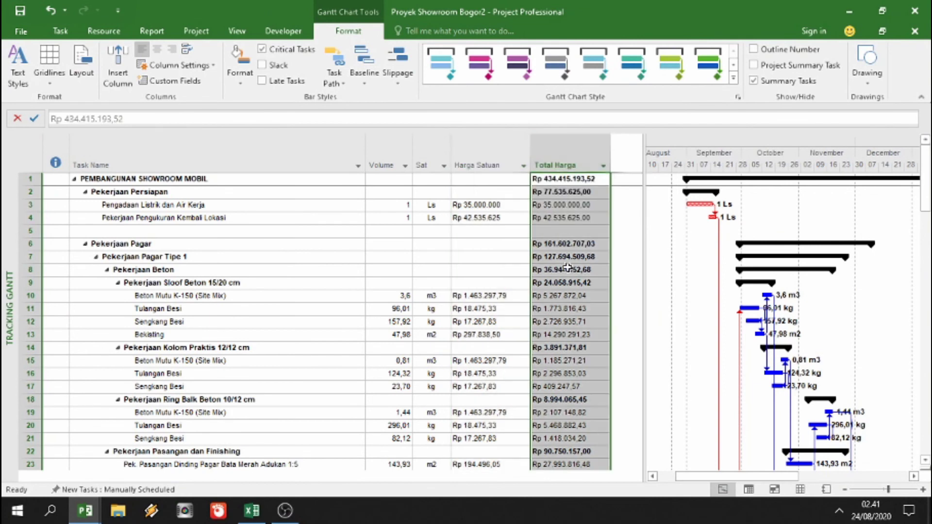
{"action": "left_click", "coordinate": [567, 269]}
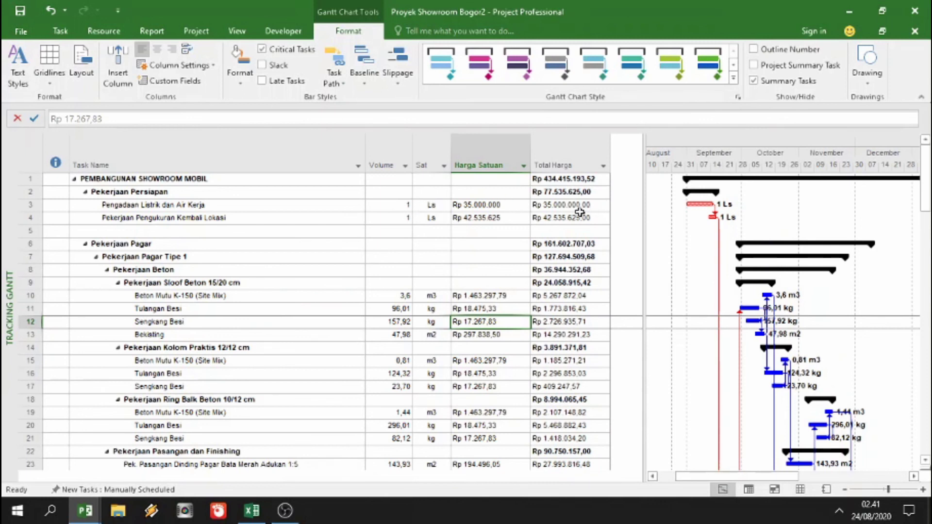
{"action": "left_click", "coordinate": [563, 166]}
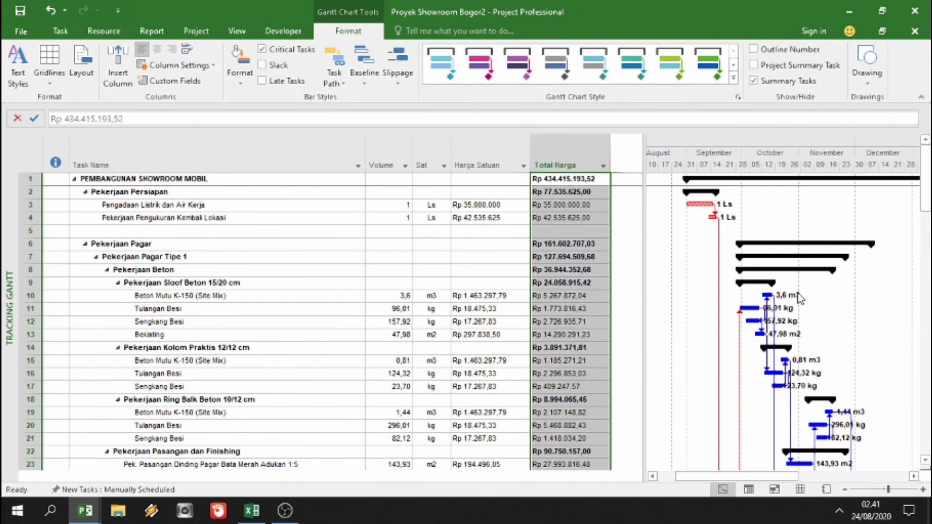
{"action": "left_click", "coordinate": [22, 32]}
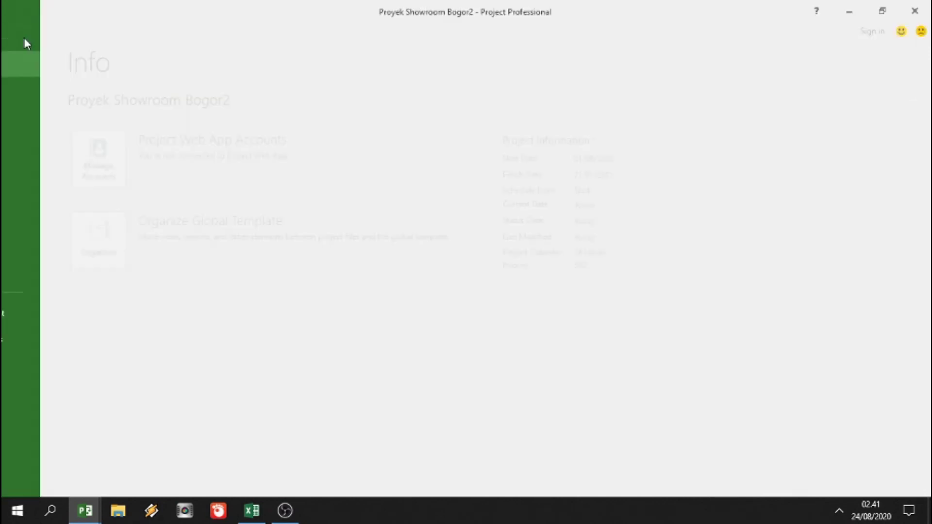
{"action": "left_click", "coordinate": [22, 336]}
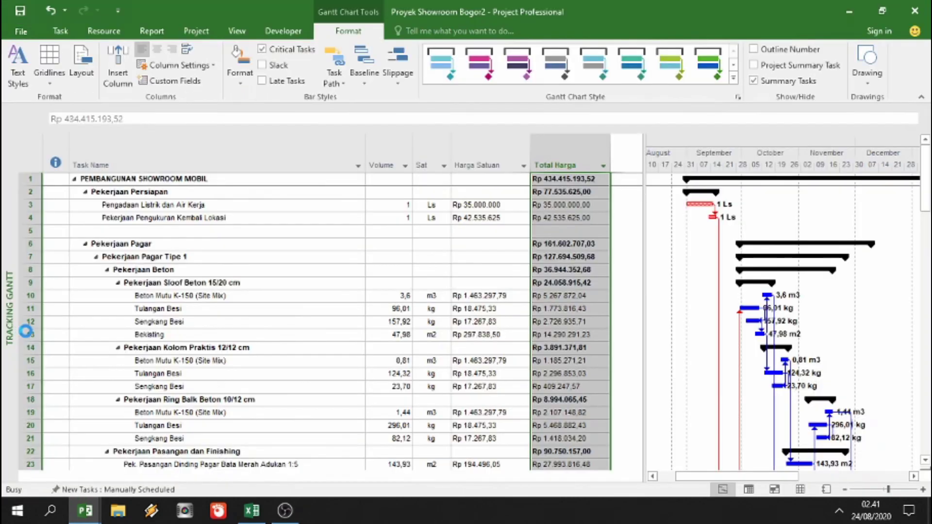
{"action": "left_click", "coordinate": [88, 58]}
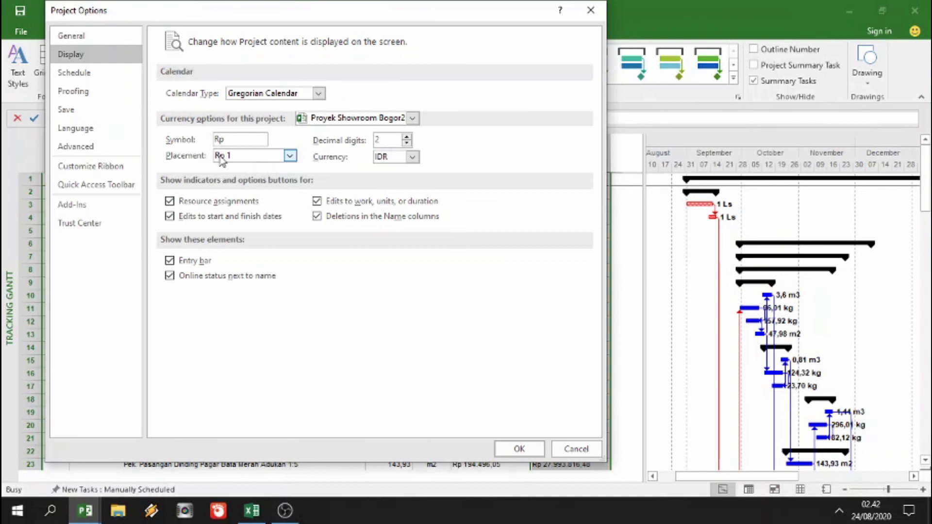
- Set the project's currency decimal digits to 0 in the Display options
{"action": "left_click", "coordinate": [572, 447]}
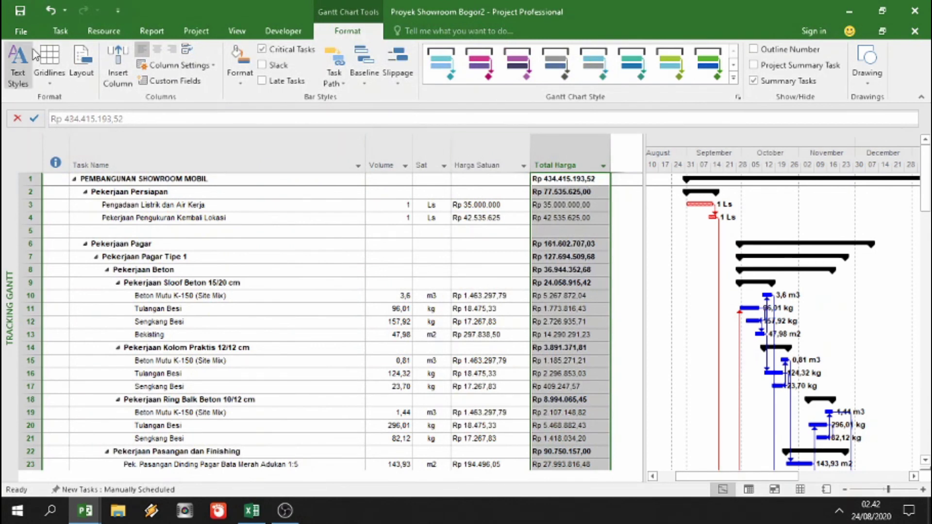
{"action": "left_click", "coordinate": [25, 30]}
{"action": "left_click", "coordinate": [32, 339]}
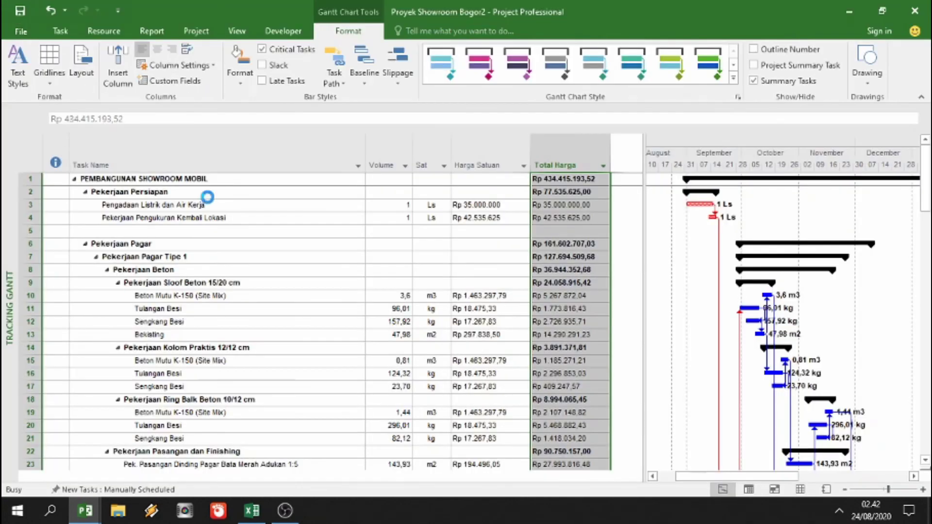
{"action": "left_click", "coordinate": [87, 56]}
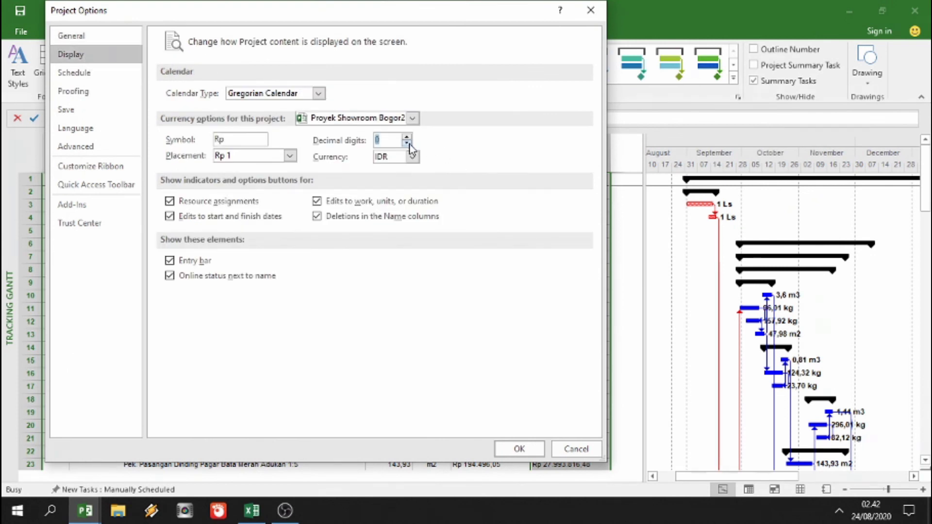
{"action": "left_click", "coordinate": [519, 447]}
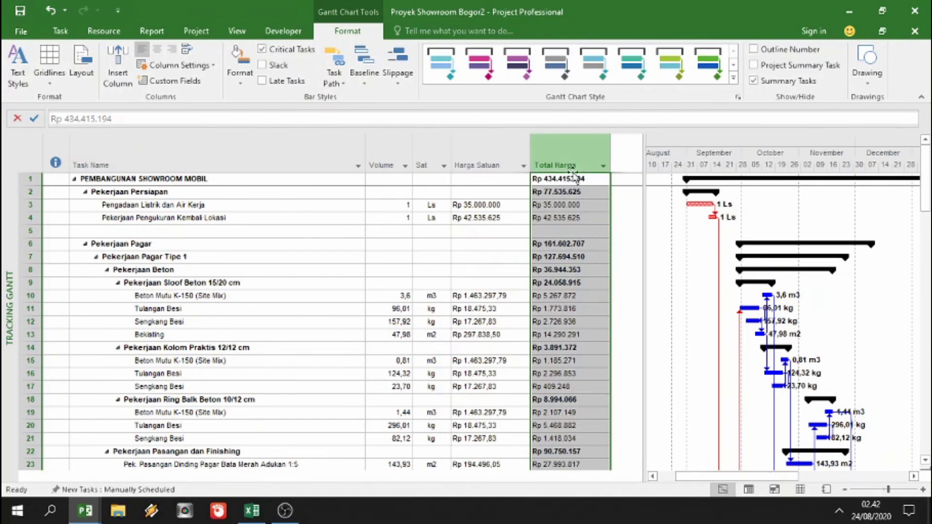
- Switch the project's currency to DKK in the Display options and apply it to the cost columns
{"action": "left_click", "coordinate": [13, 28]}
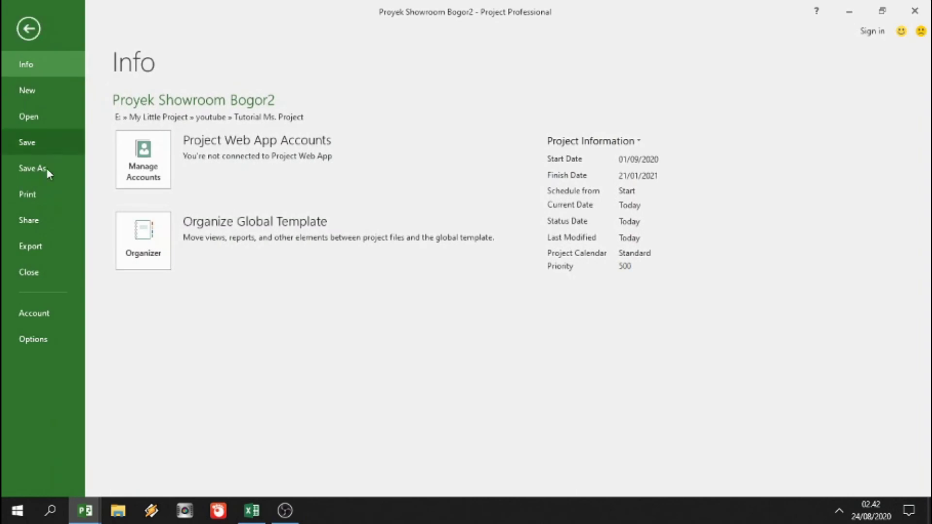
{"action": "left_click", "coordinate": [58, 342]}
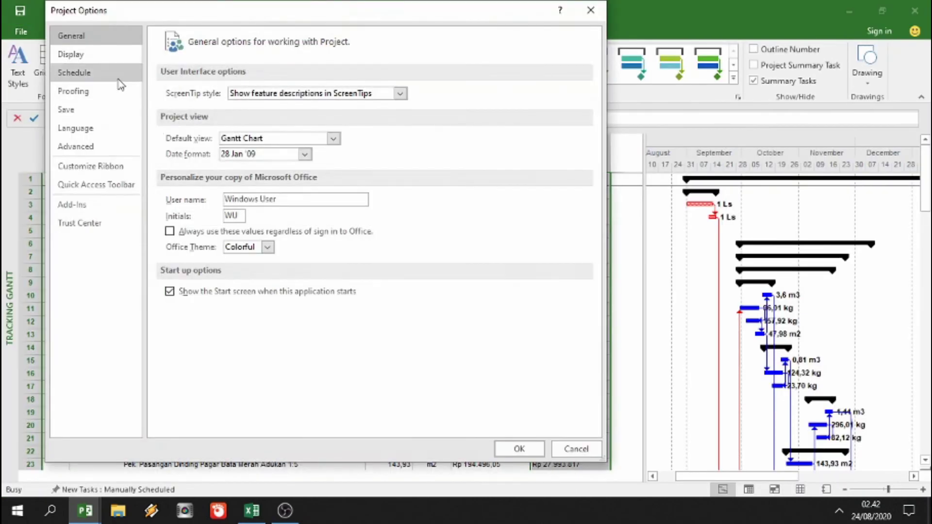
{"action": "left_click", "coordinate": [95, 56]}
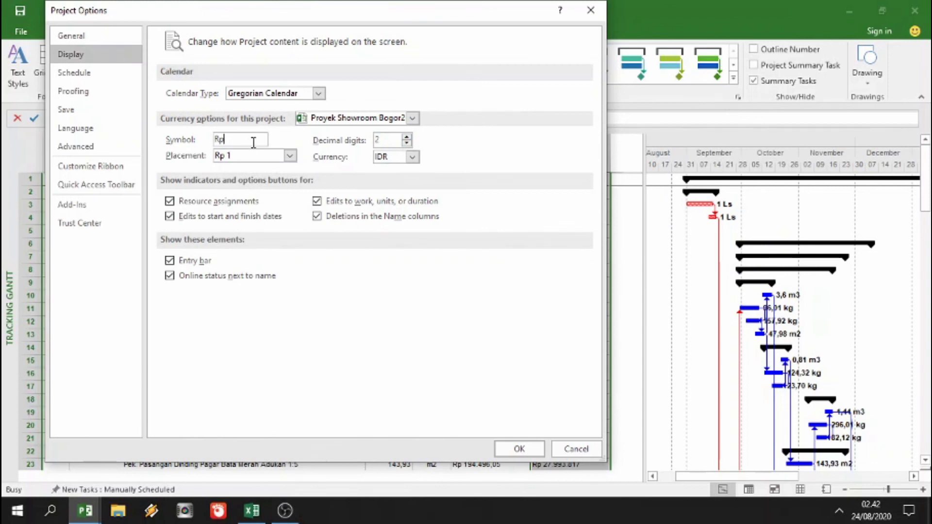
{"action": "left_click", "coordinate": [412, 158]}
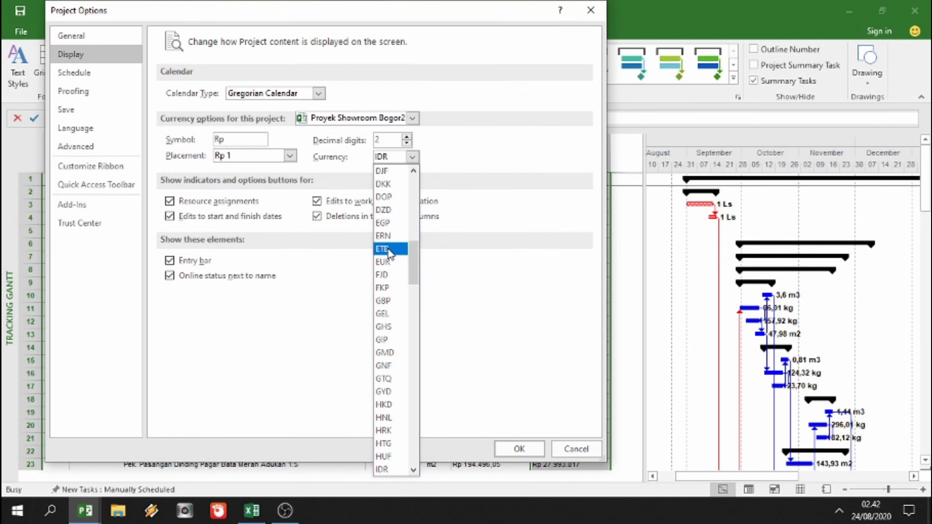
{"action": "scroll", "coordinate": [414, 387], "scroll_direction": "down", "scroll_amount": 2}
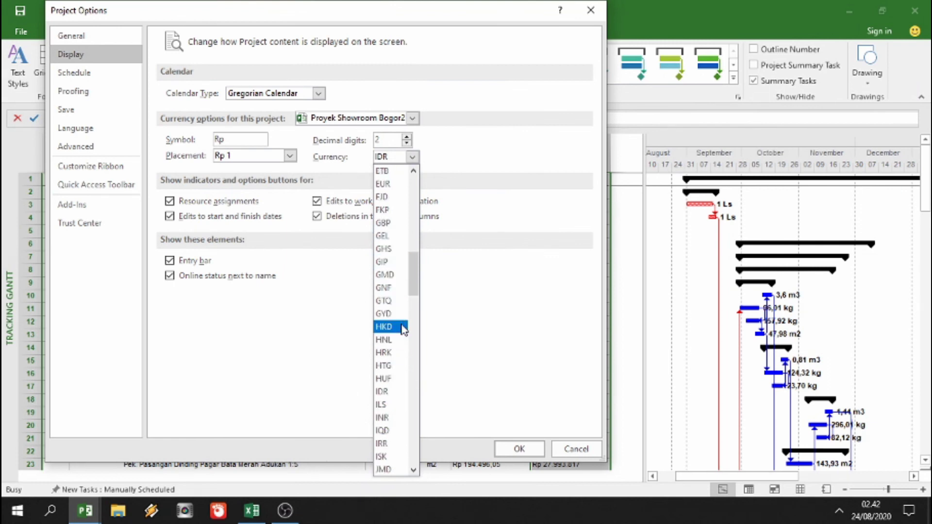
{"action": "left_click", "coordinate": [396, 397]}
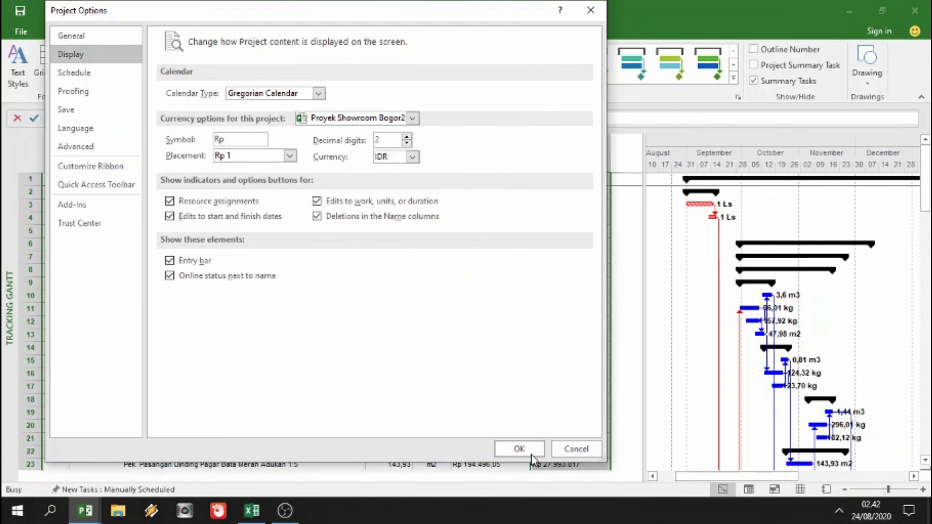
{"action": "left_click", "coordinate": [412, 162]}
{"action": "scroll", "coordinate": [413, 163], "scroll_direction": "down", "scroll_amount": 1}
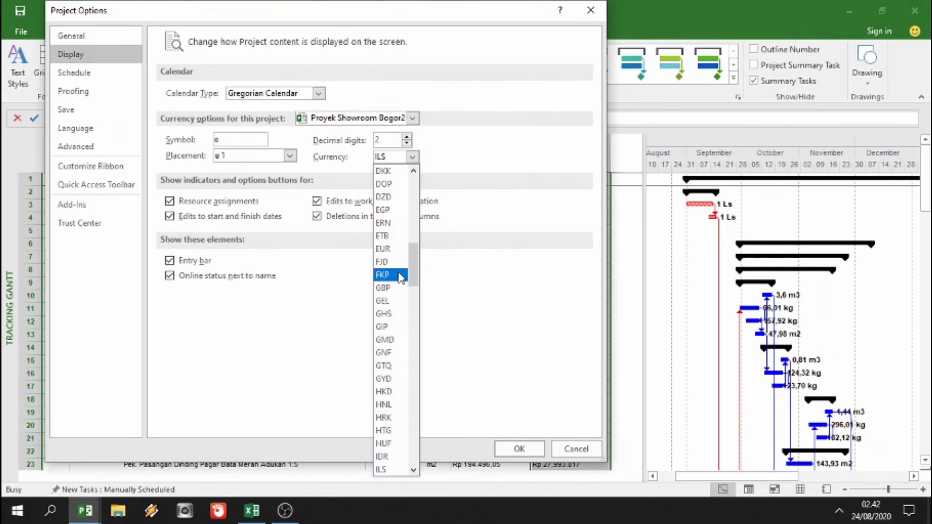
{"action": "left_click", "coordinate": [387, 173]}
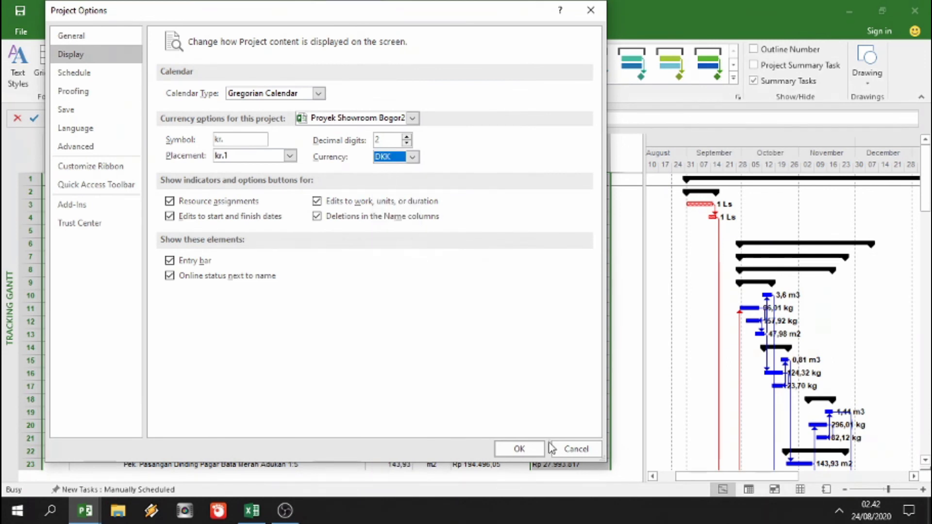
{"action": "left_click", "coordinate": [531, 448]}
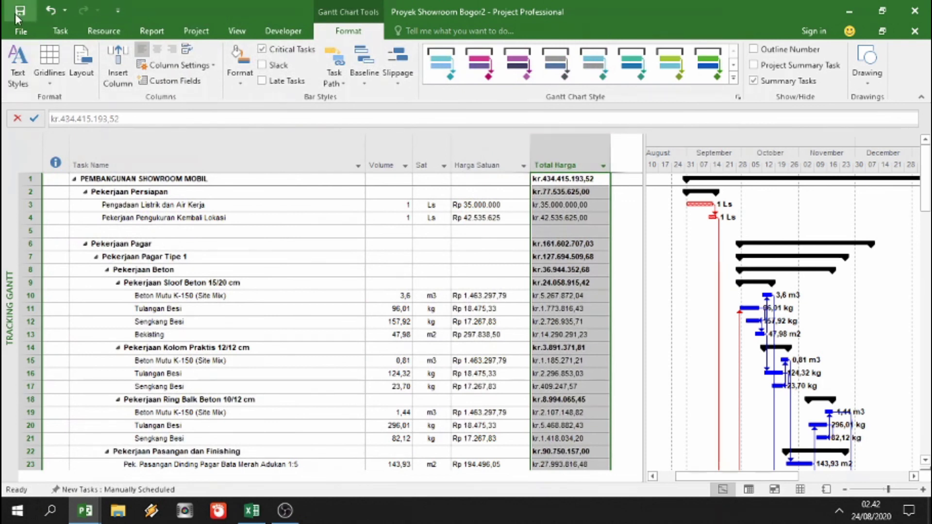
- Set the project's currency back to IDR in the Display options
{"action": "left_click", "coordinate": [21, 31]}
{"action": "left_click", "coordinate": [67, 346]}
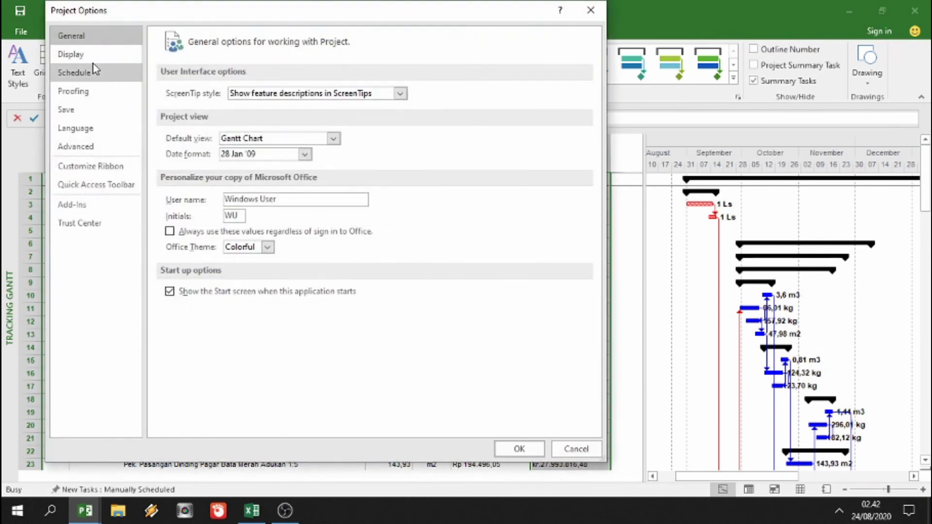
{"action": "left_click", "coordinate": [77, 55]}
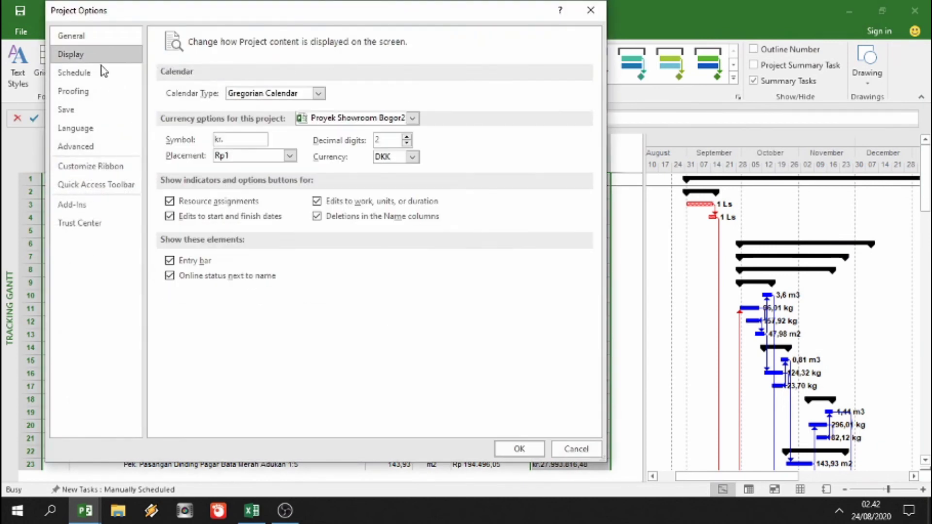
{"action": "left_click", "coordinate": [412, 157]}
{"action": "scroll", "coordinate": [416, 301], "scroll_direction": "down", "scroll_amount": 7}
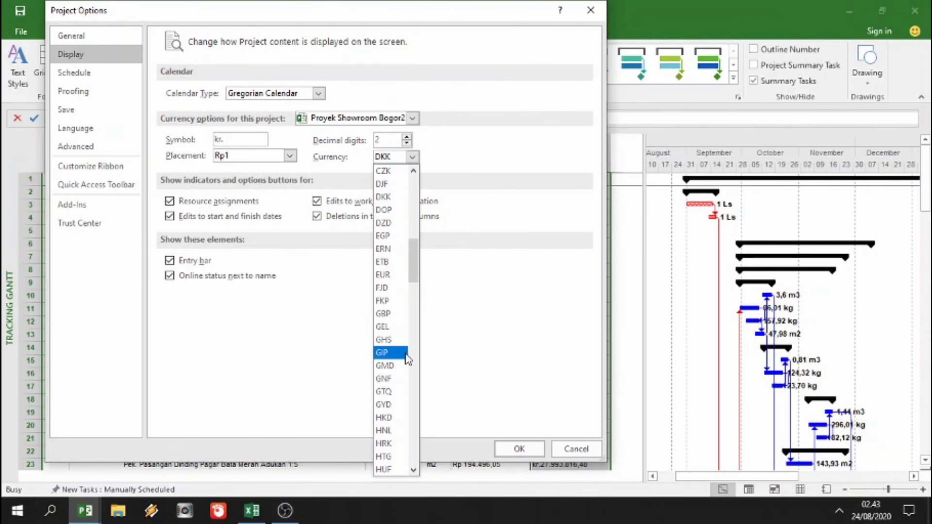
{"action": "scroll", "coordinate": [407, 362], "scroll_direction": "down", "scroll_amount": 1}
{"action": "left_click", "coordinate": [388, 443]}
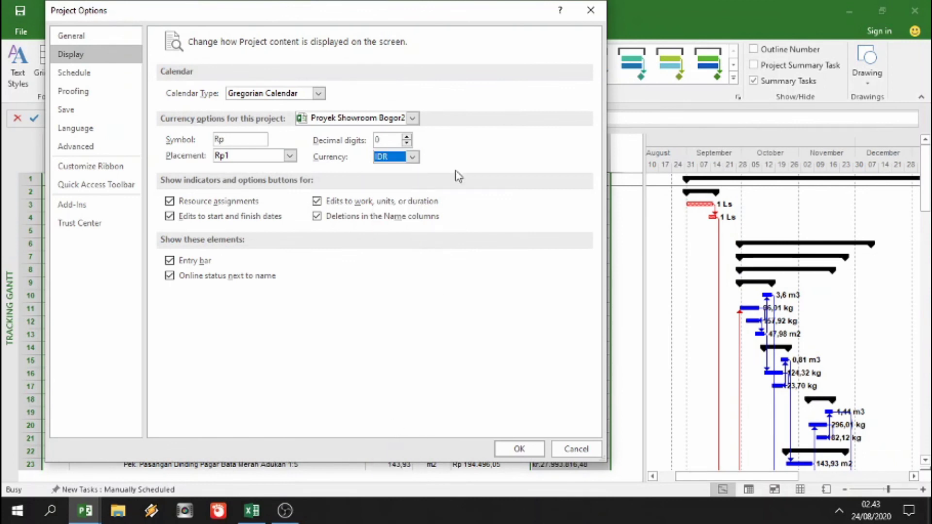
{"action": "left_click", "coordinate": [537, 446]}
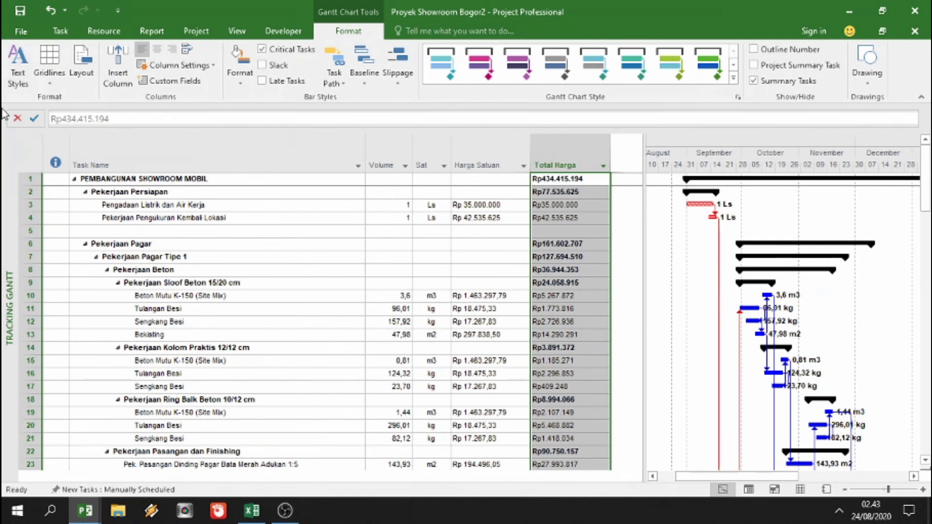
- Set the currency symbol placement to "Rp 1", with a space between the symbol and the amount
{"action": "left_click", "coordinate": [21, 31]}
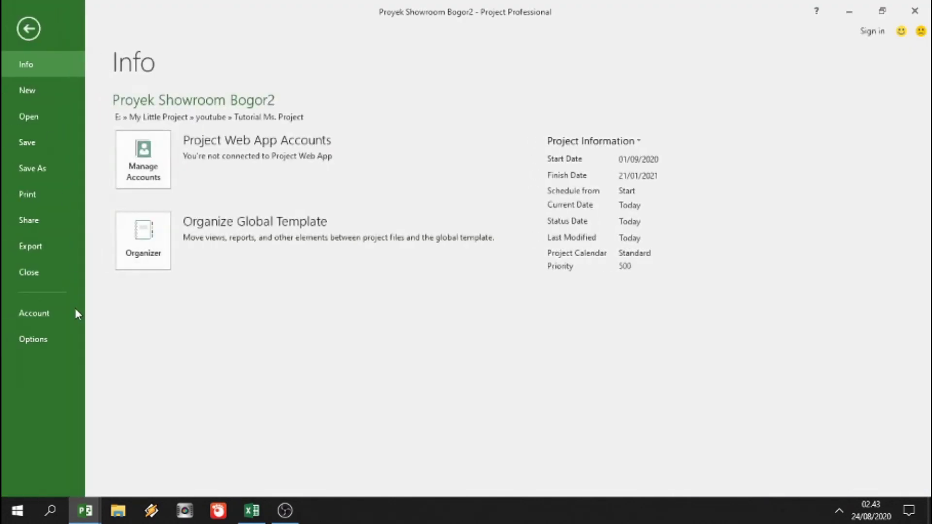
{"action": "left_click", "coordinate": [54, 348]}
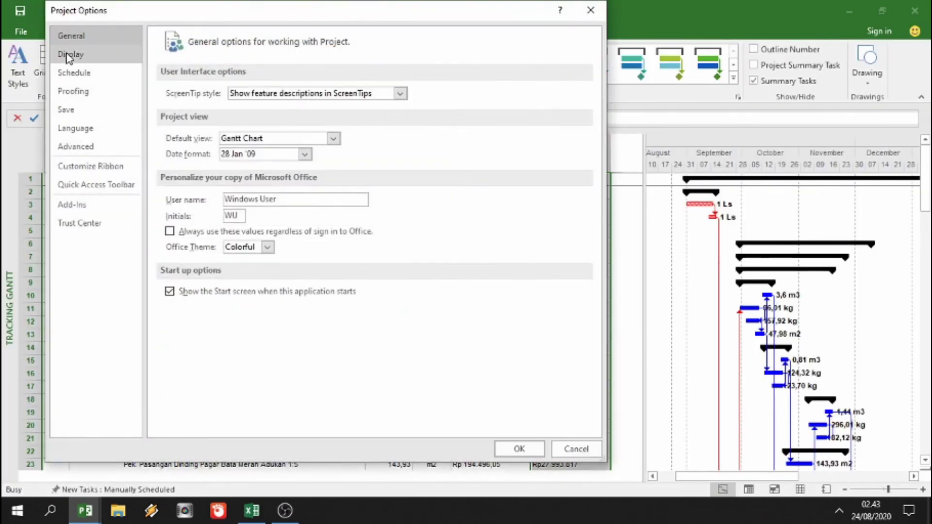
{"action": "left_click", "coordinate": [68, 55]}
{"action": "left_click", "coordinate": [289, 155]}
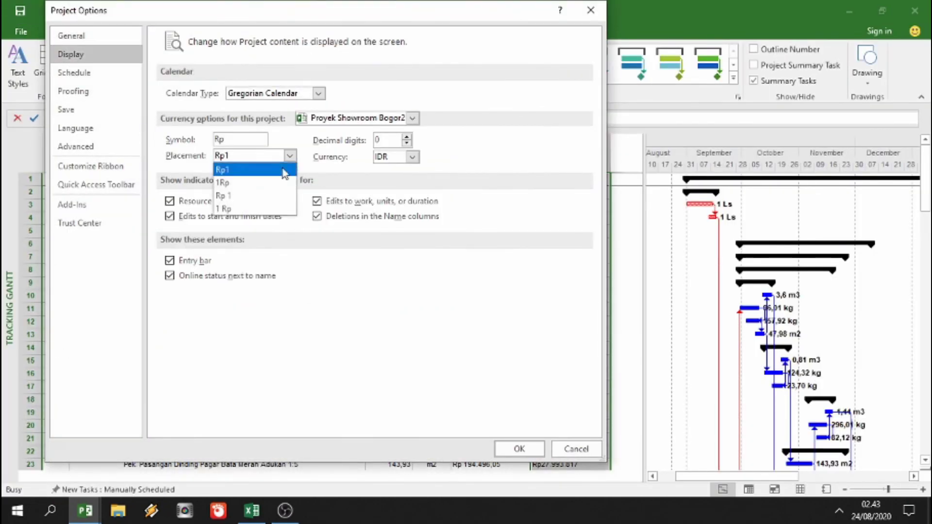
{"action": "left_click", "coordinate": [253, 196]}
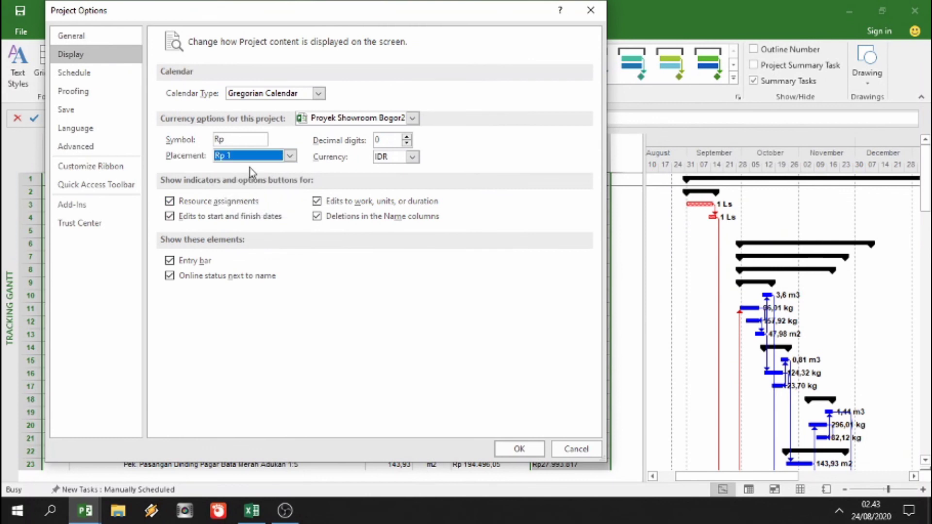
{"action": "left_click", "coordinate": [518, 448]}
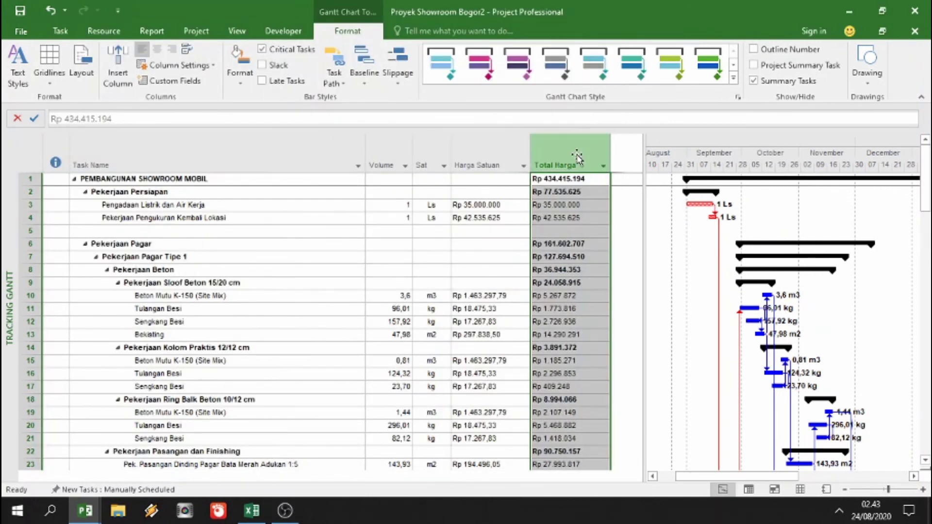
- Examine the Harga Satuan cells of the preparation and fence work and the Total Harga of PEMBANGUNAN SHOWROOM MOBIL
{"action": "left_click", "coordinate": [489, 294]}
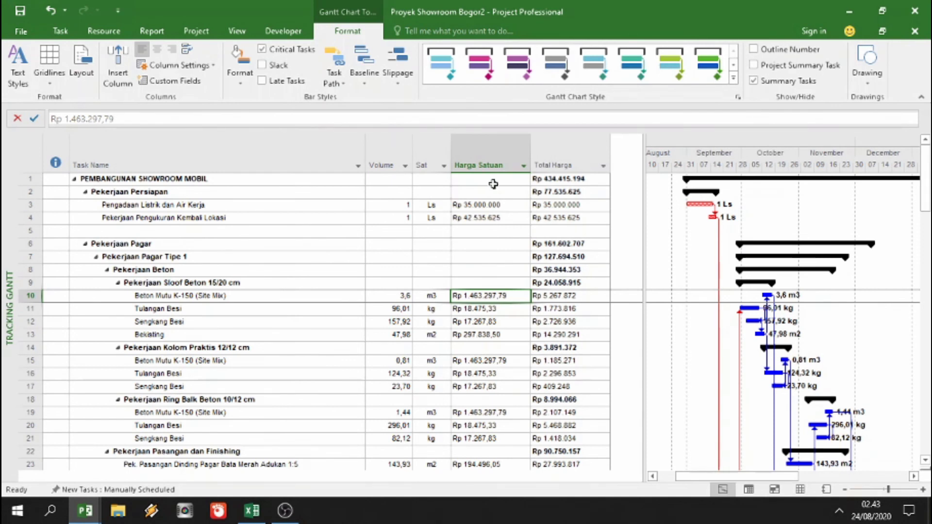
{"action": "left_click", "coordinate": [490, 247]}
{"action": "left_click", "coordinate": [492, 205]}
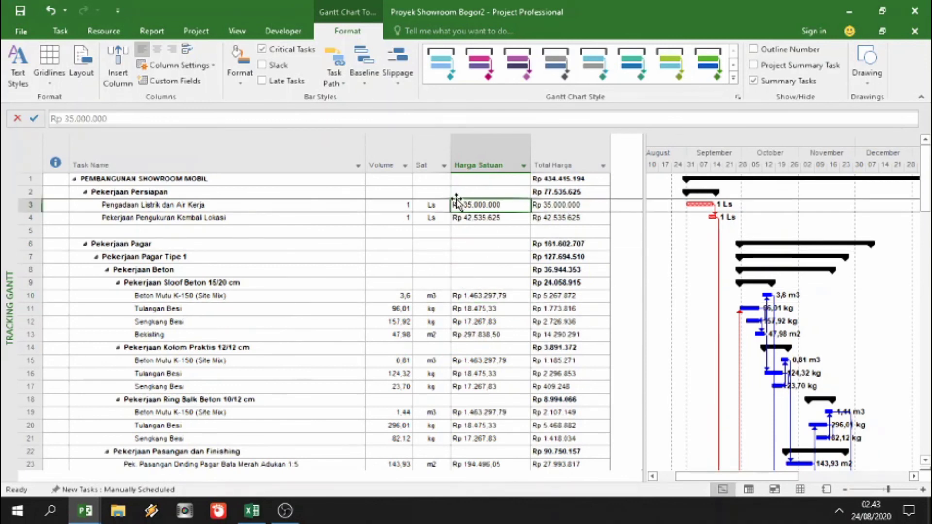
{"action": "left_click", "coordinate": [459, 217]}
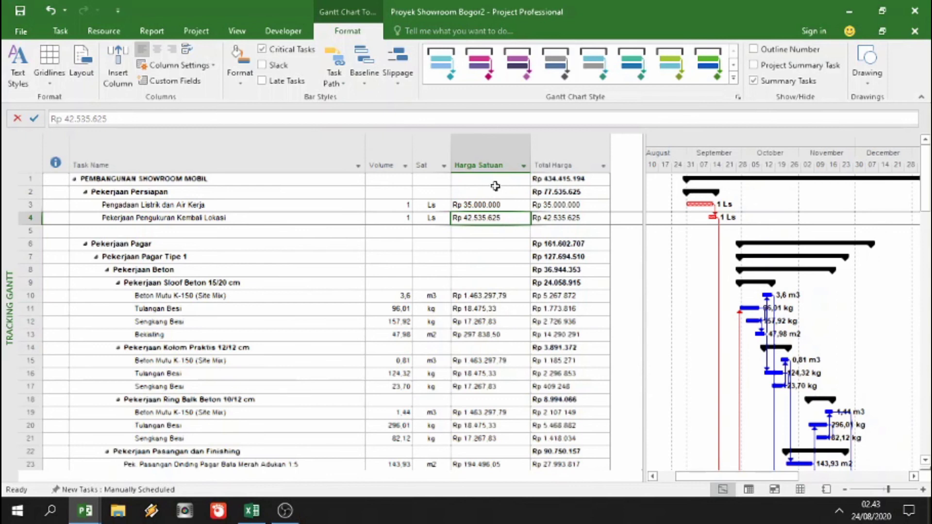
{"action": "left_click", "coordinate": [508, 256]}
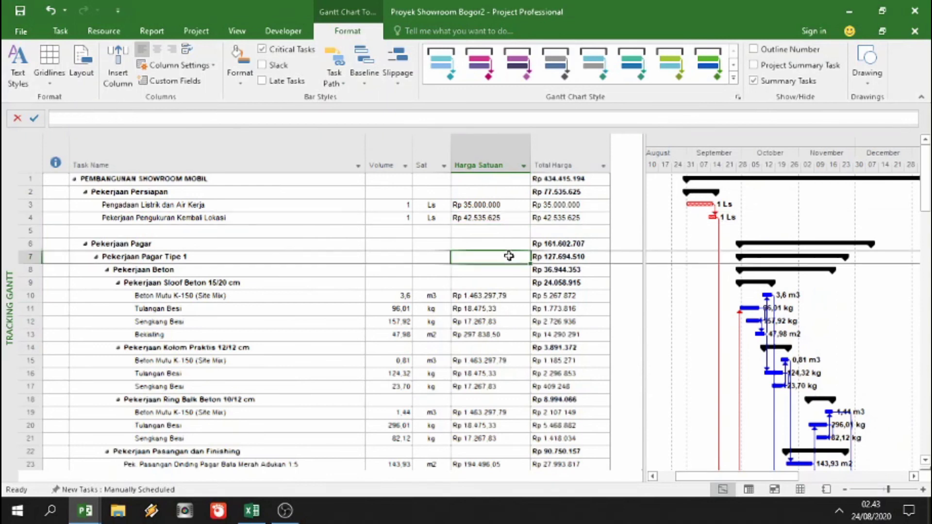
{"action": "left_click", "coordinate": [572, 180]}
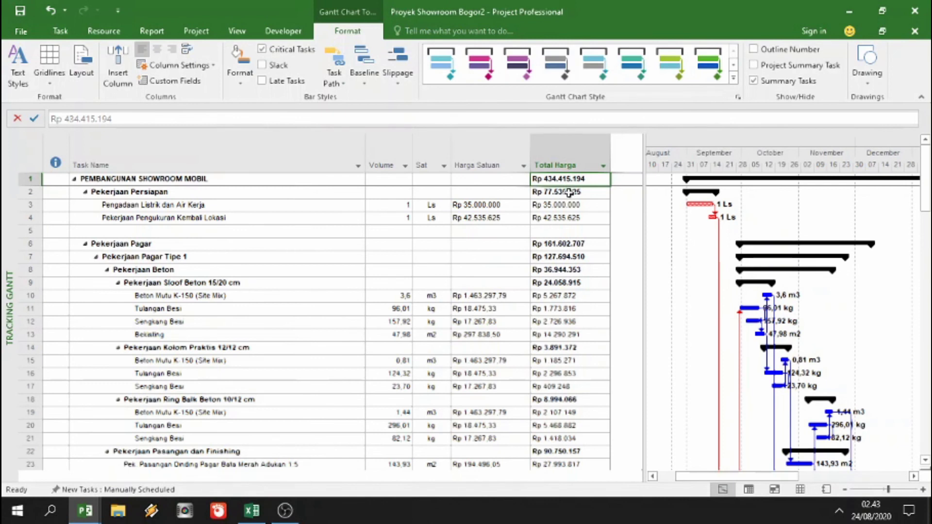